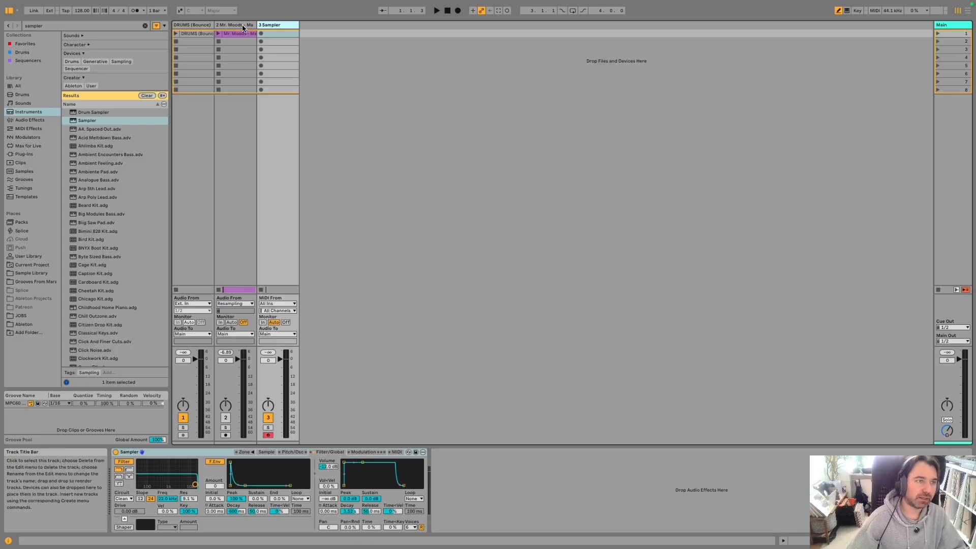
Load the Mr. Moods clip from track 2 into track 3's Sampler and set the sample start to about 2533191.
{"action": "left_click", "coordinate": [242, 26]}
{"action": "left_click_drag", "start_coordinate": [240, 33], "coordinate": [277, 26]}
{"action": "left_click_drag", "start_coordinate": [384, 367], "coordinate": [258, 478]}
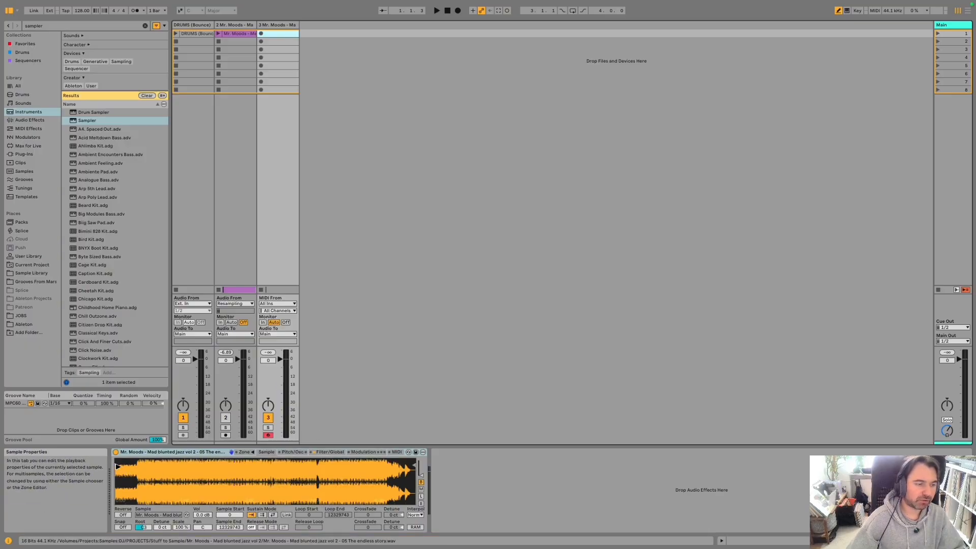
{"action": "mouse_move", "coordinate": [117, 466]}
{"action": "left_mouse_down"}
{"action": "mouse_move", "coordinate": [189, 471]}
{"action": "mouse_move", "coordinate": [181, 473]}
{"action": "mouse_move", "coordinate": [245, 462]}
{"action": "mouse_move", "coordinate": [180, 467]}
{"action": "left_mouse_up"}
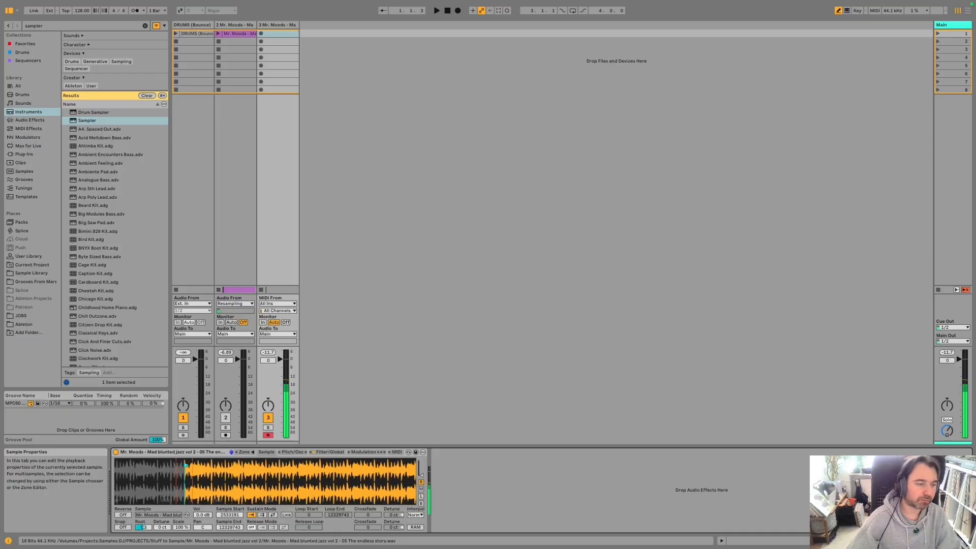
Lower the cutoff of track 3's Sampler filter and lengthen the volume envelope's attack for a softer start.
{"action": "left_click", "coordinate": [330, 452]}
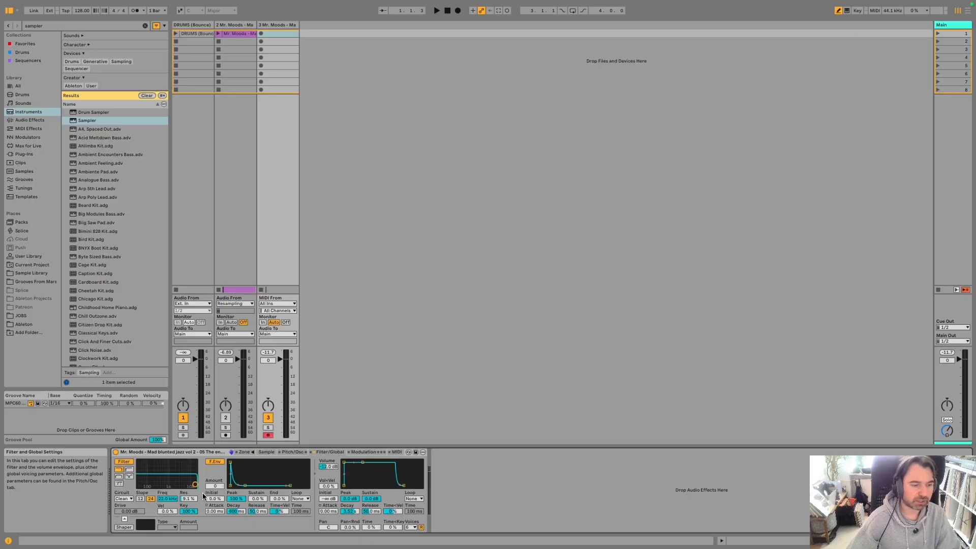
{"action": "left_click_drag", "start_coordinate": [195, 484], "coordinate": [194, 483]}
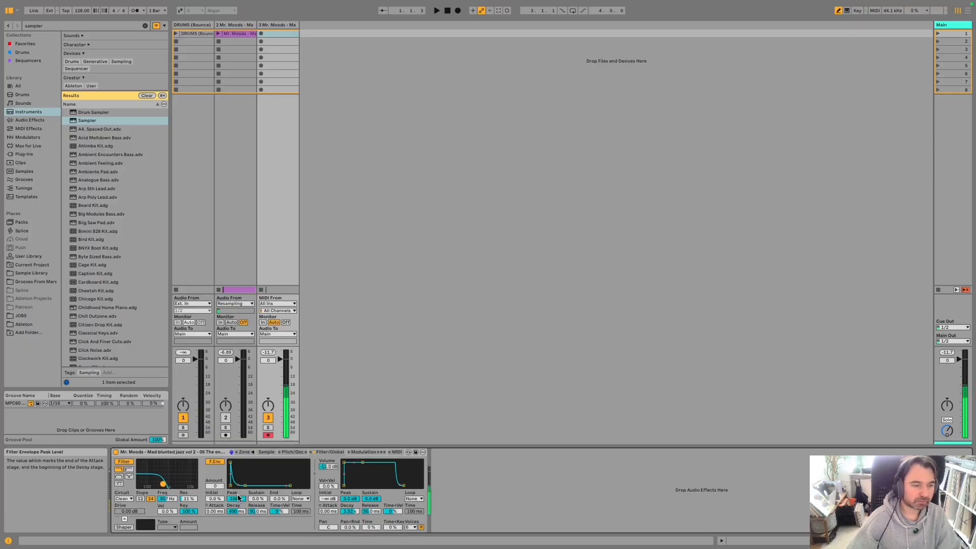
{"action": "left_click_drag", "start_coordinate": [328, 512], "coordinate": [328, 498]}
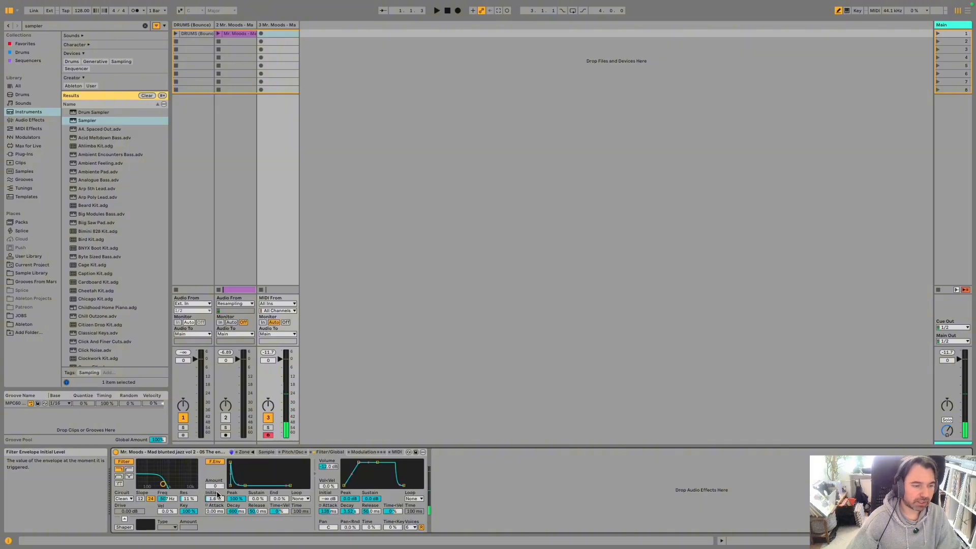
Shape the Sampler's filter envelope with an amount of about 41, an attack of about 441 ms and a raised sustain.
{"action": "left_click_drag", "start_coordinate": [217, 486], "coordinate": [217, 467]}
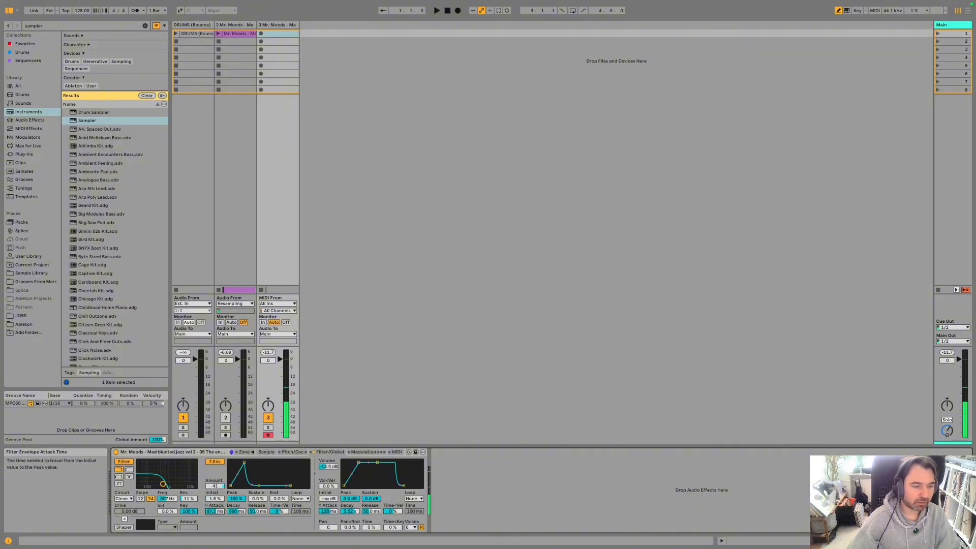
{"action": "left_click_drag", "start_coordinate": [214, 512], "coordinate": [214, 488]}
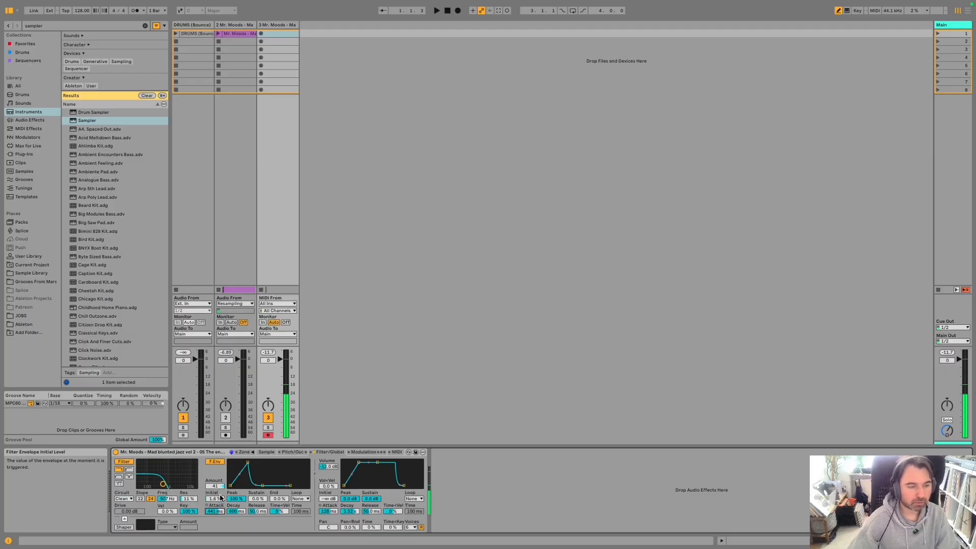
{"action": "left_click_drag", "start_coordinate": [258, 498], "coordinate": [257, 480]}
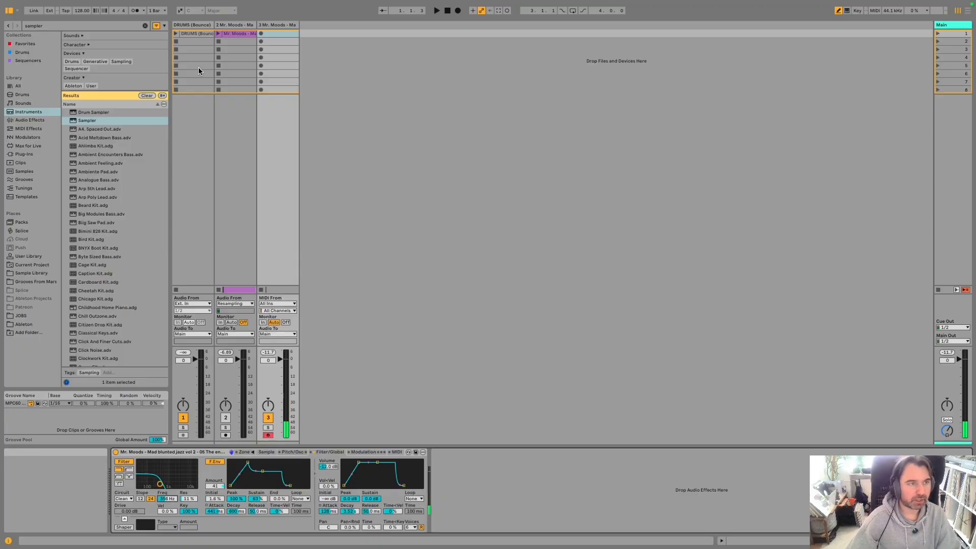
Launch the DRUMS clip and create a MIDI clip on track 3 with a B2 note from 1.1.3 to 1.2.3.
{"action": "left_click", "coordinate": [193, 33]}
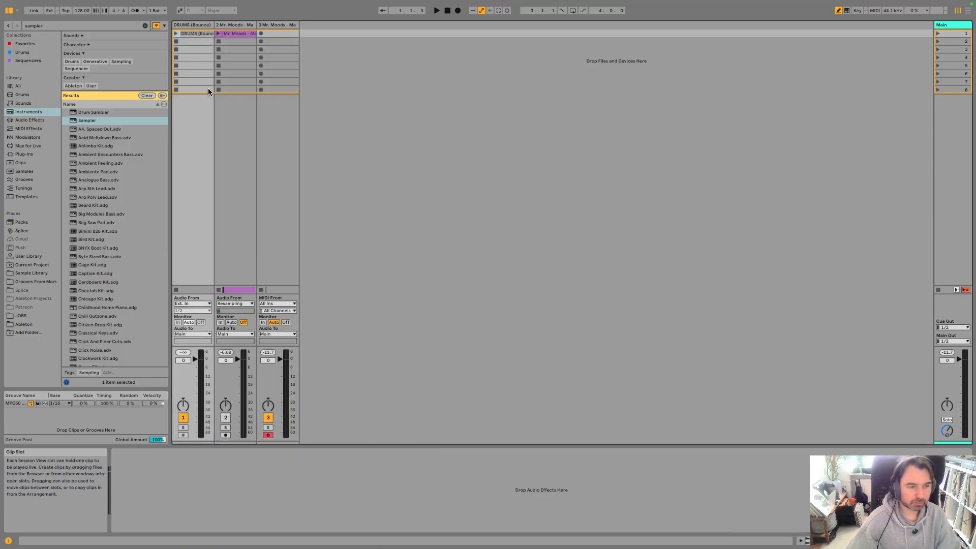
{"action": "left_click", "coordinate": [176, 34]}
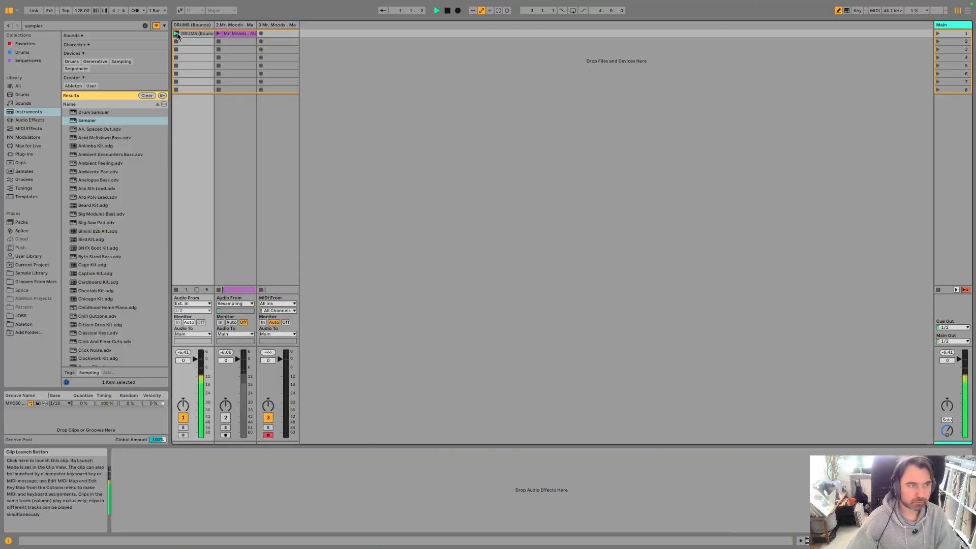
{"action": "double_click", "coordinate": [281, 35]}
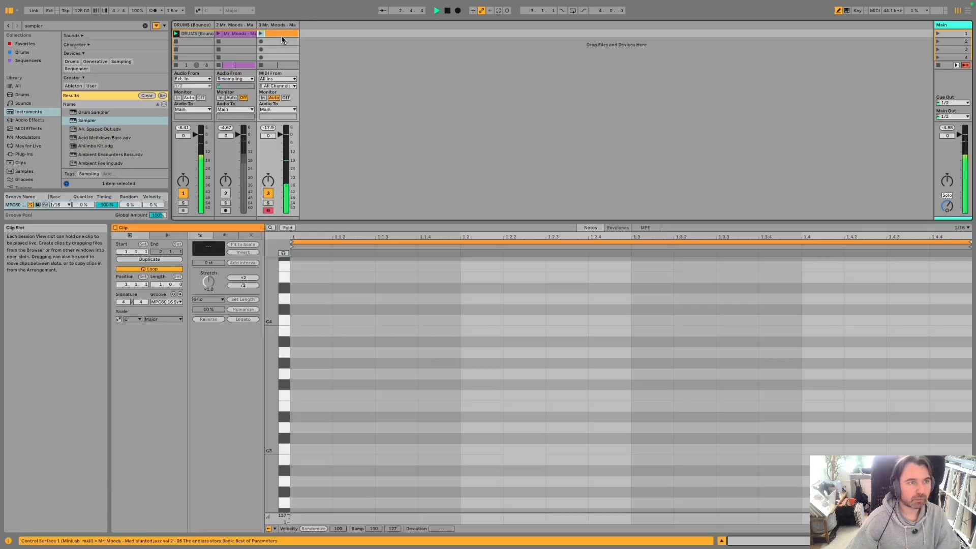
{"action": "left_click", "coordinate": [415, 459]}
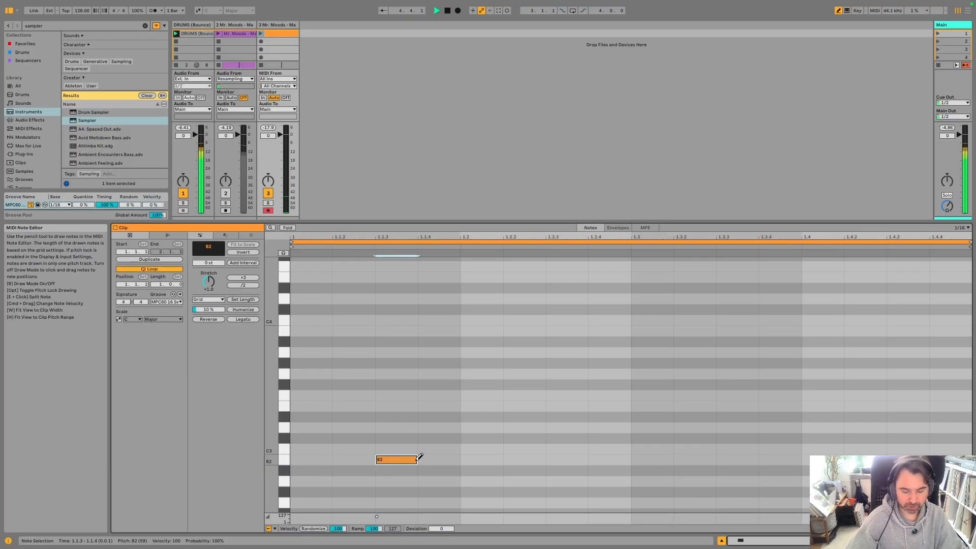
{"action": "left_click_drag", "start_coordinate": [417, 459], "coordinate": [545, 459]}
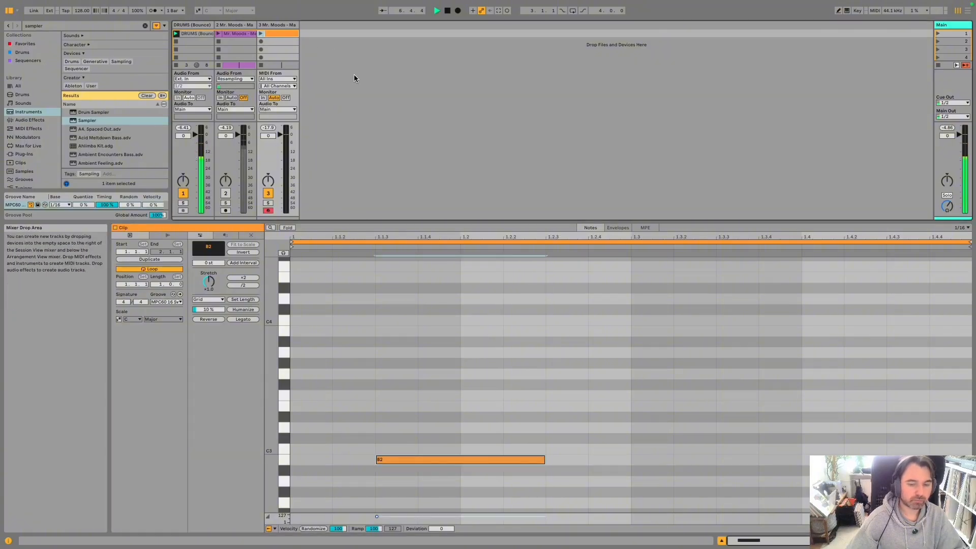
Restart playback with track 3's new MIDI clip running alongside the drums, and show that track's Sampler.
{"action": "key", "text": "space"}
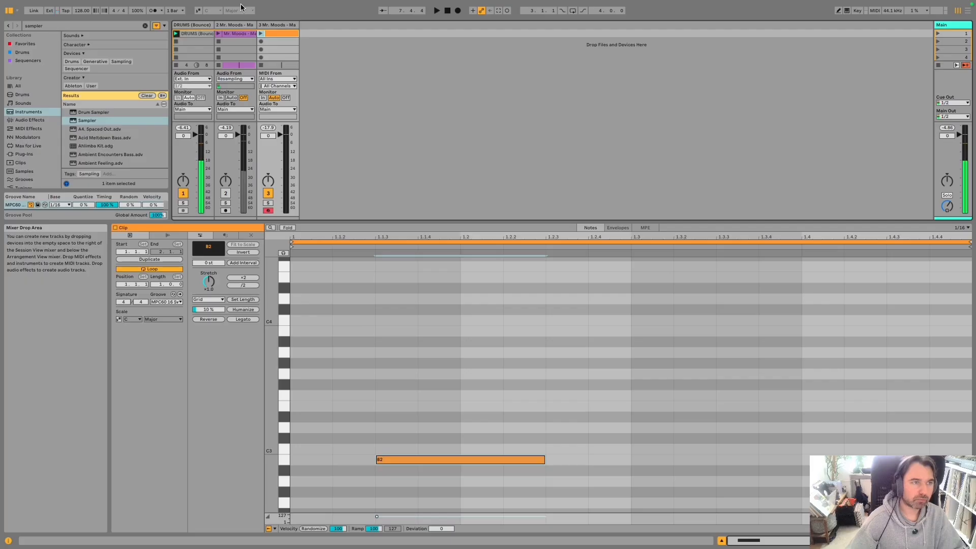
{"action": "key", "text": "space"}
{"action": "left_click", "coordinate": [273, 25]}
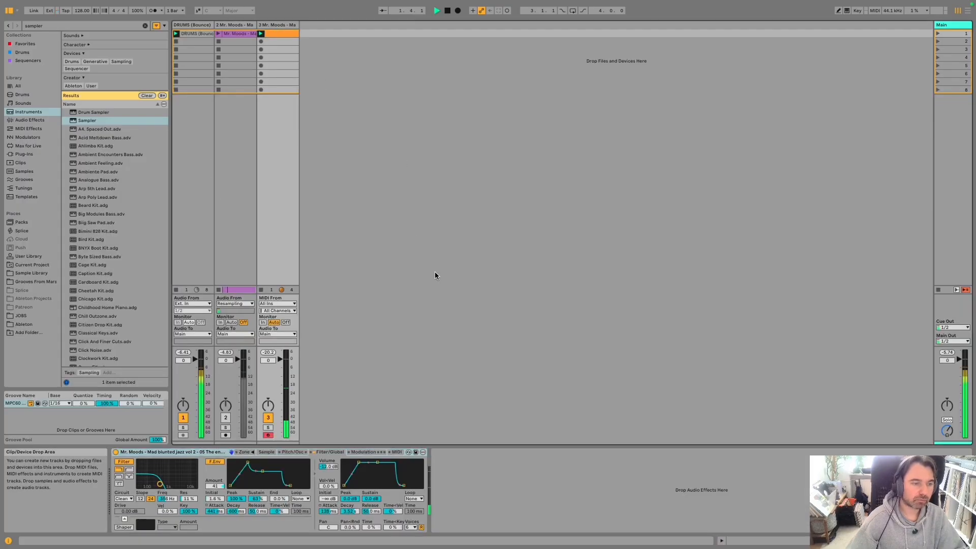
Raise the volume of track 3's Sampler and add a little spread in its pitch settings.
{"action": "left_click_drag", "start_coordinate": [328, 466], "coordinate": [328, 440]}
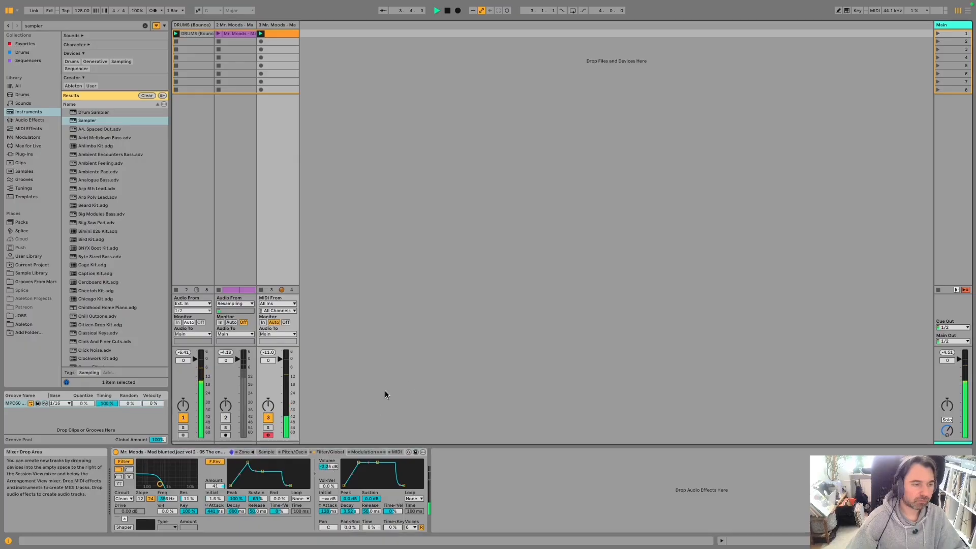
{"action": "left_click", "coordinate": [271, 452]}
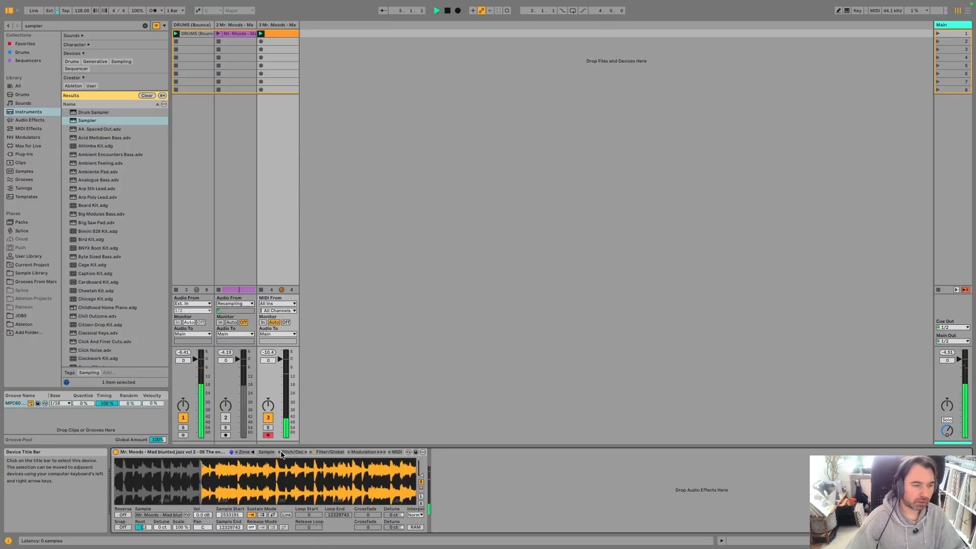
{"action": "left_click", "coordinate": [299, 453]}
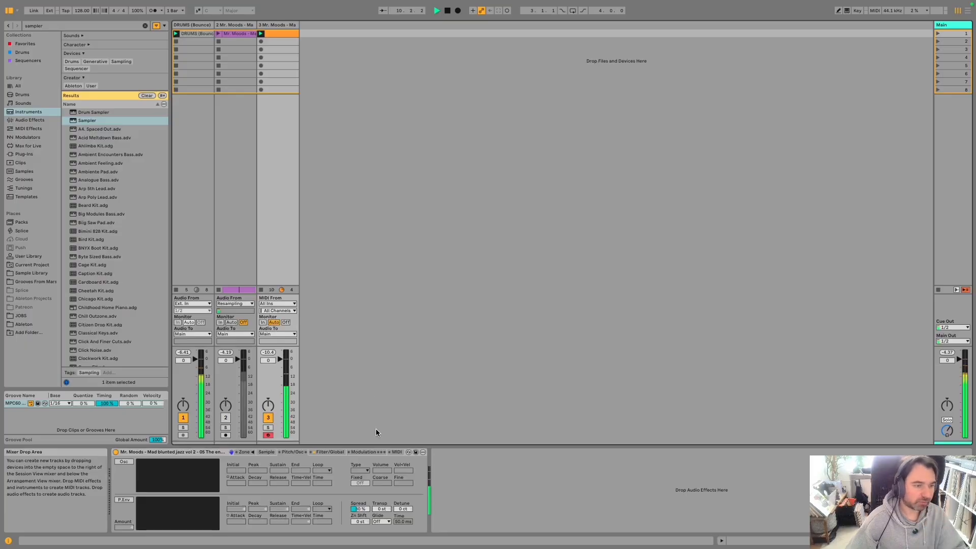
Duplicate the track 3 Sampler track and move the B2 note in the copy's clip to start at 1.3.
{"action": "left_click", "coordinate": [273, 24]}
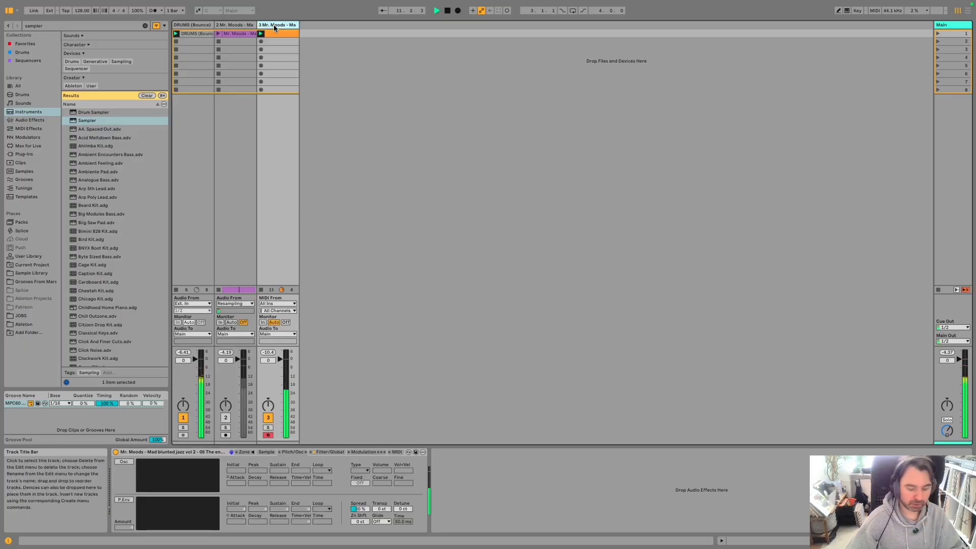
{"action": "key", "text": "super+d"}
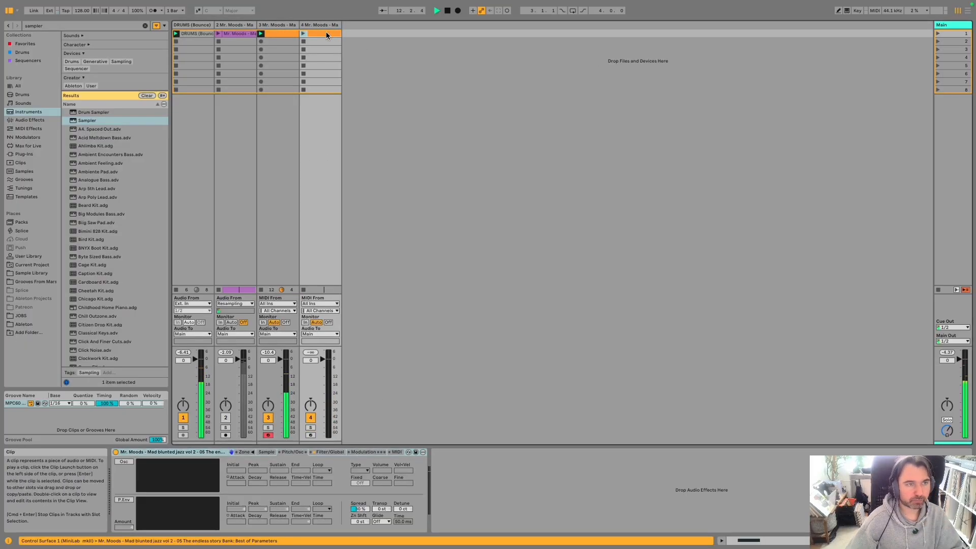
{"action": "double_click", "coordinate": [326, 33]}
{"action": "left_click_drag", "start_coordinate": [545, 462], "coordinate": [785, 463]}
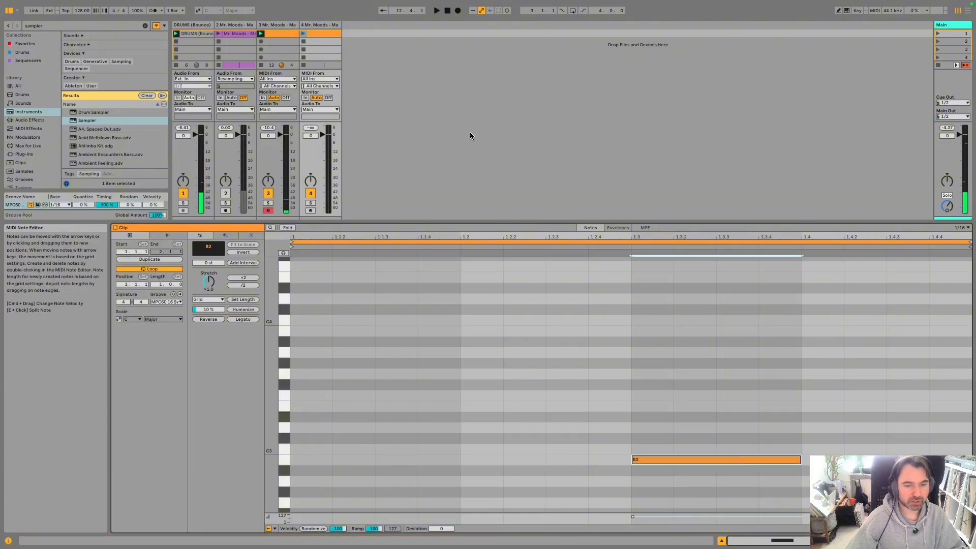
Reverse the sample in track 4's Sampler and launch that track's clip together with the drums and track 3.
{"action": "left_click", "coordinate": [320, 25]}
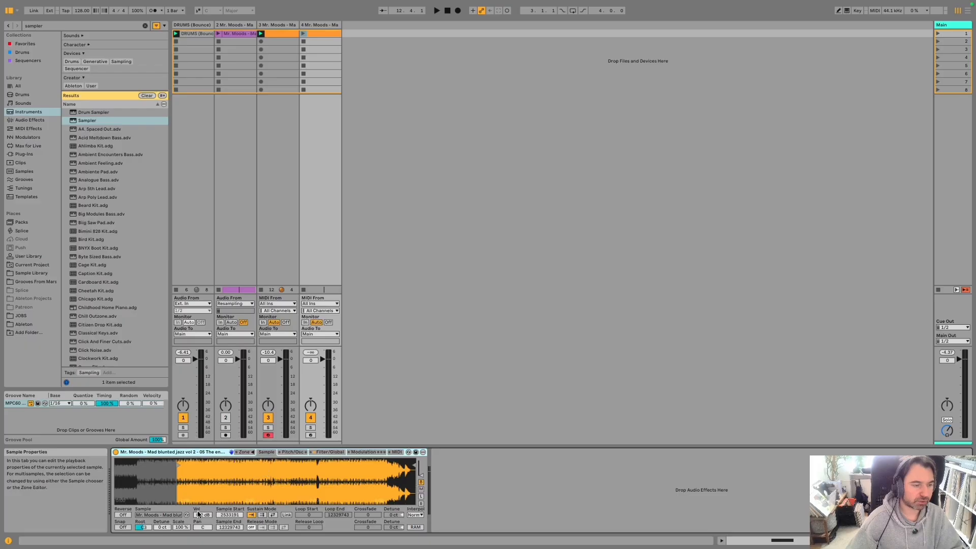
{"action": "left_click", "coordinate": [122, 514]}
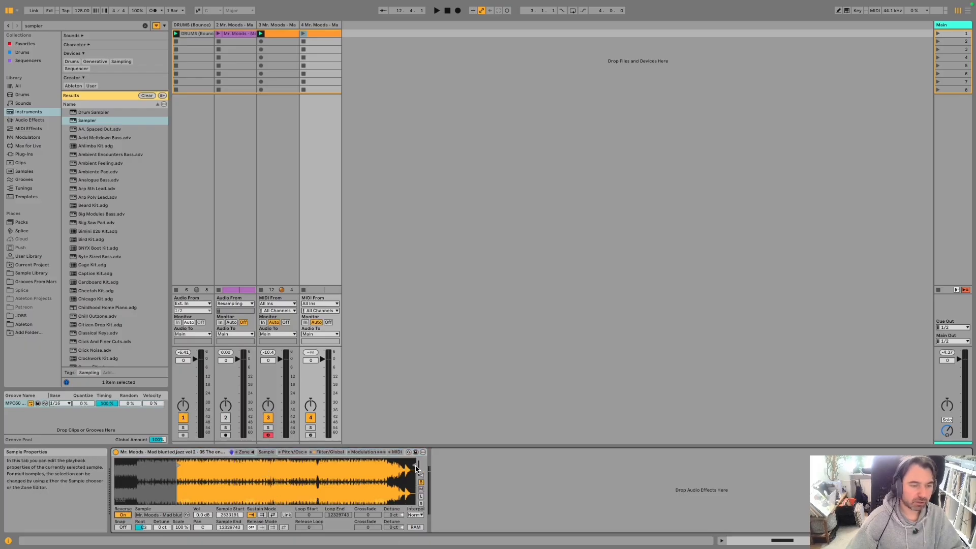
{"action": "key", "text": "space"}
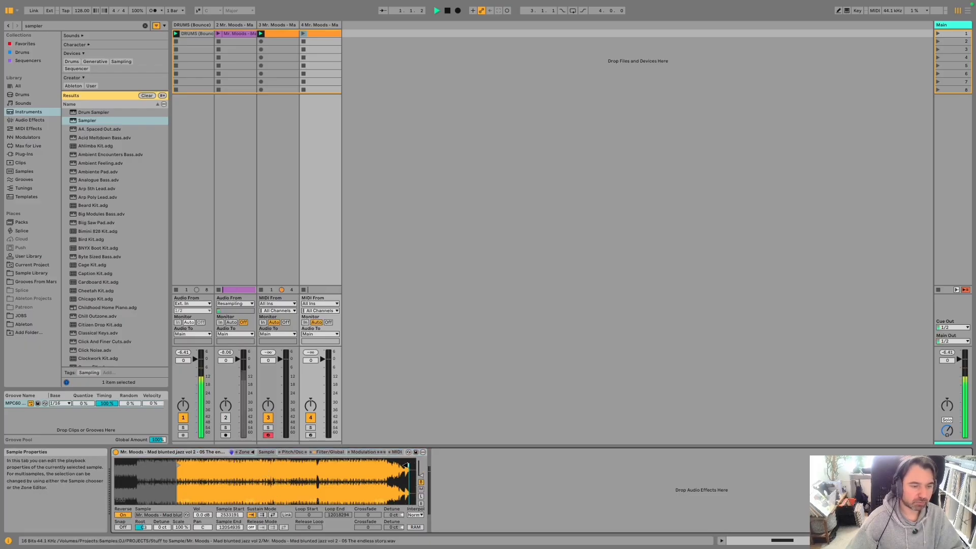
{"action": "left_click", "coordinate": [303, 34]}
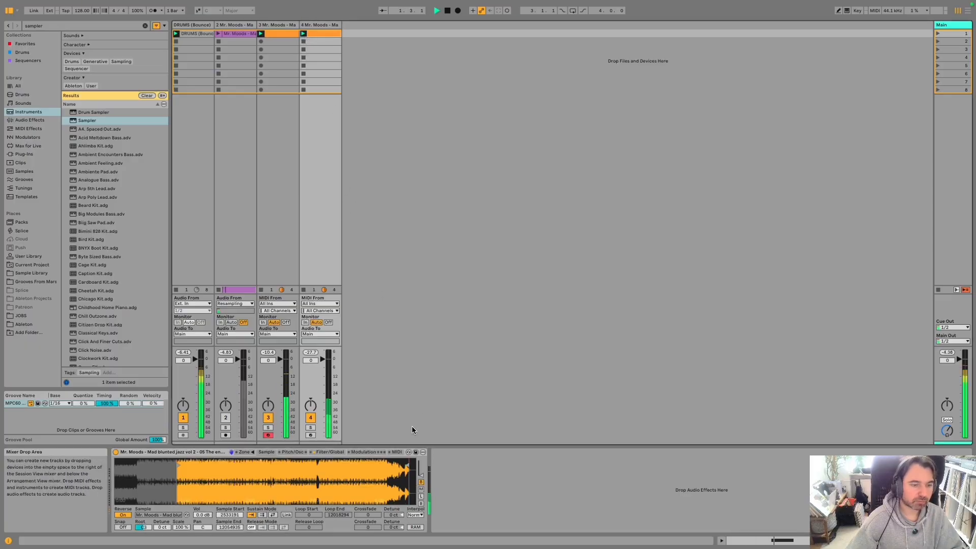
Pull the reversed sample's end in to about 12005810, and give track 4's filter a lower cutoff with more resonance.
{"action": "mouse_move", "coordinate": [386, 473]}
{"action": "left_mouse_down"}
{"action": "mouse_move", "coordinate": [386, 498]}
{"action": "mouse_move", "coordinate": [342, 498]}
{"action": "left_mouse_up"}
{"action": "left_click_drag", "start_coordinate": [396, 466], "coordinate": [391, 466]}
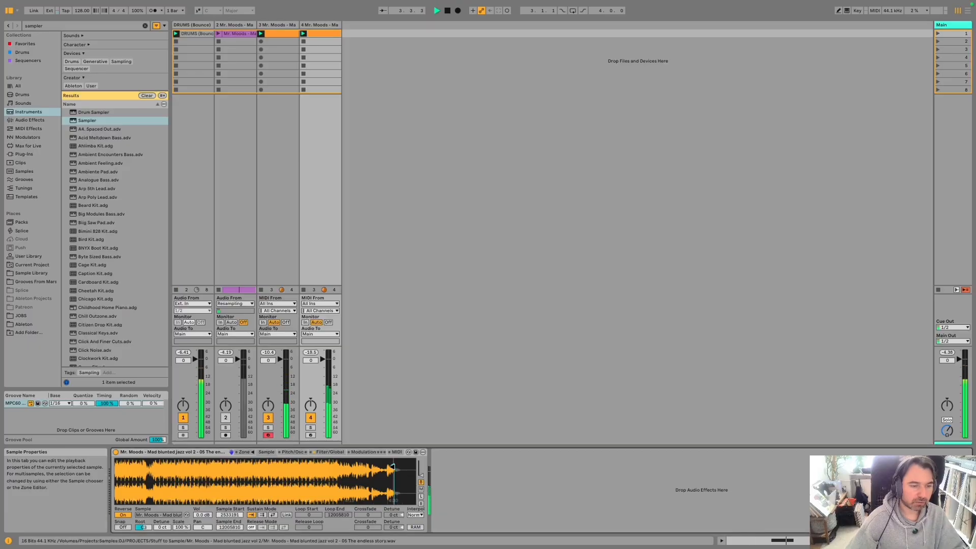
{"action": "left_click", "coordinate": [417, 409]}
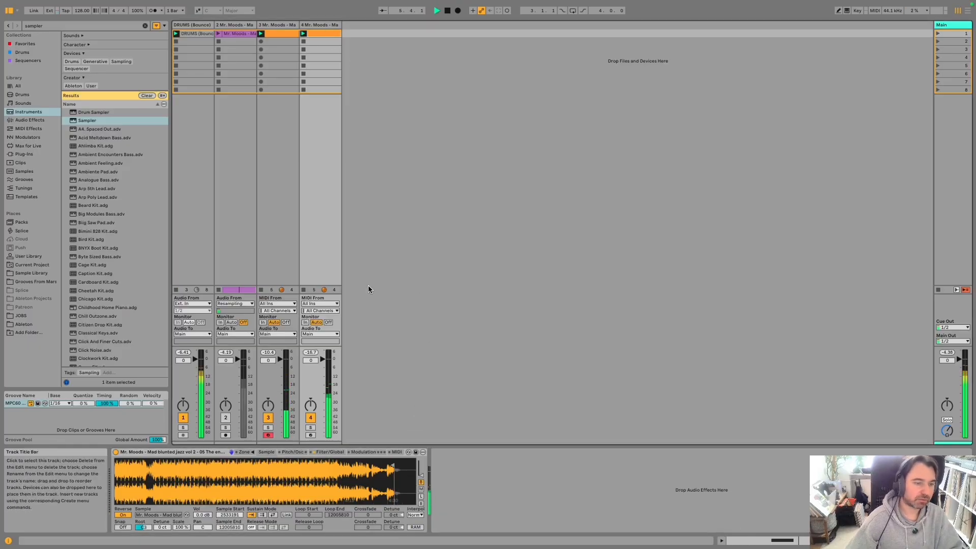
{"action": "left_click", "coordinate": [331, 452]}
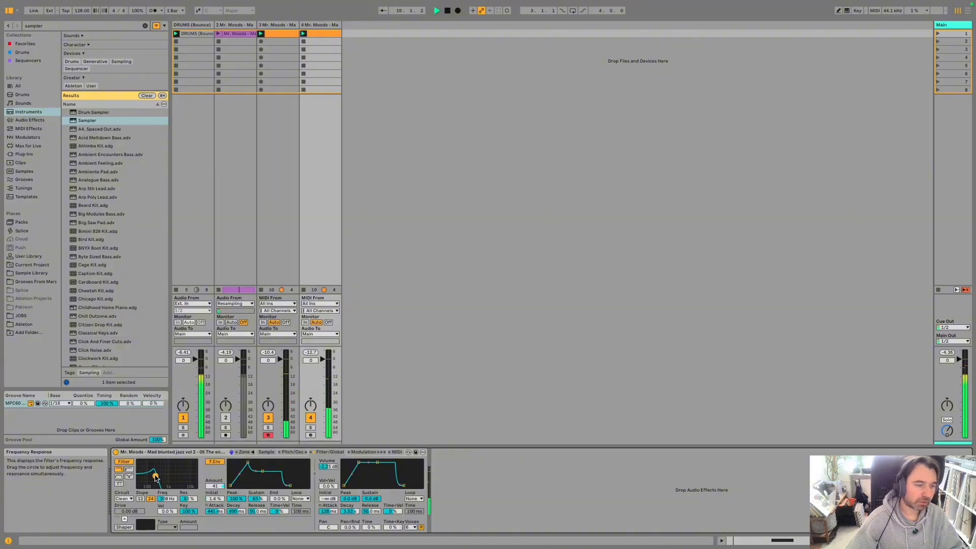
{"action": "left_click_drag", "start_coordinate": [154, 476], "coordinate": [152, 475]}
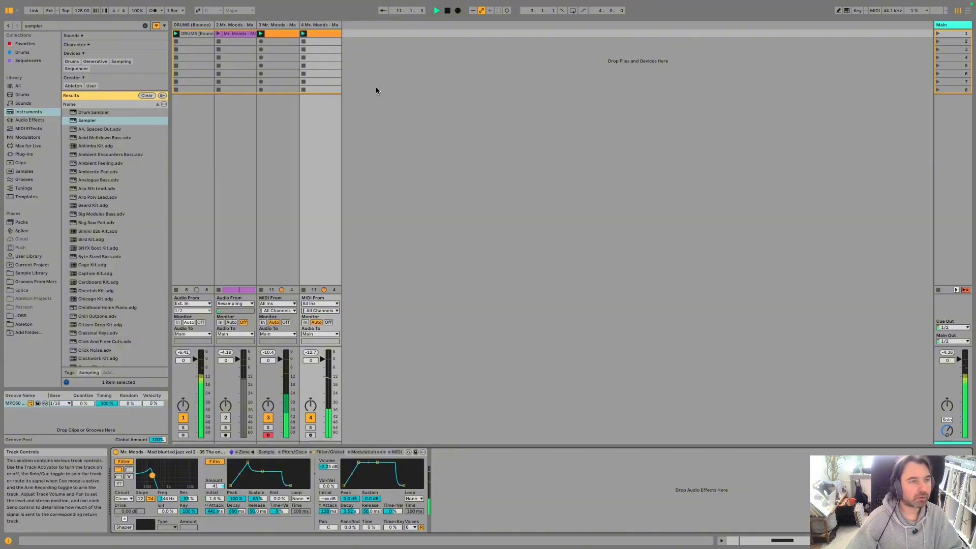
Transpose the note in track 4's clip down an octave to B1 and raise the Sampler's filter cutoff slightly.
{"action": "double_click", "coordinate": [332, 35]}
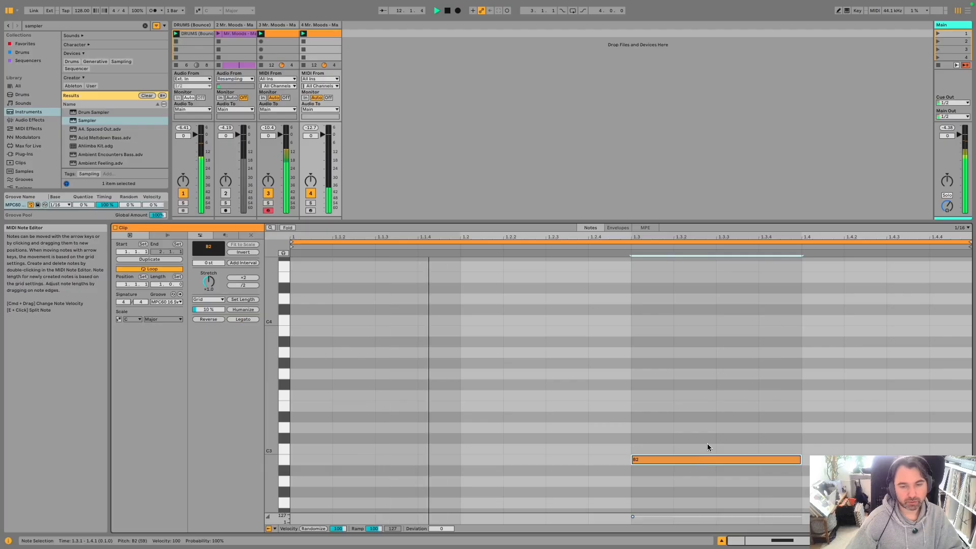
{"action": "key", "text": "shift+Down"}
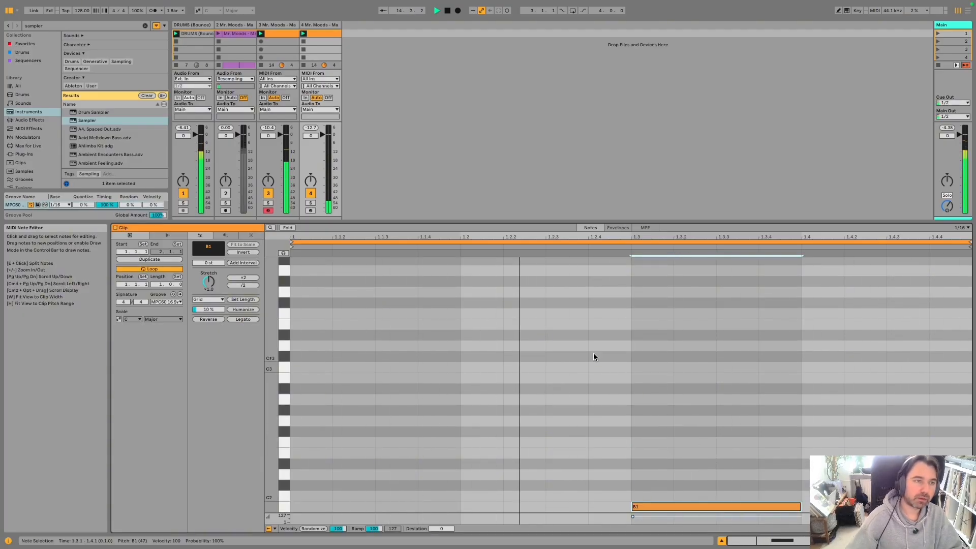
{"action": "left_click", "coordinate": [321, 25]}
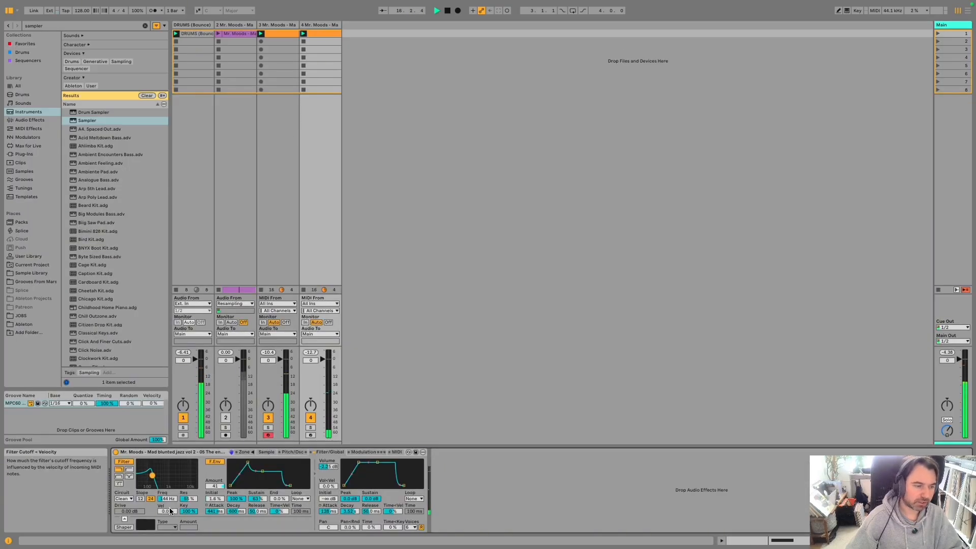
{"action": "left_click_drag", "start_coordinate": [167, 498], "coordinate": [167, 493]}
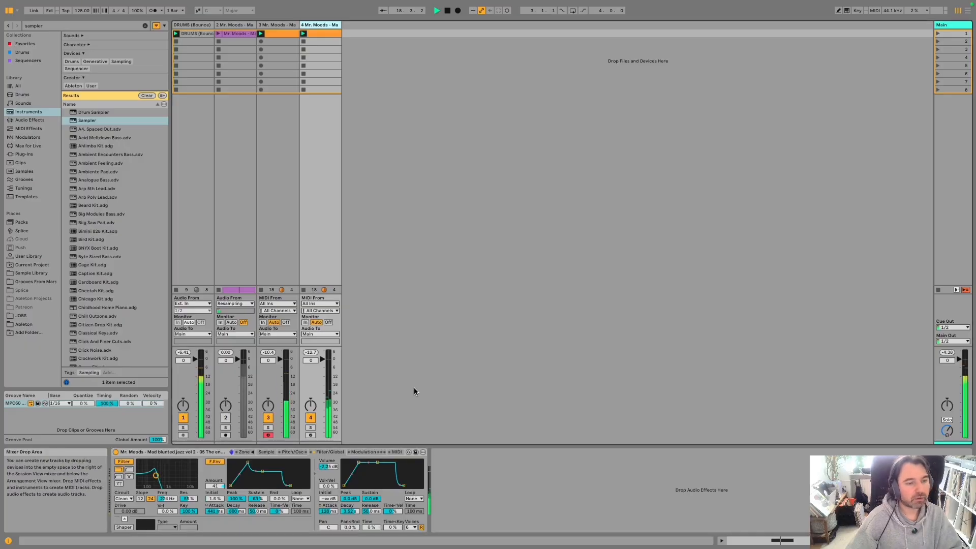
Transpose the note in track 4's clip up two octaves to B3.
{"action": "left_click", "coordinate": [325, 30]}
{"action": "left_click_drag", "start_coordinate": [653, 475], "coordinate": [687, 517]}
{"action": "key", "text": "shift+Up"}
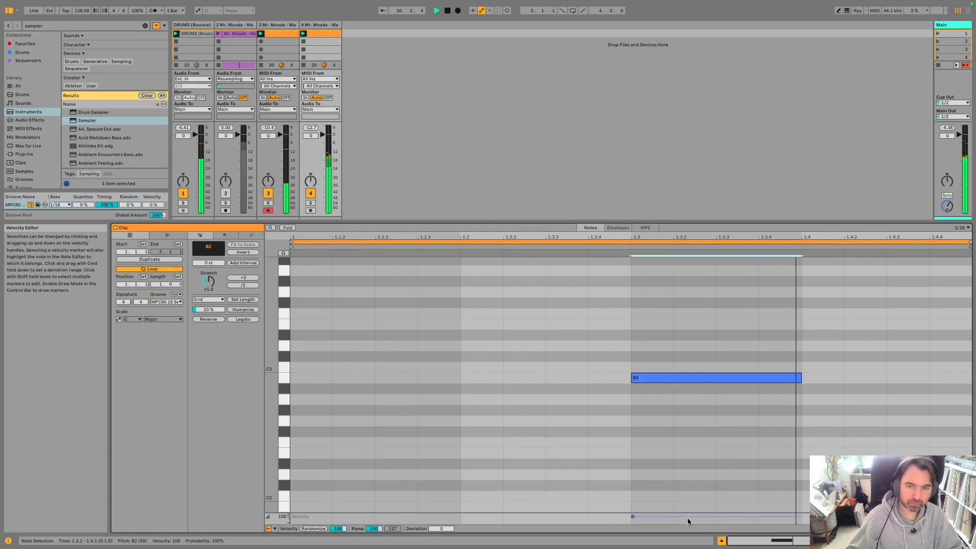
{"action": "key", "text": "shift+Up"}
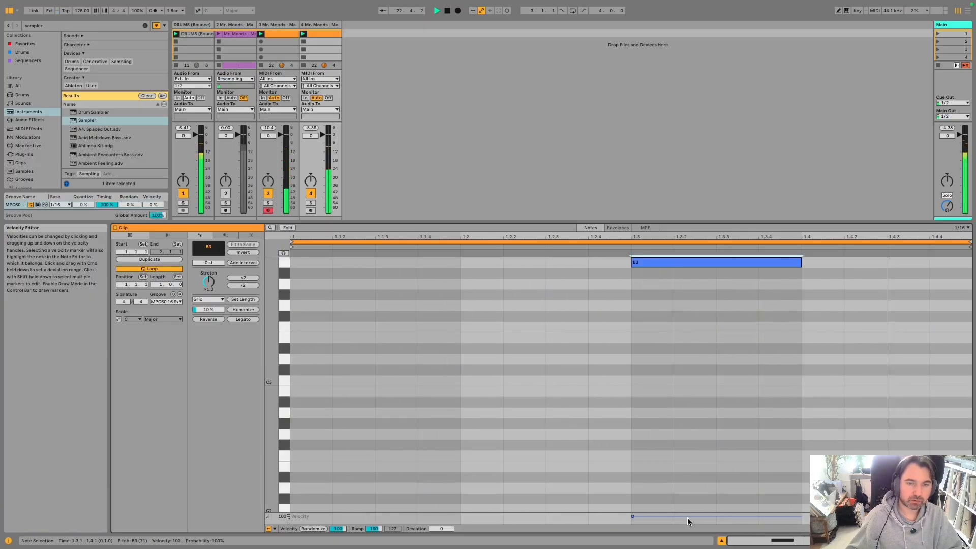
Transpose the note in track 4's clip down two octaves to B1.
{"action": "key", "text": "shift+Down"}
{"action": "key", "text": "shift+Down"}
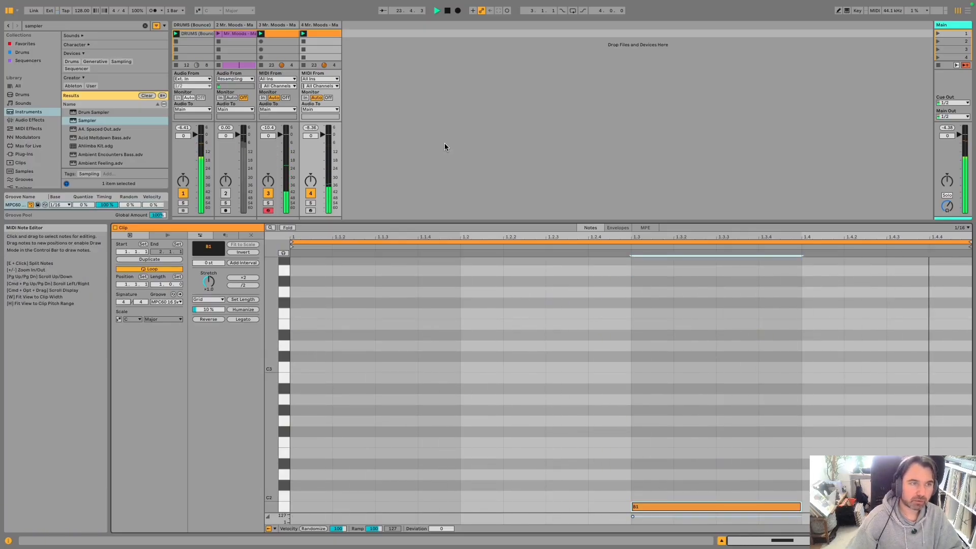
Add a little pitch Spread to the voices in track 4's Sampler.
{"action": "left_click", "coordinate": [319, 24]}
{"action": "double_click", "coordinate": [319, 24]}
{"action": "left_click", "coordinate": [483, 306]}
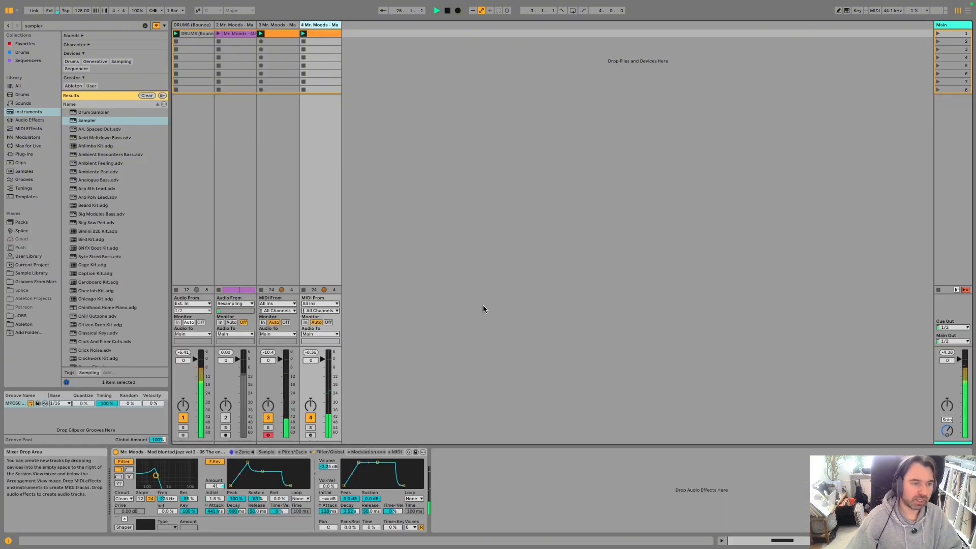
{"action": "left_click", "coordinate": [266, 451]}
{"action": "left_click", "coordinate": [293, 452]}
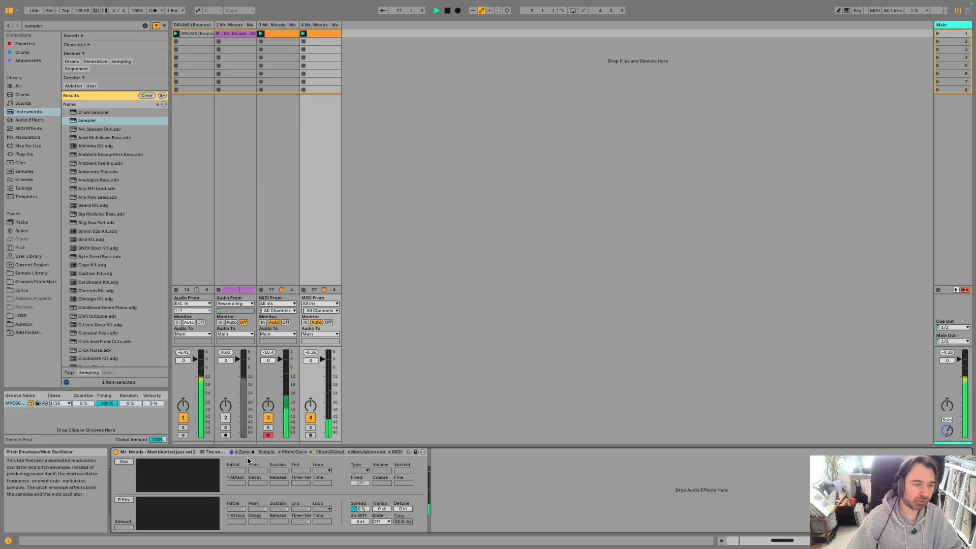
{"action": "left_click", "coordinate": [358, 509]}
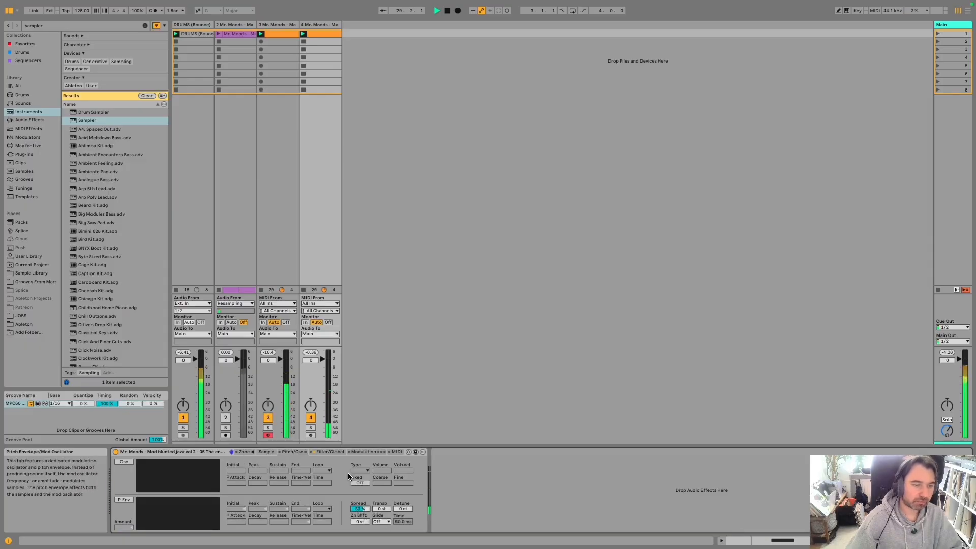
Slightly raise the global volume and the filter cutoff frequency in track 4's Sampler.
{"action": "left_click", "coordinate": [320, 452]}
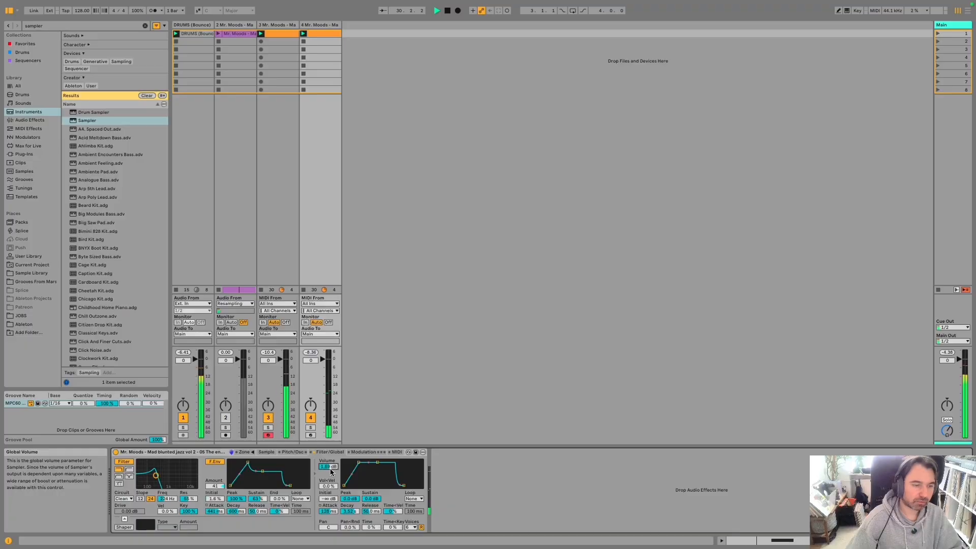
{"action": "left_click_drag", "start_coordinate": [329, 467], "coordinate": [329, 463]}
{"action": "left_click_drag", "start_coordinate": [166, 499], "coordinate": [166, 489]}
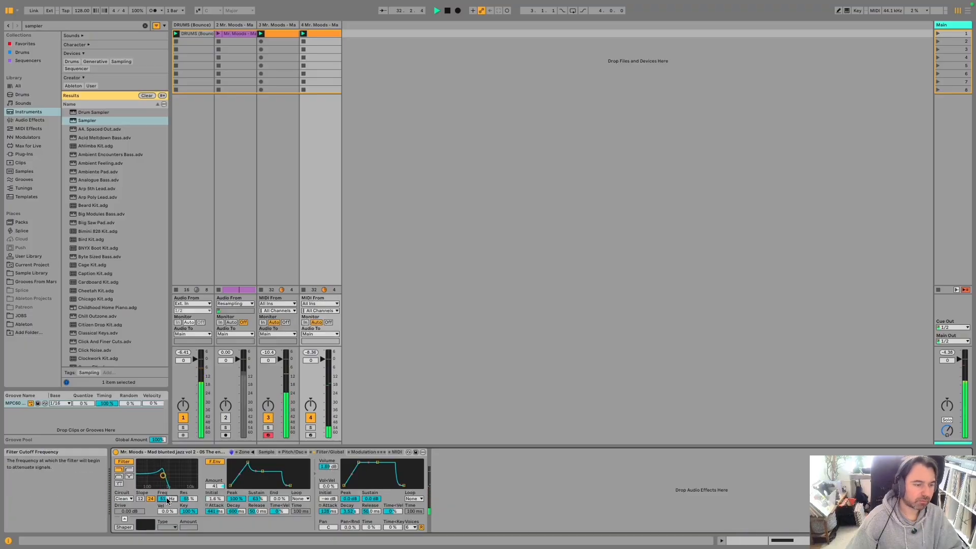
{"action": "scroll", "coordinate": [167, 499], "scroll_direction": "down", "scroll_amount": 3}
{"action": "scroll", "coordinate": [167, 499], "scroll_direction": "down", "scroll_amount": 2}
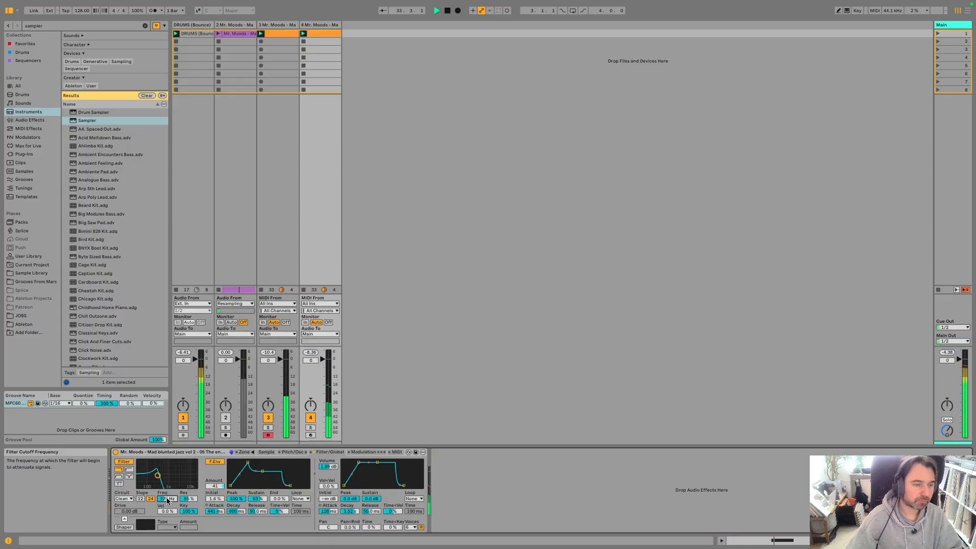
Group the two Mr. Moods Sampler tracks, 3 and 4, into one group track.
{"action": "left_click", "coordinate": [288, 25]}
{"action": "left_click", "coordinate": [325, 26]}
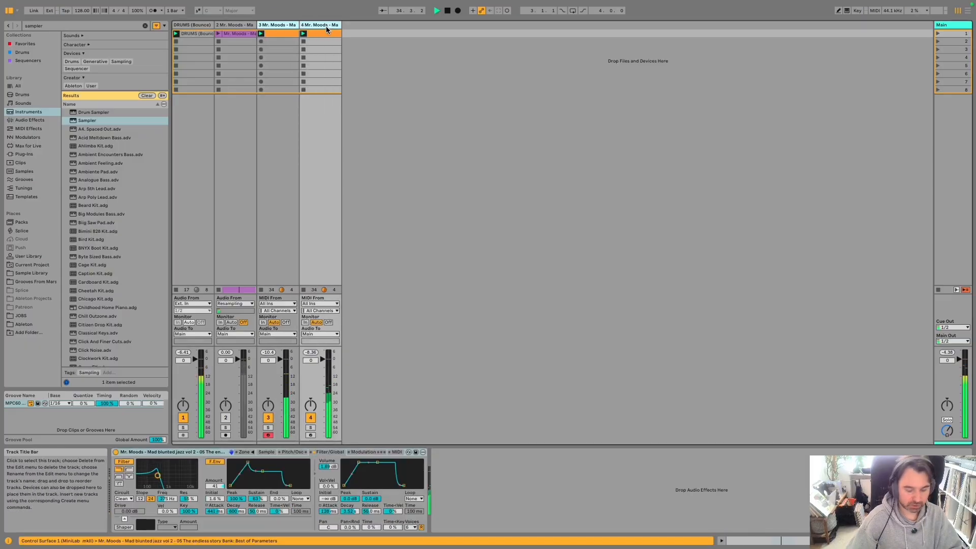
{"action": "key", "text": "ctrl+g"}
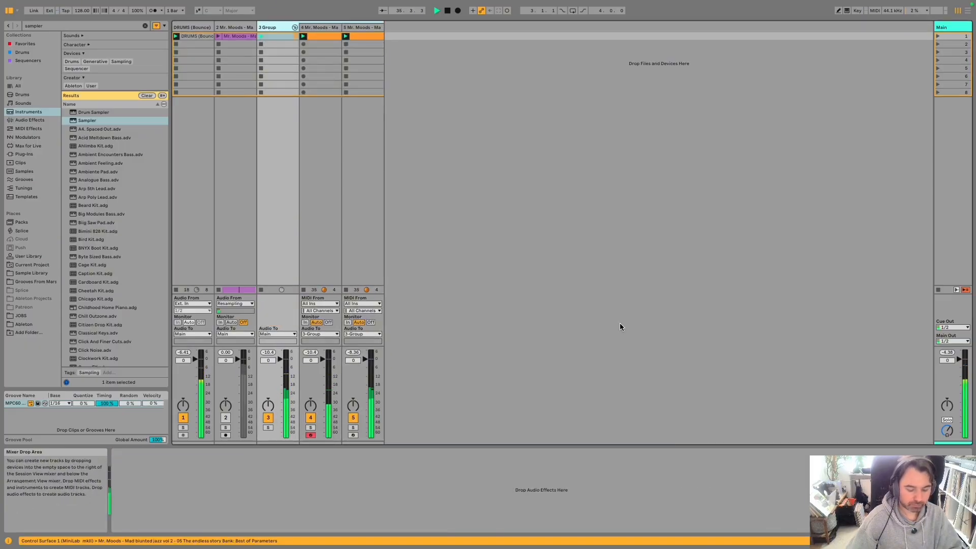
Load the OTT preset on the group track and set its Amount to 67 %.
{"action": "key", "text": "ctrl+f"}
{"action": "type", "text": "ott"}
{"action": "key", "text": "Down"}
{"action": "key", "text": "Return"}
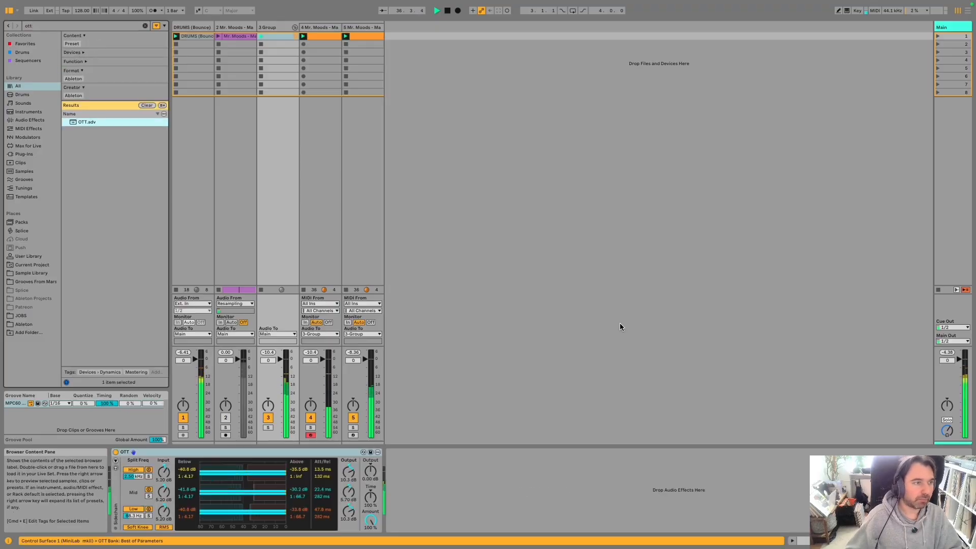
{"action": "left_click", "coordinate": [529, 294]}
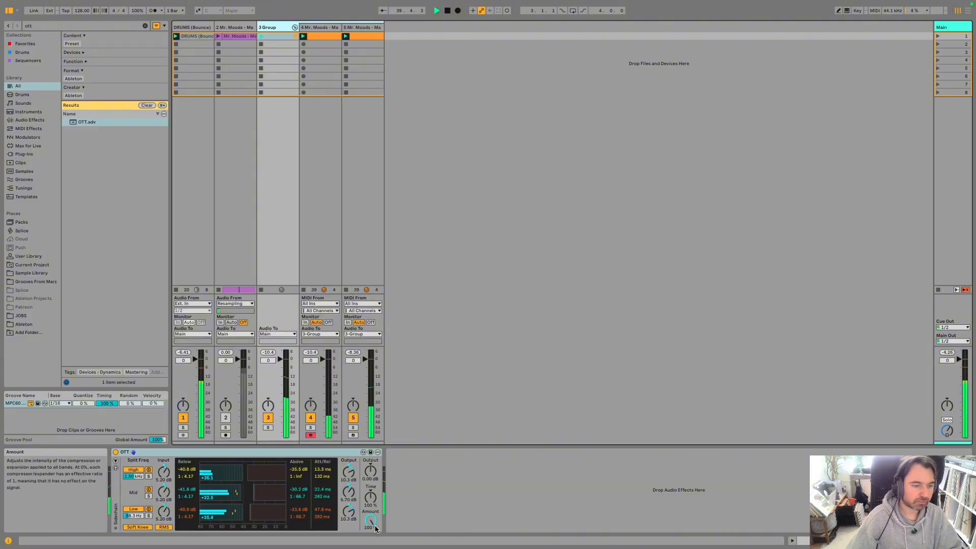
{"action": "left_click_drag", "start_coordinate": [375, 529], "coordinate": [375, 544]}
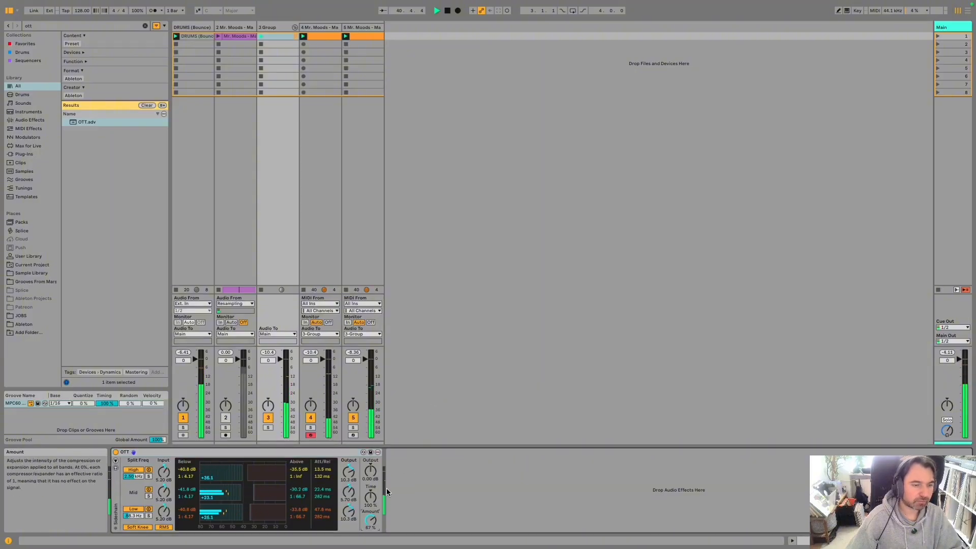
Add an Auto Filter after OTT on the group and lower its low-pass cutoff to about 778 Hz.
{"action": "left_click", "coordinate": [501, 324]}
{"action": "key", "text": "super+f"}
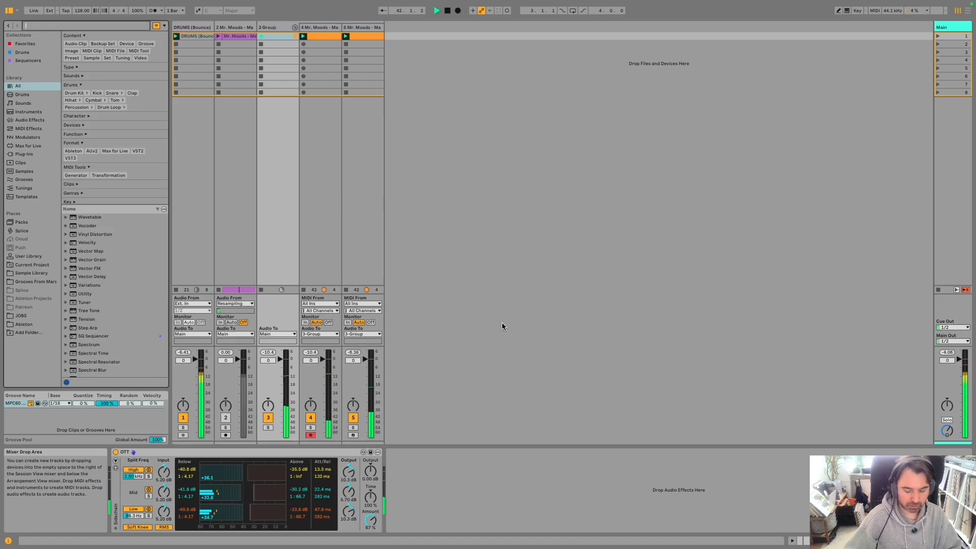
{"action": "type", "text": "filt"}
{"action": "key", "text": "Down"}
{"action": "key", "text": "Down"}
{"action": "key", "text": "Return"}
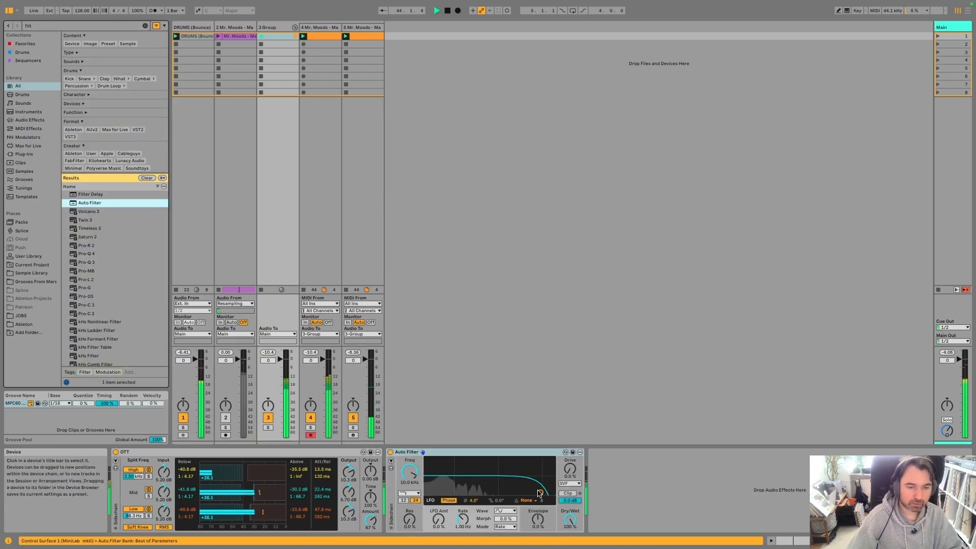
{"action": "left_click_drag", "start_coordinate": [540, 493], "coordinate": [494, 489]}
Find the LFO device and add it after the Auto Filter on the group track.
{"action": "key", "text": "super+f"}
{"action": "type", "text": "lf"}
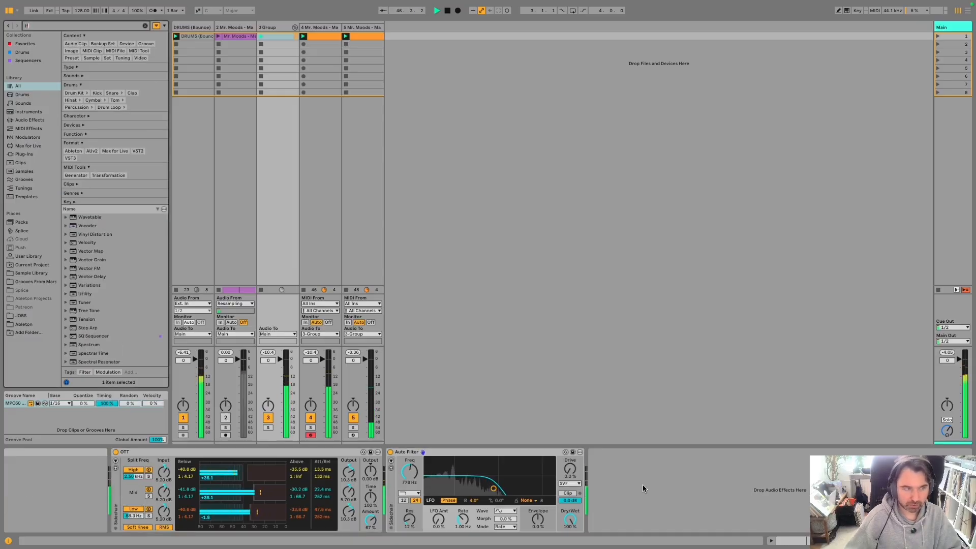
{"action": "type", "text": "o"}
{"action": "key", "text": "Down"}
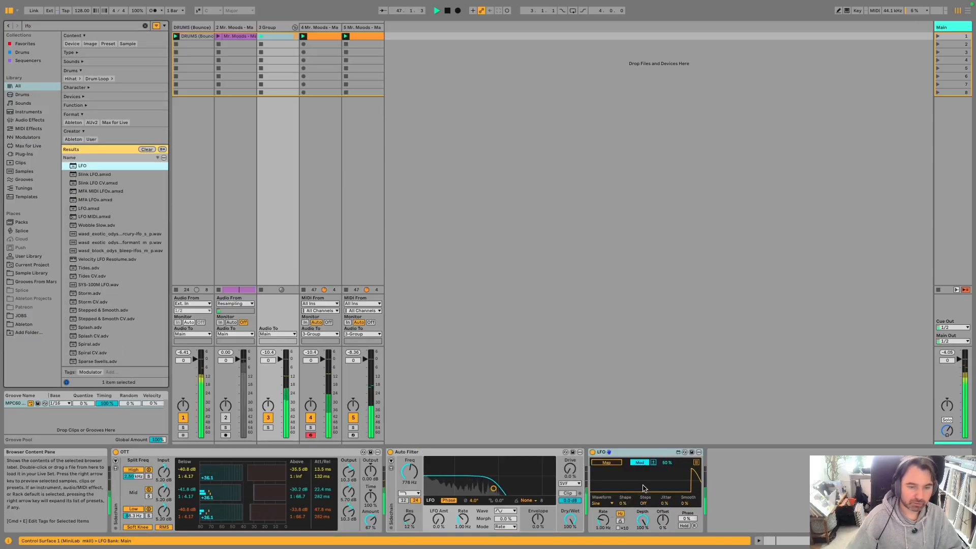
Map the LFO to the Auto Filter's frequency, with its phase at 50 % and a tempo-synced rate of 16.
{"action": "left_click", "coordinate": [688, 519]}
{"action": "left_click_drag", "start_coordinate": [690, 521], "coordinate": [689, 497]}
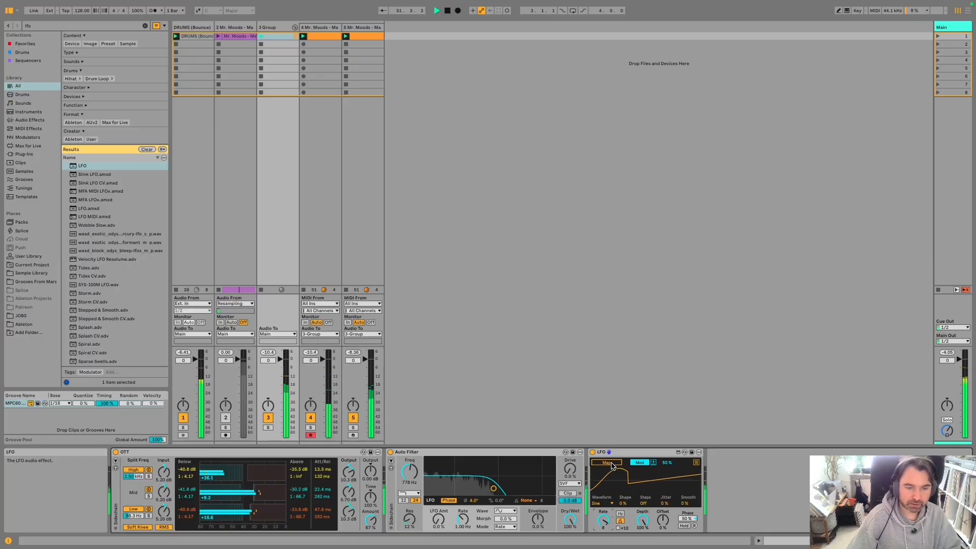
{"action": "left_click", "coordinate": [410, 476]}
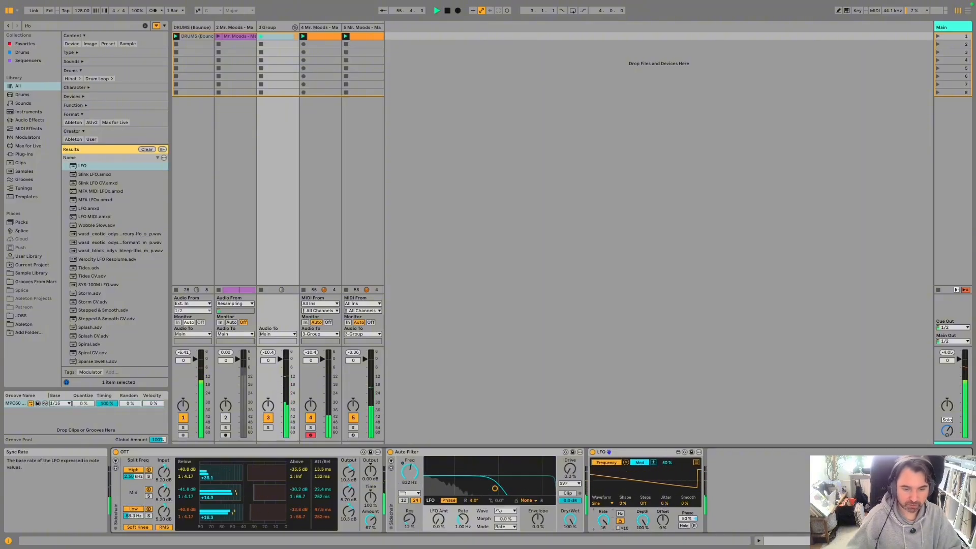
{"action": "left_click", "coordinate": [579, 378]}
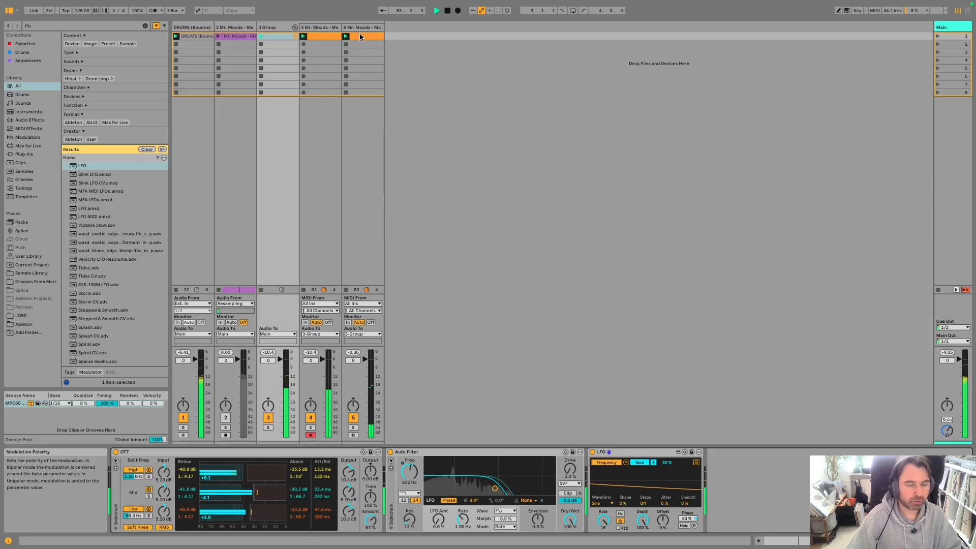
{"action": "left_click", "coordinate": [499, 100]}
{"action": "left_click", "coordinate": [293, 38]}
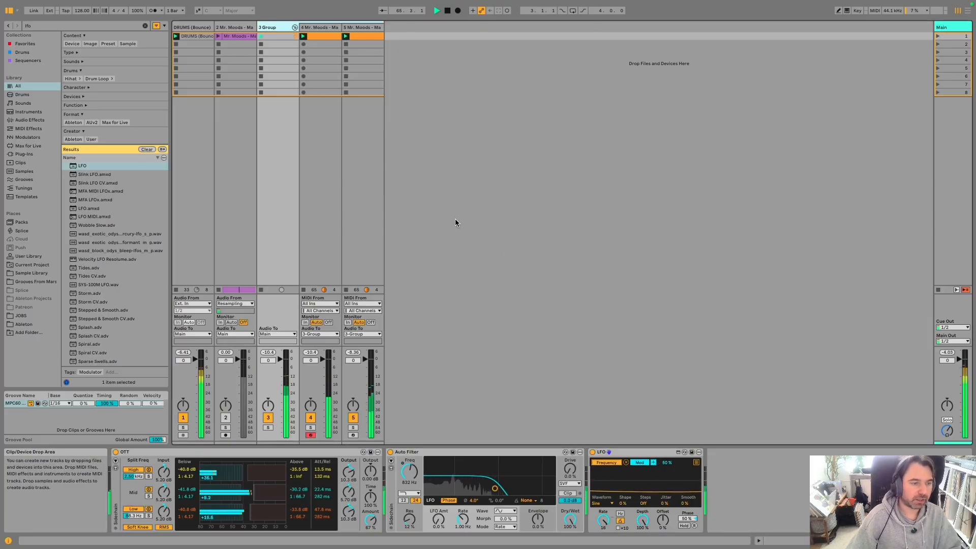
Solo track 2 and audition its original Mr. Moods clip, moving the start marker to about 0:57.
{"action": "left_click", "coordinate": [226, 421]}
{"action": "left_click", "coordinate": [226, 427]}
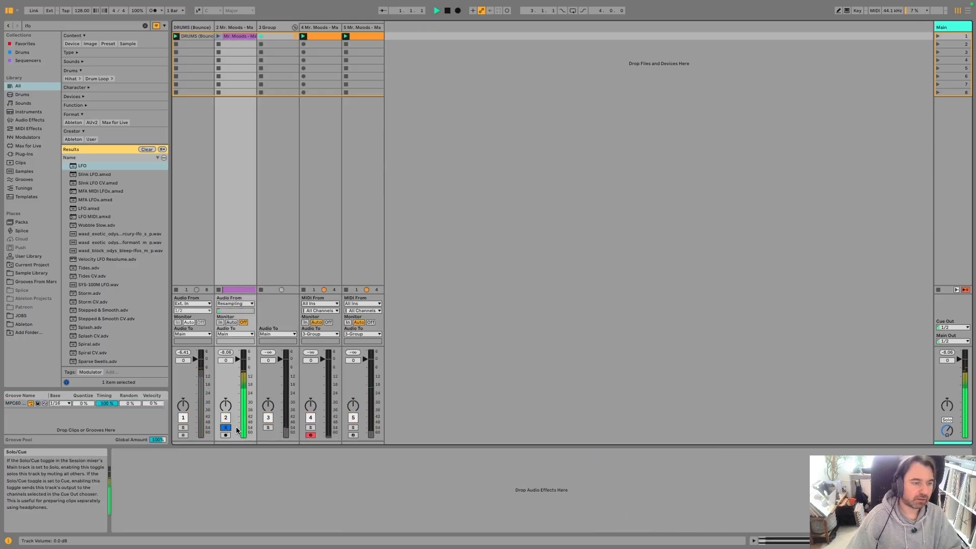
{"action": "double_click", "coordinate": [242, 35]}
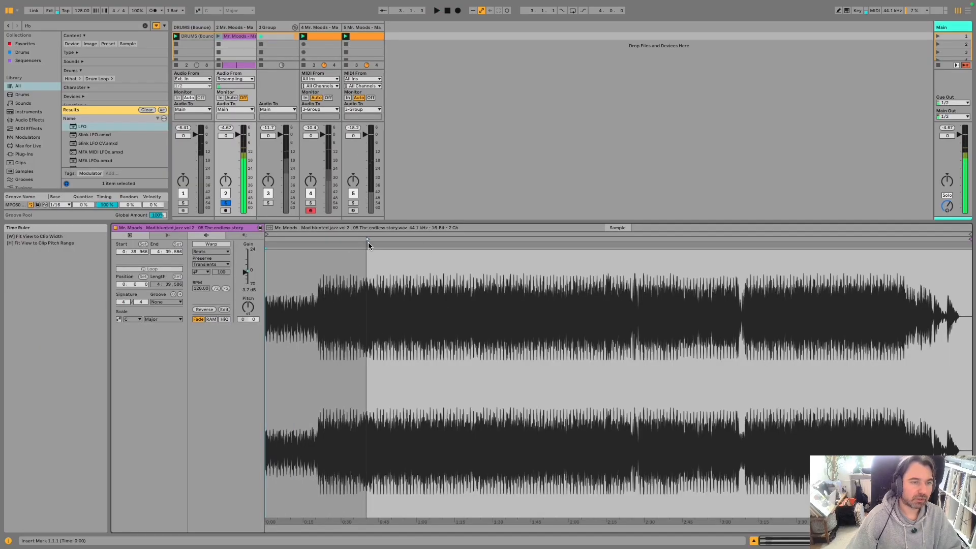
{"action": "left_click", "coordinate": [218, 35]}
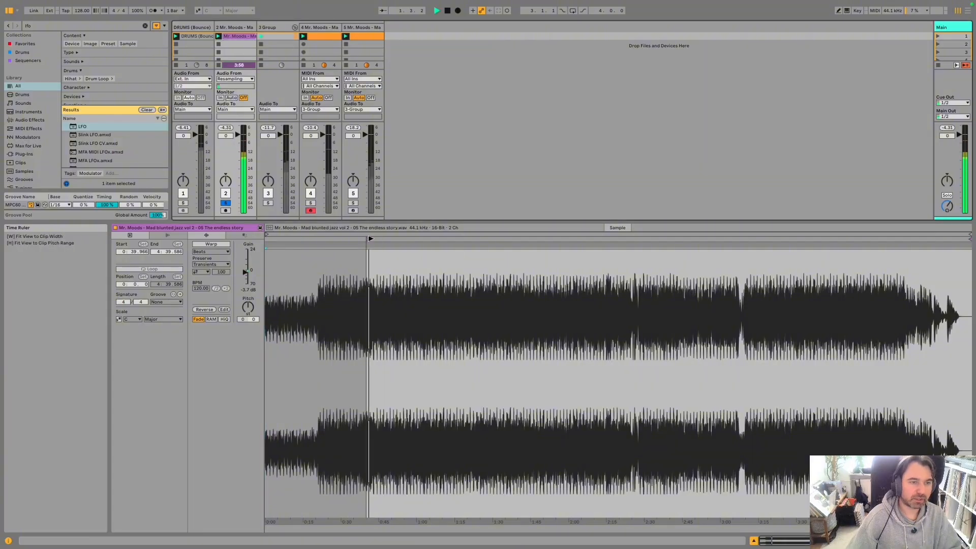
{"action": "left_click_drag", "start_coordinate": [367, 239], "coordinate": [412, 240]}
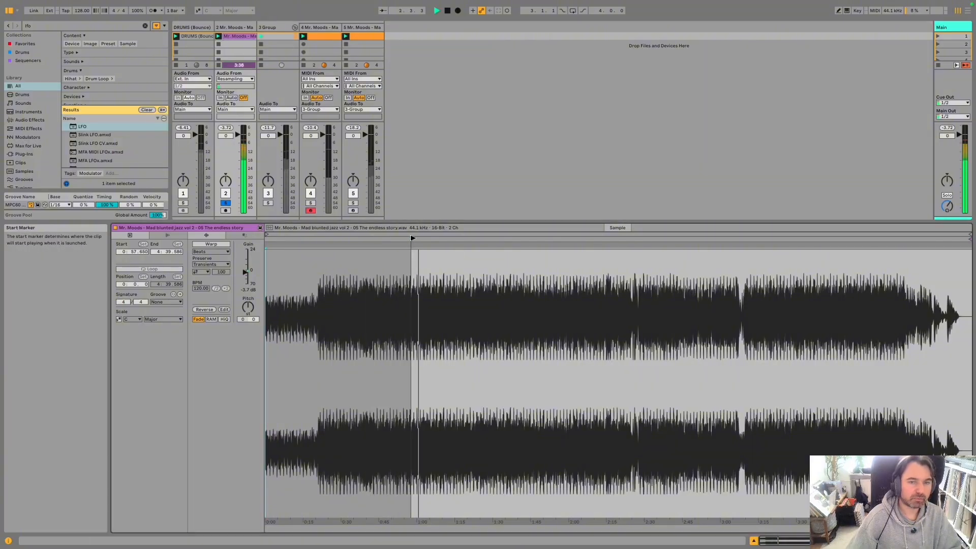
Check the reversed sample in track 5's Sampler, and play track 2's original clip from a start marker at about 4:30.
{"action": "left_click", "coordinate": [374, 38]}
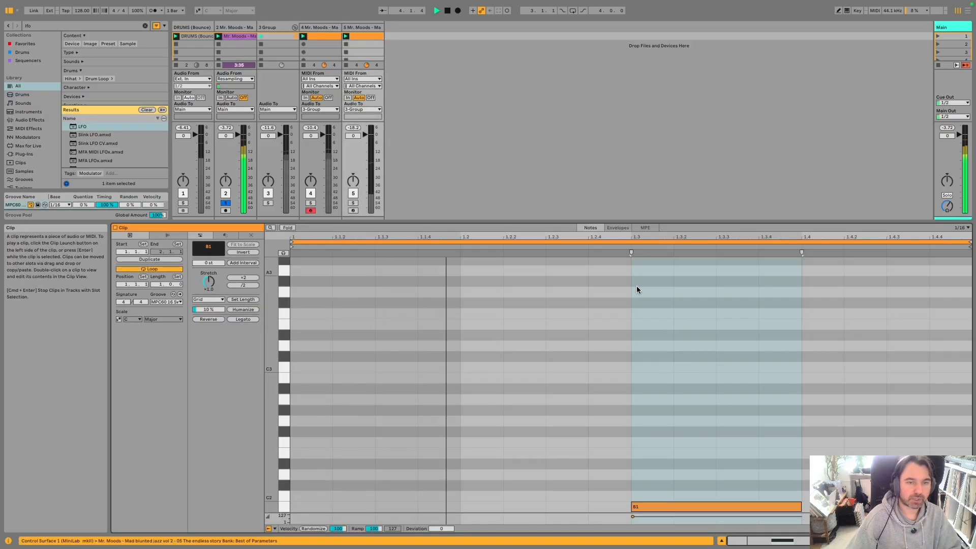
{"action": "left_click", "coordinate": [370, 28]}
{"action": "left_click", "coordinate": [276, 454]}
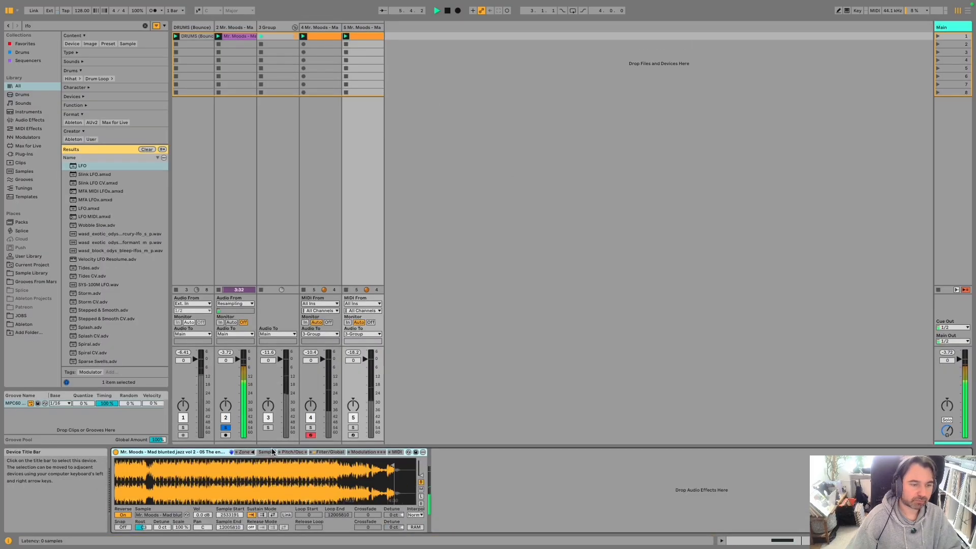
{"action": "left_click", "coordinate": [234, 28]}
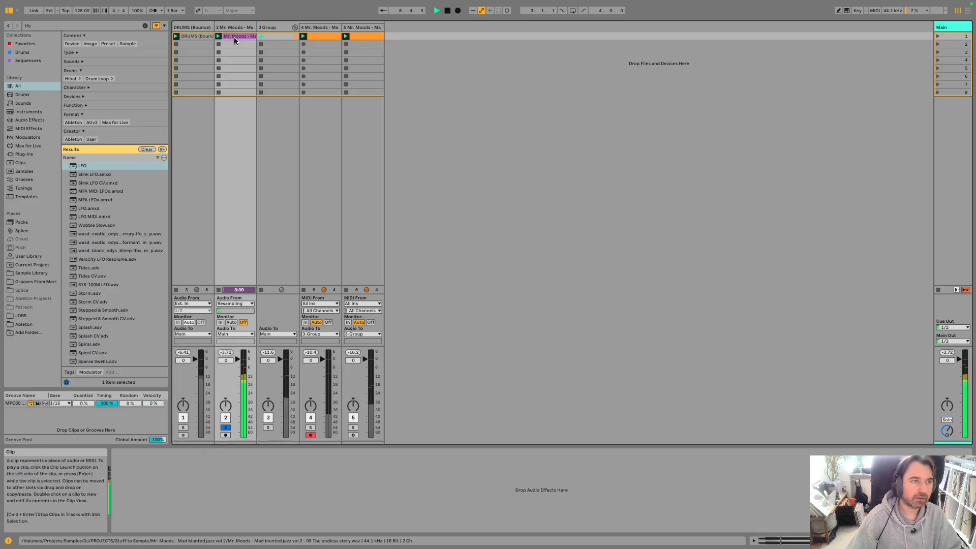
{"action": "left_click", "coordinate": [234, 37]}
{"action": "left_click_drag", "start_coordinate": [415, 237], "coordinate": [949, 239]}
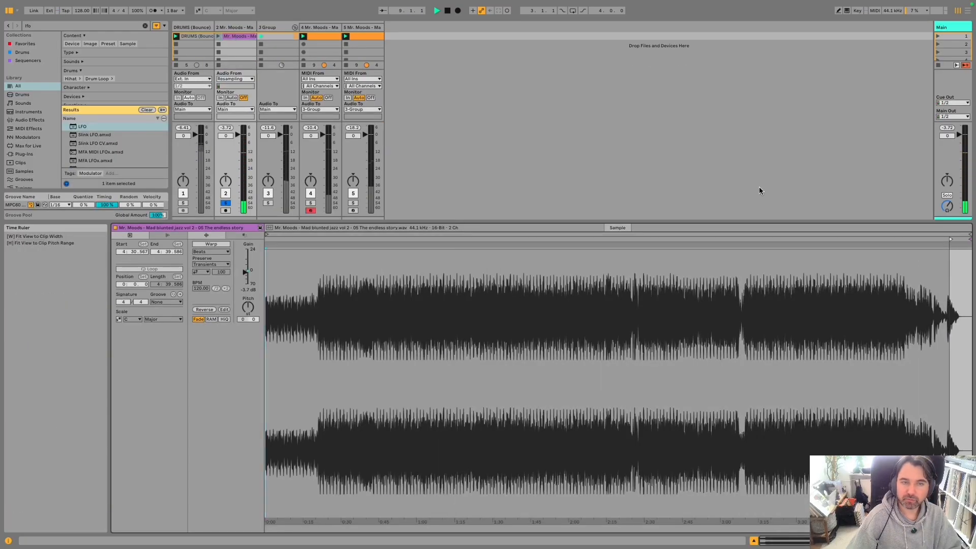
{"action": "left_click", "coordinate": [218, 36]}
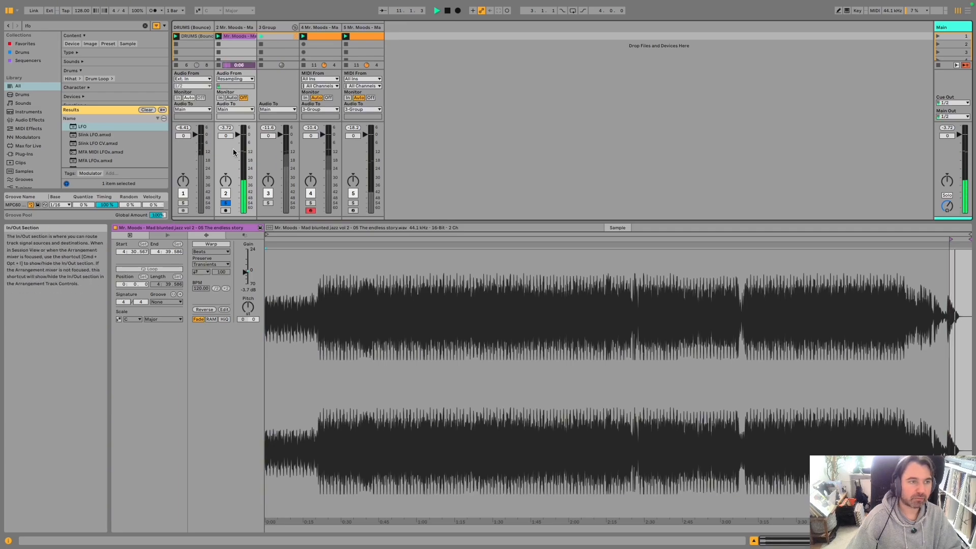
Turn off track 2's solo and review the devices on both Sampler tracks and their group.
{"action": "left_click", "coordinate": [225, 204]}
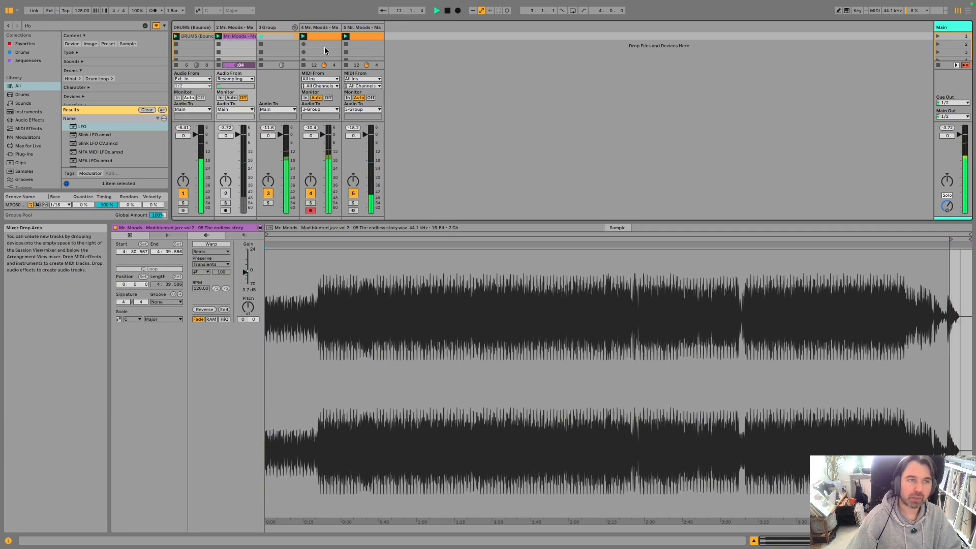
{"action": "left_click", "coordinate": [361, 28]}
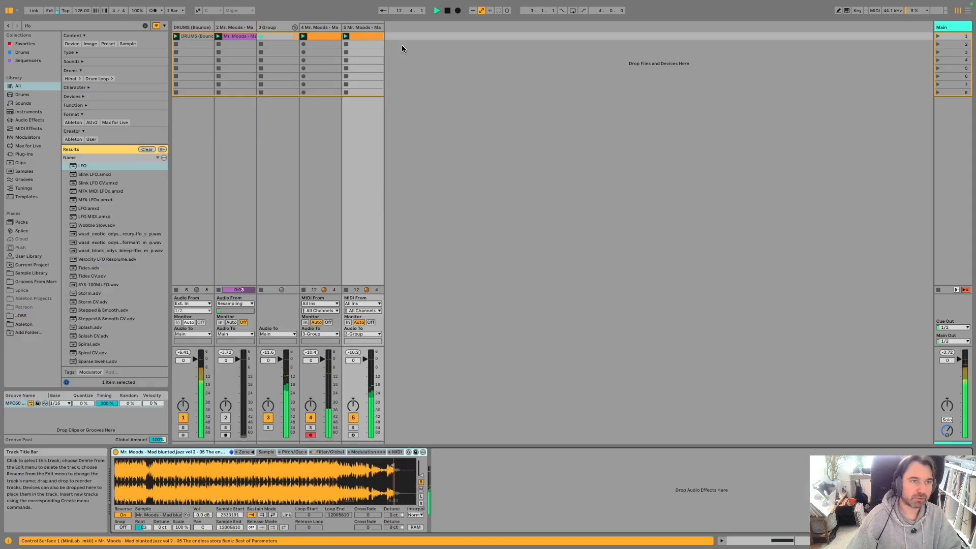
{"action": "left_click", "coordinate": [324, 27]}
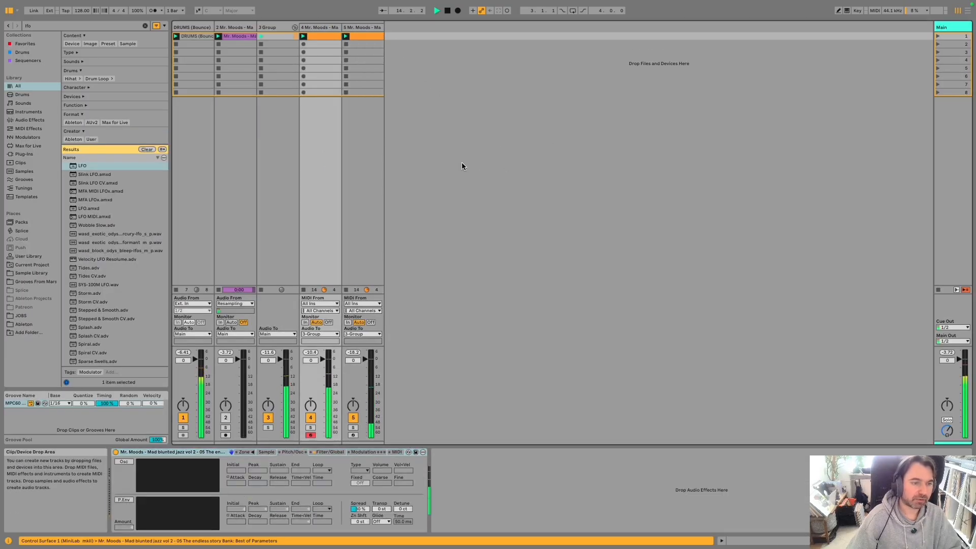
{"action": "left_click", "coordinate": [280, 36]}
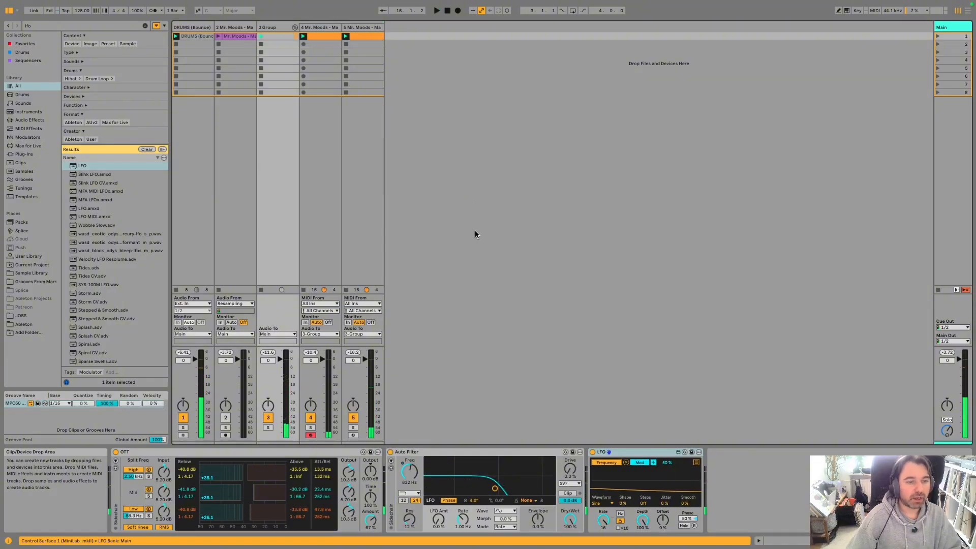
{"action": "left_click", "coordinate": [318, 27]}
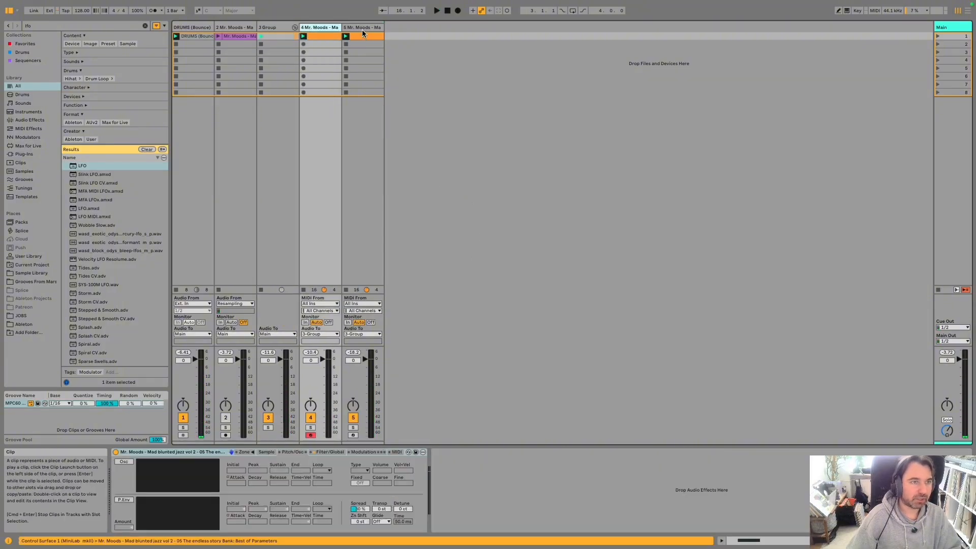
{"action": "left_click", "coordinate": [362, 29]}
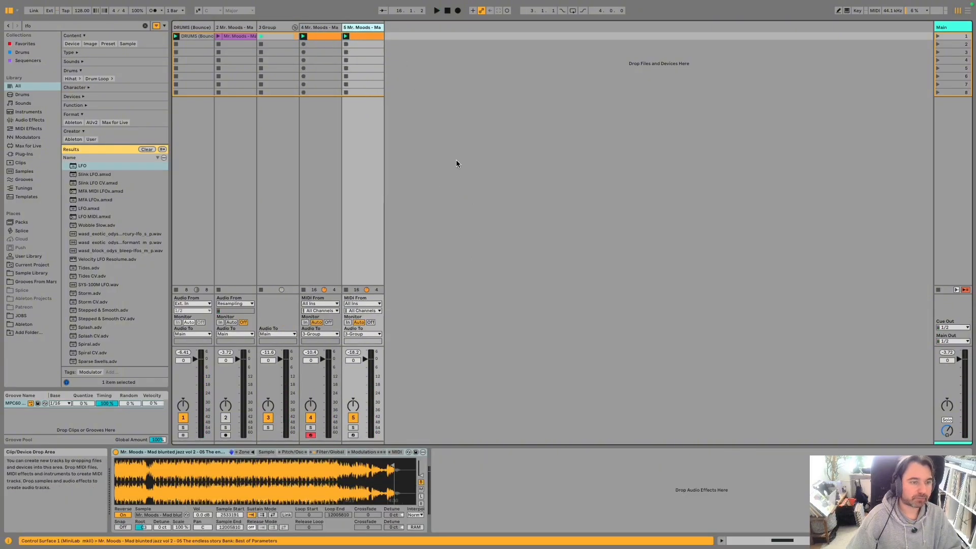
Fold the Sampler track group and add a new MIDI track with an empty Drum Rack.
{"action": "left_click", "coordinate": [294, 28]}
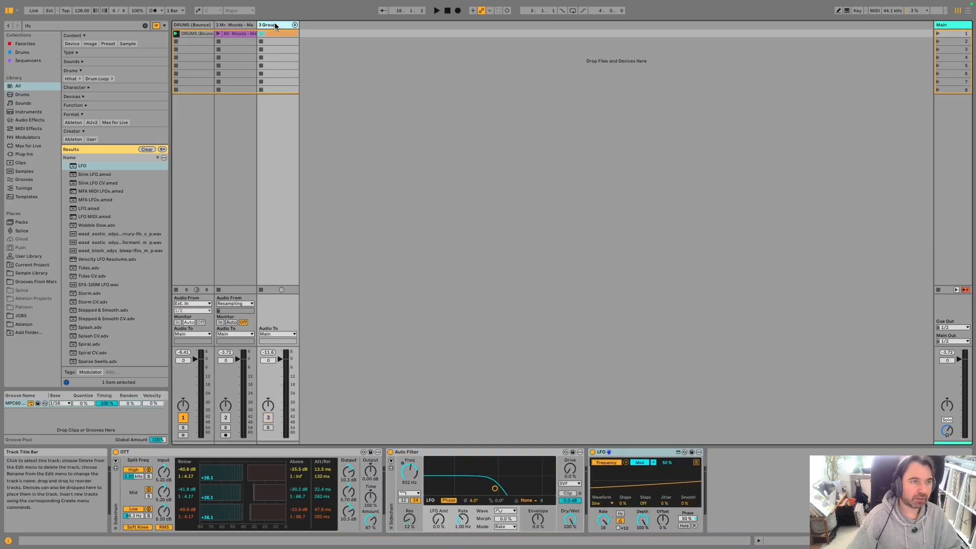
{"action": "key", "text": "ctrl+shift+t"}
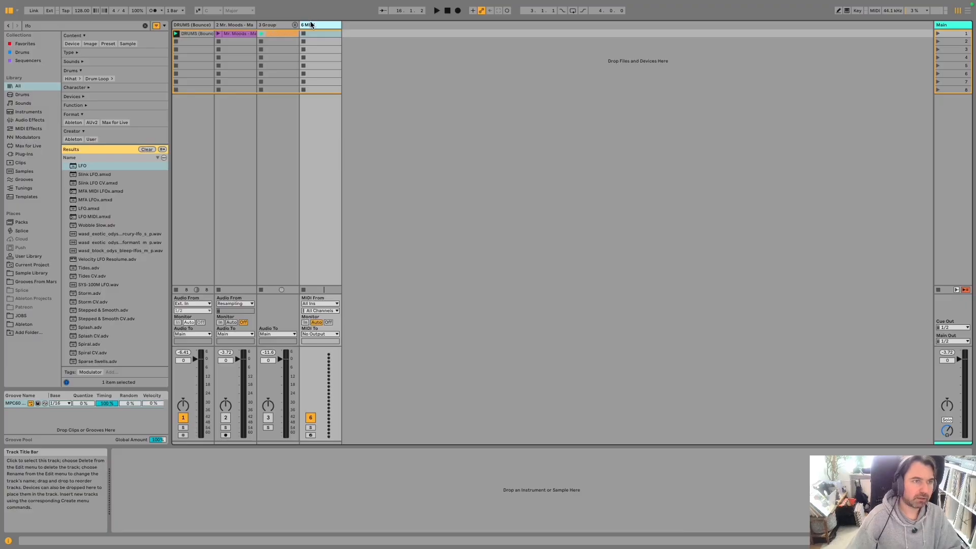
{"action": "left_click", "coordinate": [26, 95]}
{"action": "left_click", "coordinate": [50, 27]}
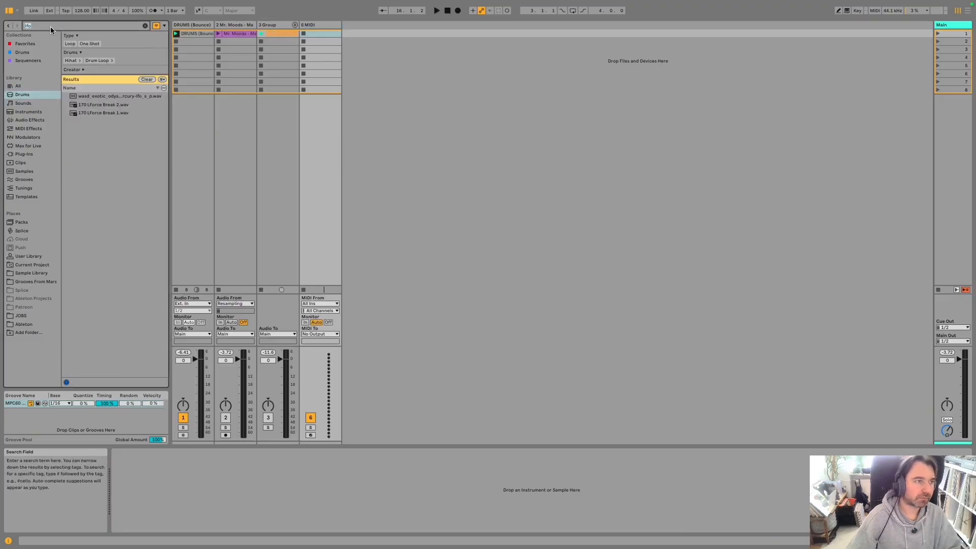
{"action": "key", "text": "BackSpace"}
{"action": "double_click", "coordinate": [96, 136]}
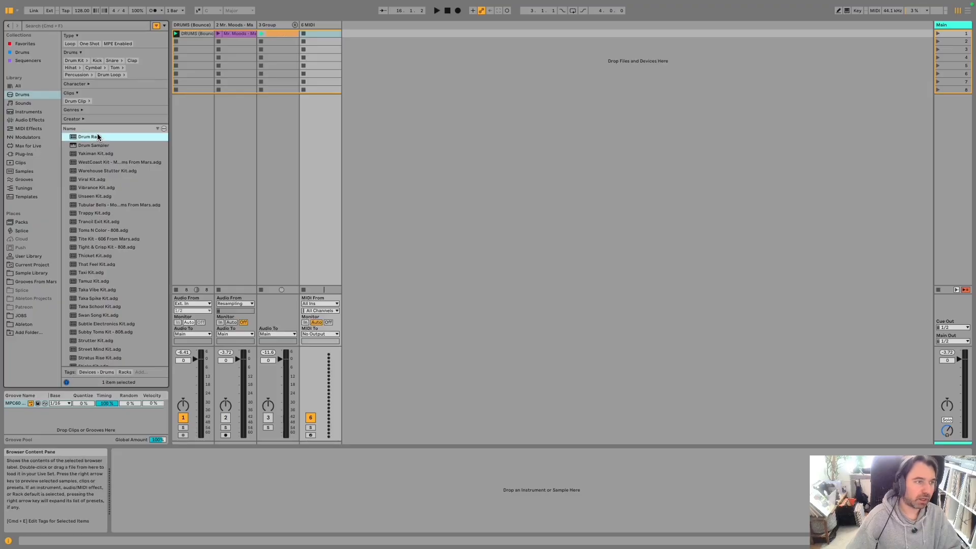
{"action": "left_click", "coordinate": [457, 216]}
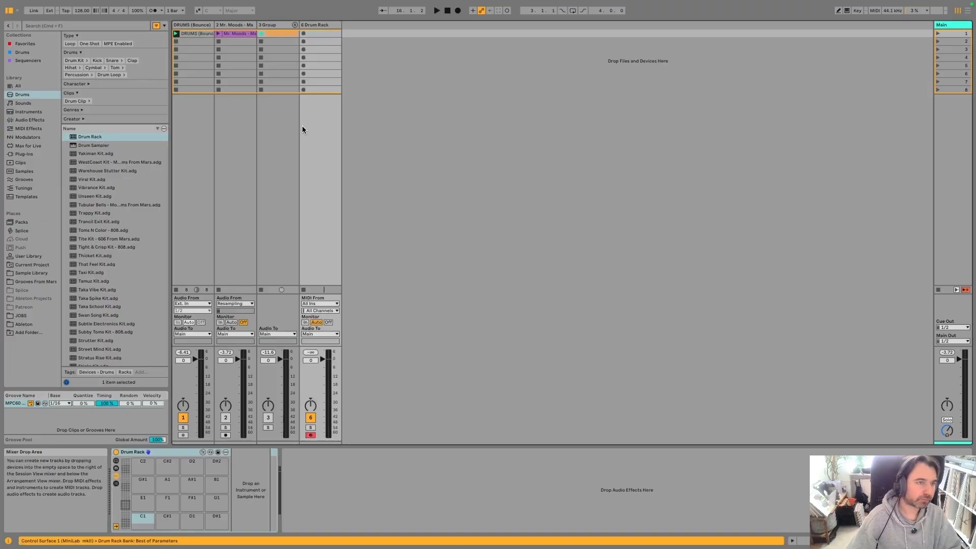
Load the Mr. Moods track from track 2 onto the Drum Rack's C1 pad and convert its Simpler to Sampler.
{"action": "left_click", "coordinate": [26, 112]}
{"action": "left_click_drag", "start_coordinate": [87, 306], "coordinate": [142, 523]}
{"action": "left_click", "coordinate": [242, 34]}
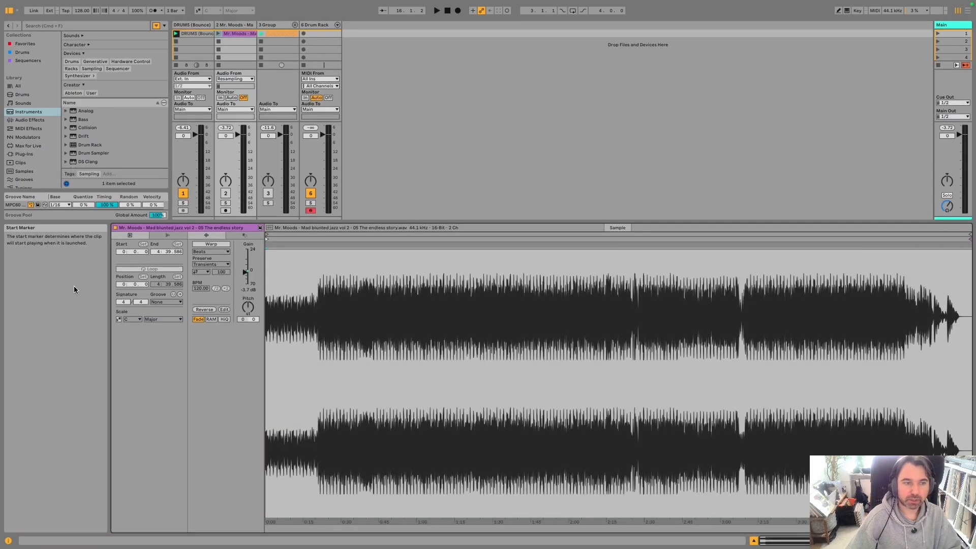
{"action": "double_click", "coordinate": [247, 25]}
{"action": "left_click_drag", "start_coordinate": [236, 33], "coordinate": [323, 28]}
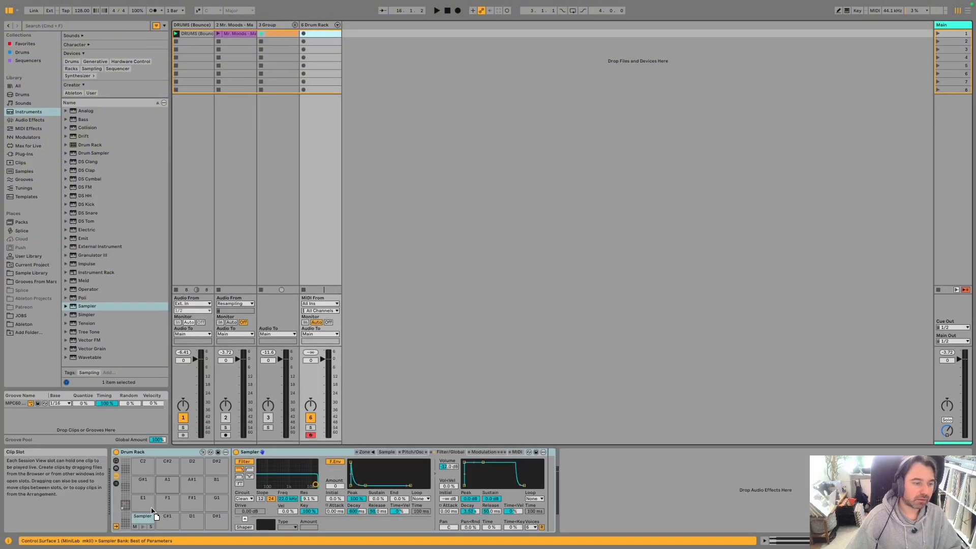
{"action": "left_click_drag", "start_coordinate": [145, 518], "coordinate": [294, 486]}
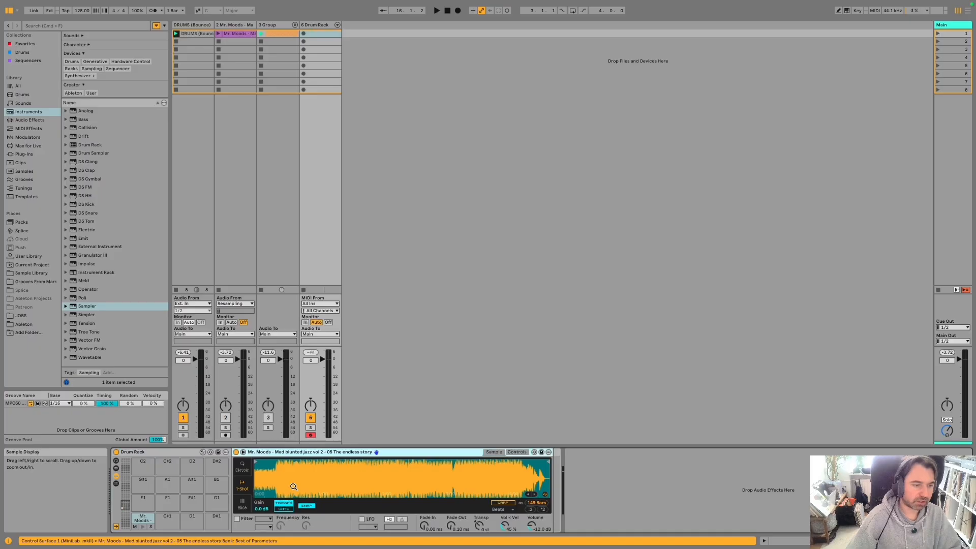
{"action": "right_click", "coordinate": [299, 452]}
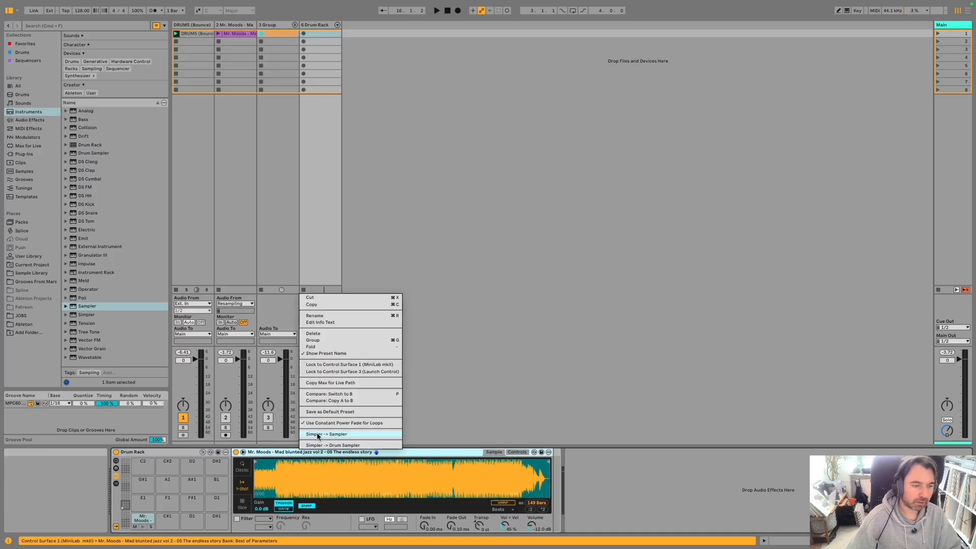
{"action": "left_click", "coordinate": [316, 432]}
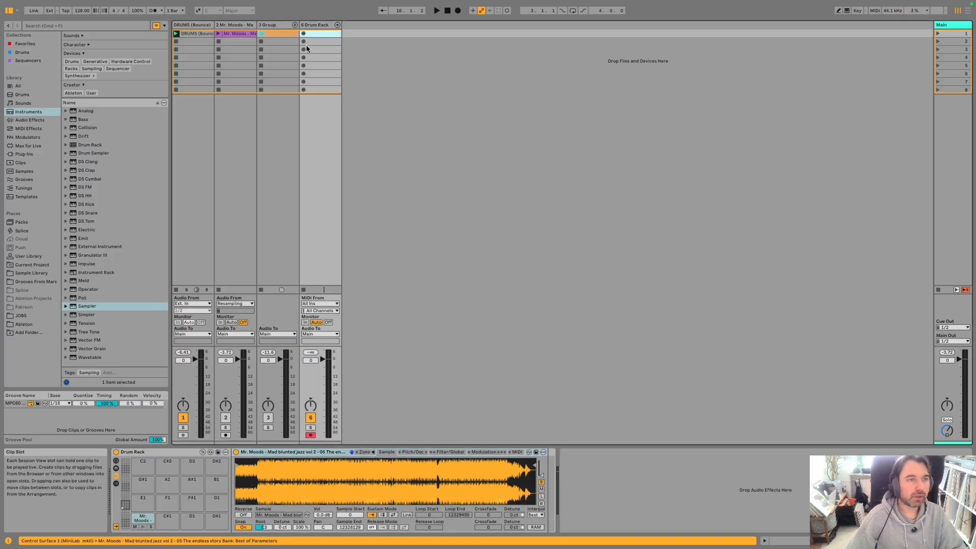
Create an empty MIDI clip in the Drum Rack track's first slot and copy the C1 pad to pads C#1, D1 and D#1.
{"action": "double_click", "coordinate": [315, 33]}
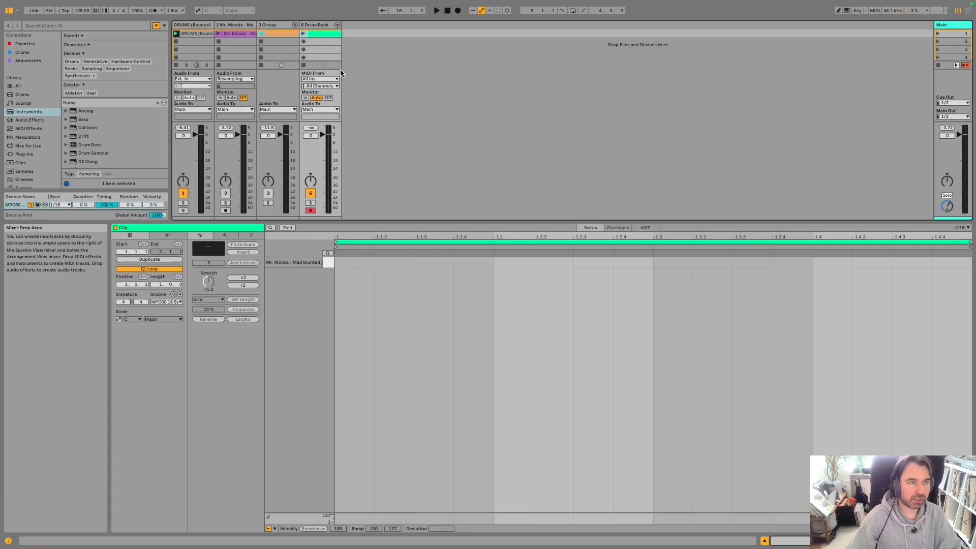
{"action": "left_click", "coordinate": [316, 24]}
{"action": "left_click_drag", "start_coordinate": [143, 519], "coordinate": [191, 523]}
{"action": "left_click_drag", "start_coordinate": [194, 522], "coordinate": [217, 523]}
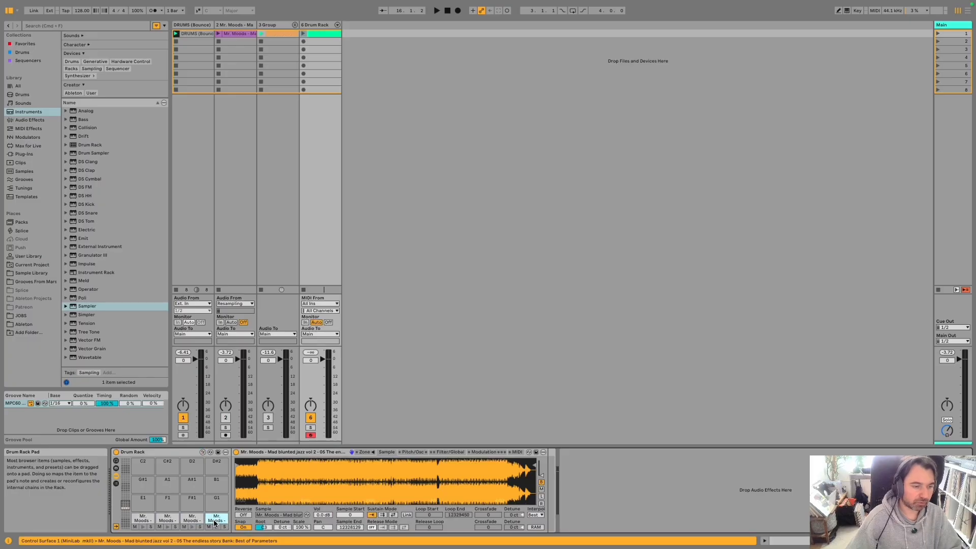
{"action": "left_click", "coordinate": [444, 393]}
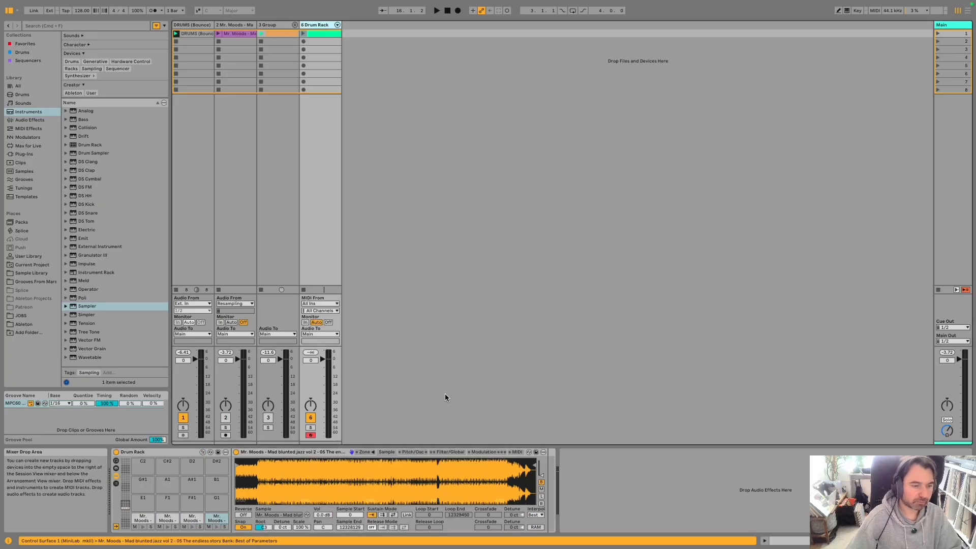
Draw sixteenth notes: C1 at 1.1.4, 1.2.3 and 1.4.2, C#1 at 1.3.3, D#1 at 1.4.3 and D1 at 1.1.2.
{"action": "left_click", "coordinate": [329, 34]}
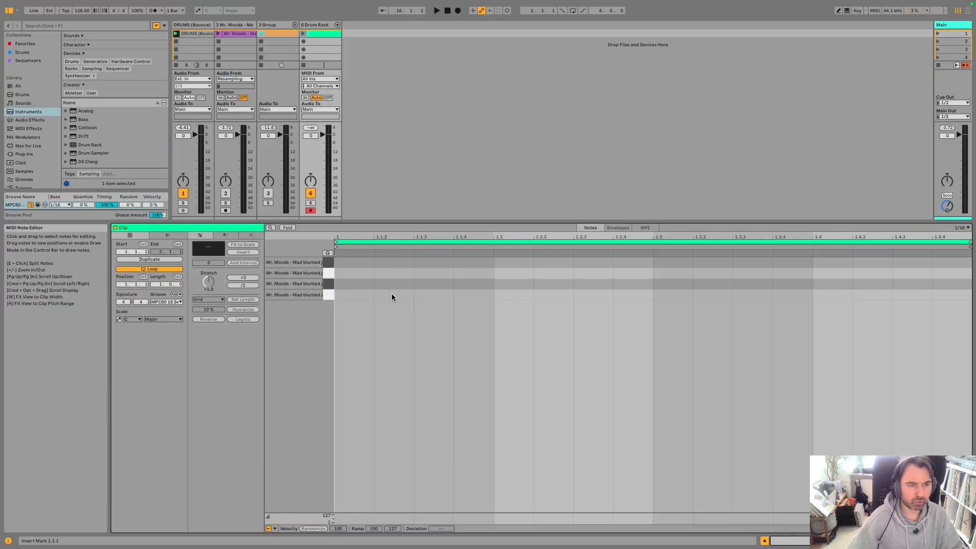
{"action": "key", "text": "b"}
{"action": "left_click", "coordinate": [472, 295]}
{"action": "left_click", "coordinate": [593, 295]}
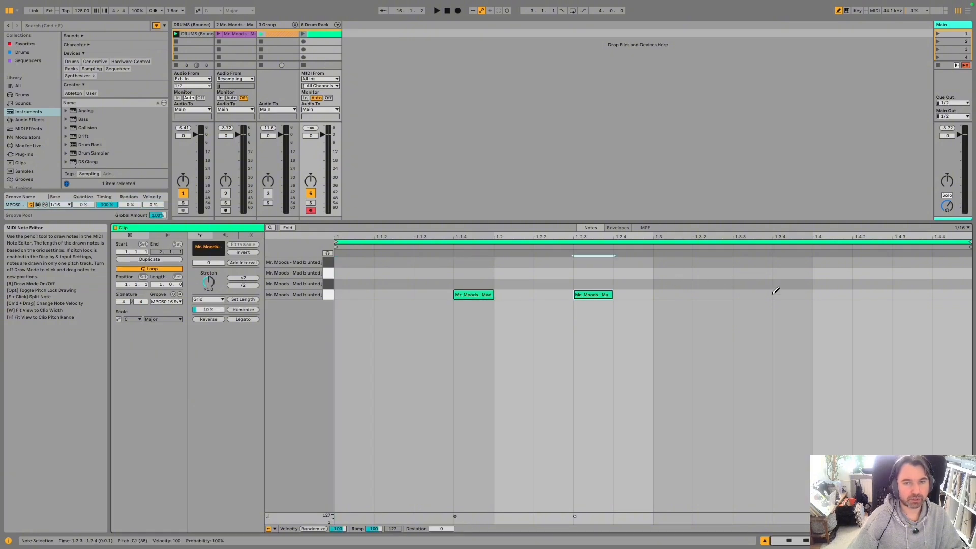
{"action": "left_click", "coordinate": [747, 283]}
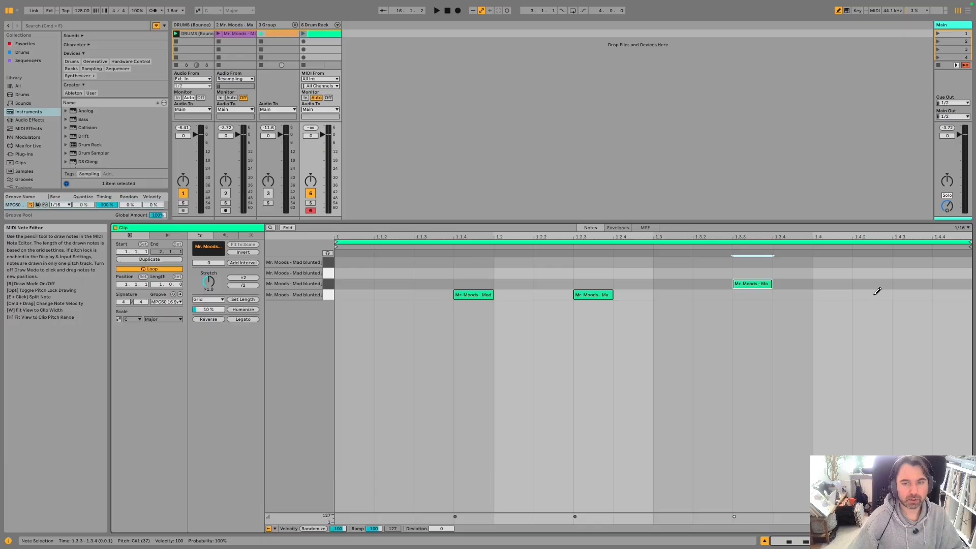
{"action": "left_click", "coordinate": [872, 294]}
{"action": "left_click", "coordinate": [911, 262]}
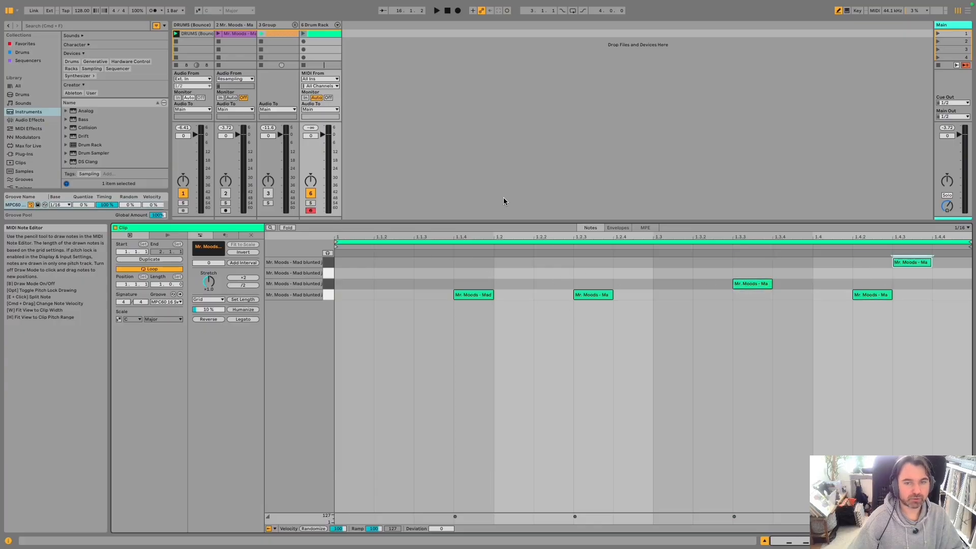
{"action": "left_click", "coordinate": [394, 273]}
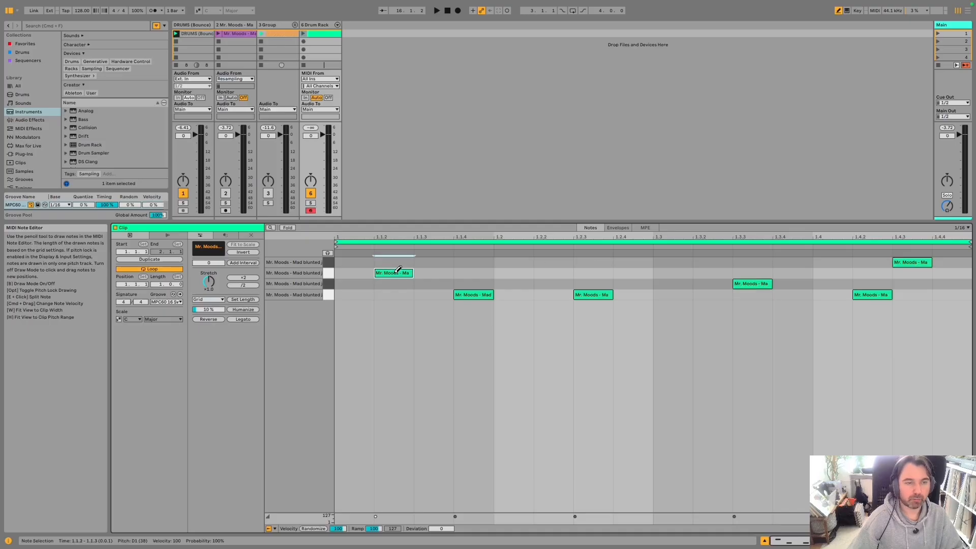
Launch the Drum Rack clip and mute pads C#1, D1 and D#1 to hear only C1.
{"action": "left_click", "coordinate": [304, 34]}
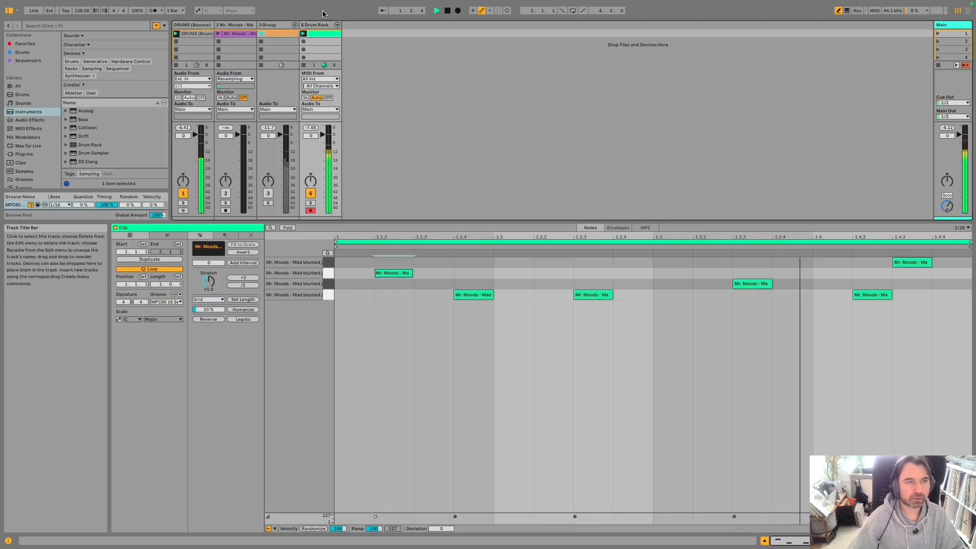
{"action": "left_click", "coordinate": [319, 24]}
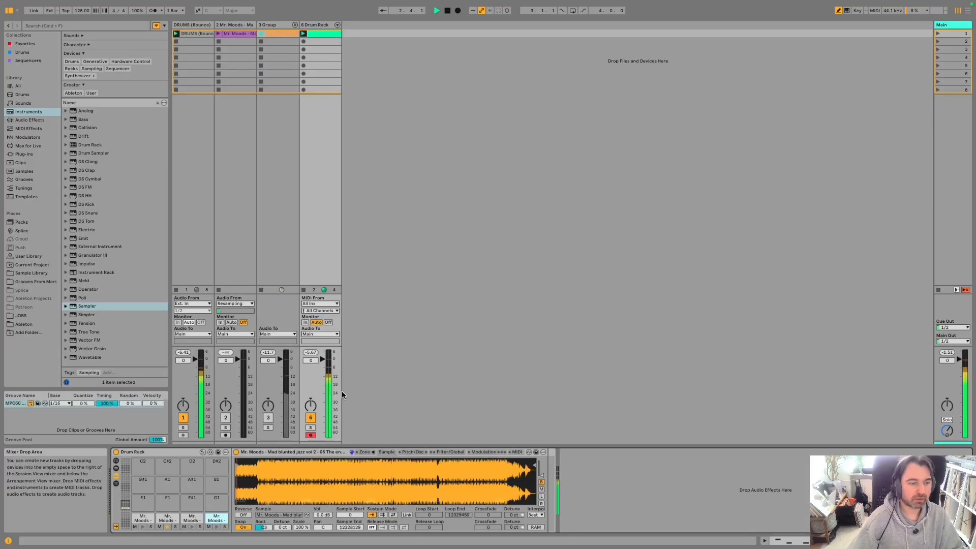
{"action": "left_click", "coordinate": [159, 527]}
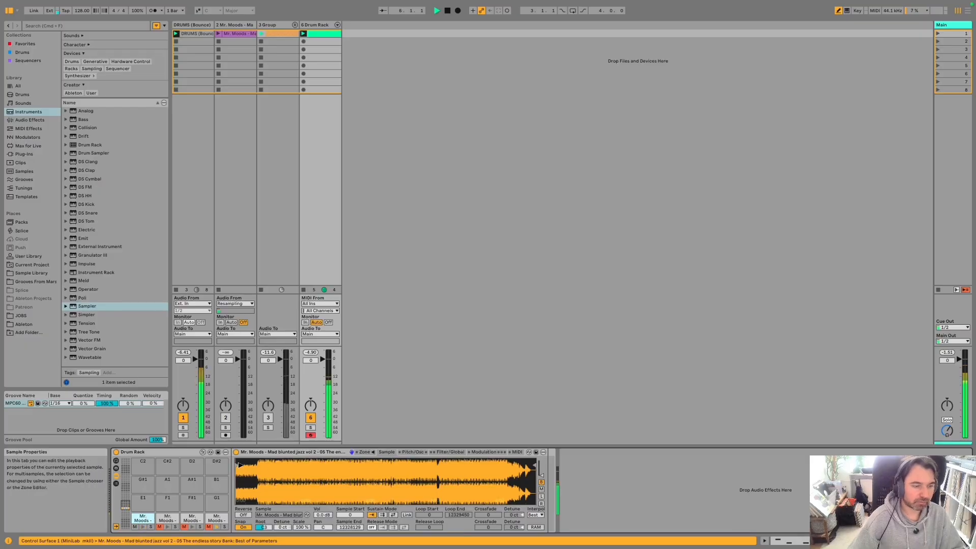
Trim the C1 pad's sample to a very short slice, with sample start 4212520 and sample end 4216689.
{"action": "left_click_drag", "start_coordinate": [239, 464], "coordinate": [342, 465]}
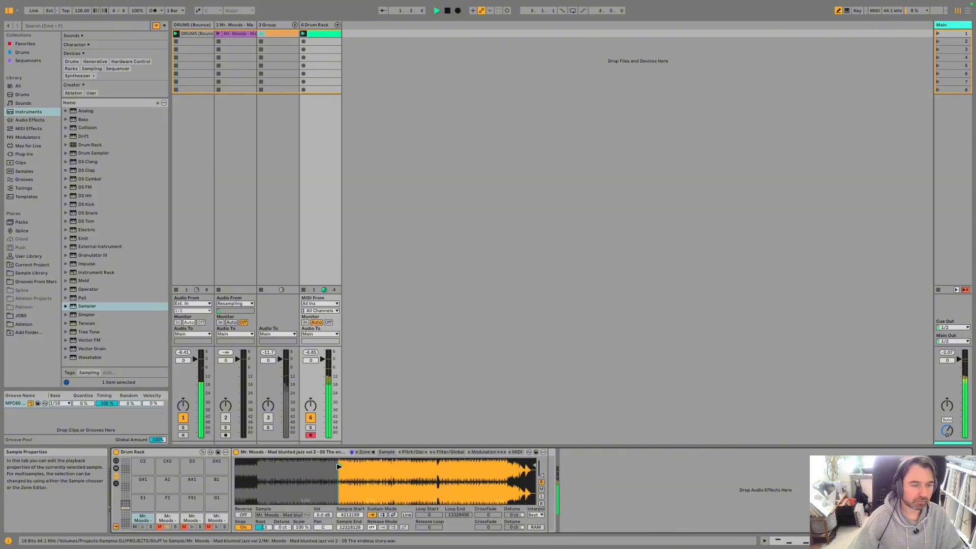
{"action": "mouse_move", "coordinate": [332, 465]}
{"action": "left_mouse_down"}
{"action": "mouse_move", "coordinate": [376, 488]}
{"action": "mouse_move", "coordinate": [447, 496]}
{"action": "mouse_move", "coordinate": [462, 477]}
{"action": "mouse_move", "coordinate": [536, 462]}
{"action": "mouse_move", "coordinate": [342, 471]}
{"action": "mouse_move", "coordinate": [386, 483]}
{"action": "mouse_move", "coordinate": [480, 476]}
{"action": "mouse_move", "coordinate": [371, 479]}
{"action": "left_mouse_up"}
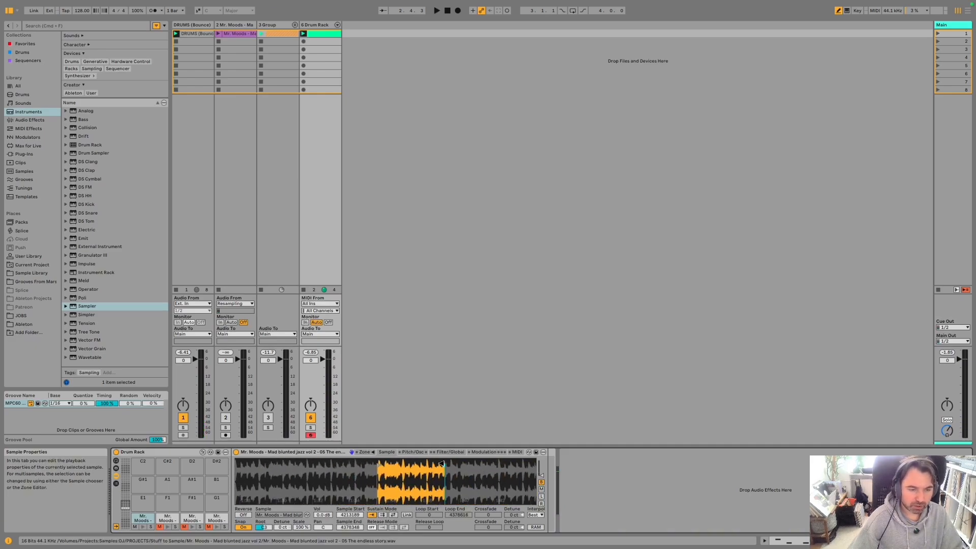
{"action": "left_click_drag", "start_coordinate": [441, 464], "coordinate": [381, 462]}
{"action": "key", "text": "space"}
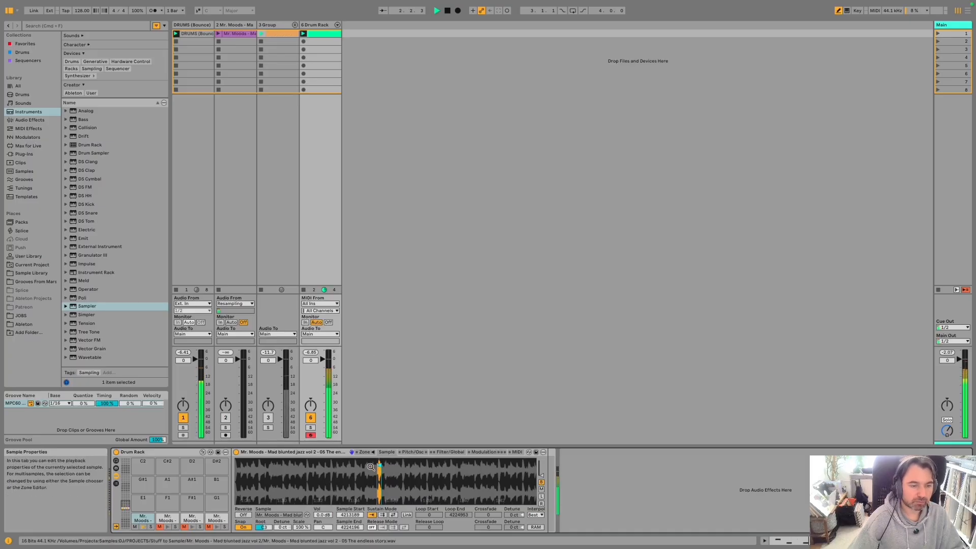
{"action": "mouse_move", "coordinate": [381, 477]}
{"action": "left_mouse_down"}
{"action": "mouse_move", "coordinate": [411, 489]}
{"action": "mouse_move", "coordinate": [402, 465]}
{"action": "left_mouse_up"}
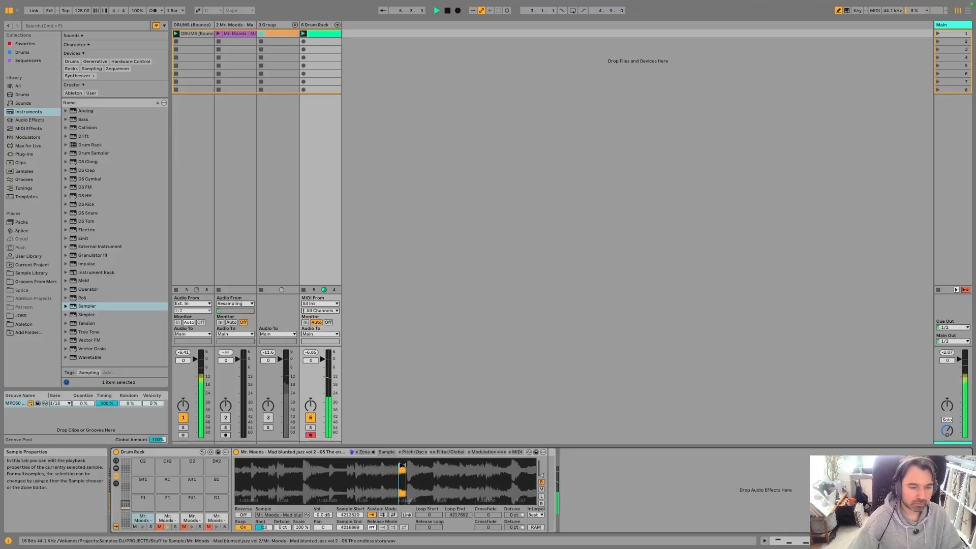
{"action": "left_click", "coordinate": [376, 355]}
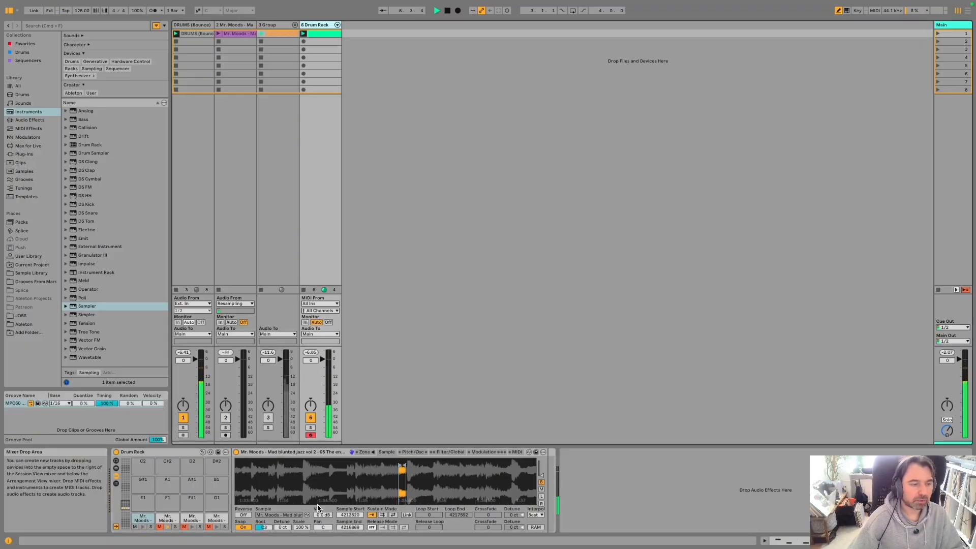
Unmute pad C#1 and trim its sample to a short slice with sample start 6061848.
{"action": "double_click", "coordinate": [315, 32]}
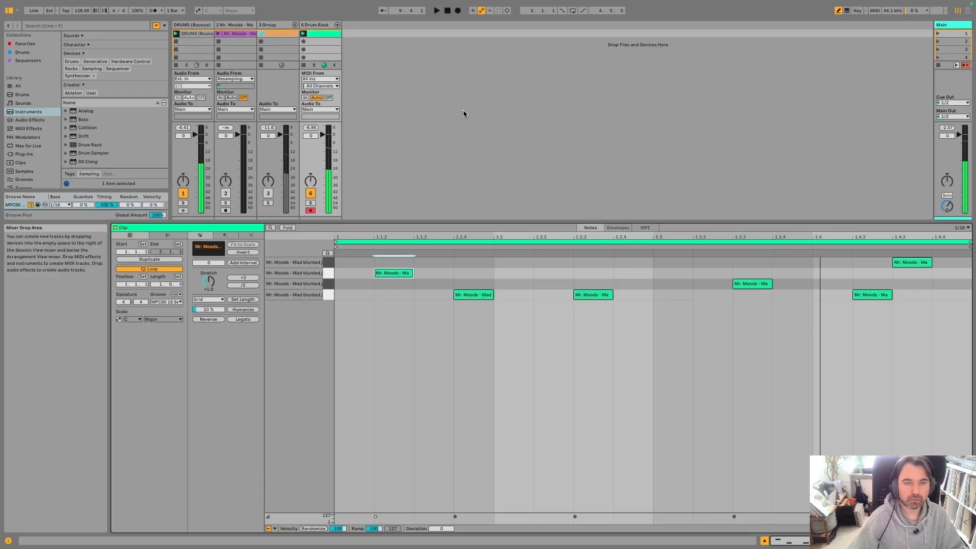
{"action": "left_click", "coordinate": [315, 23]}
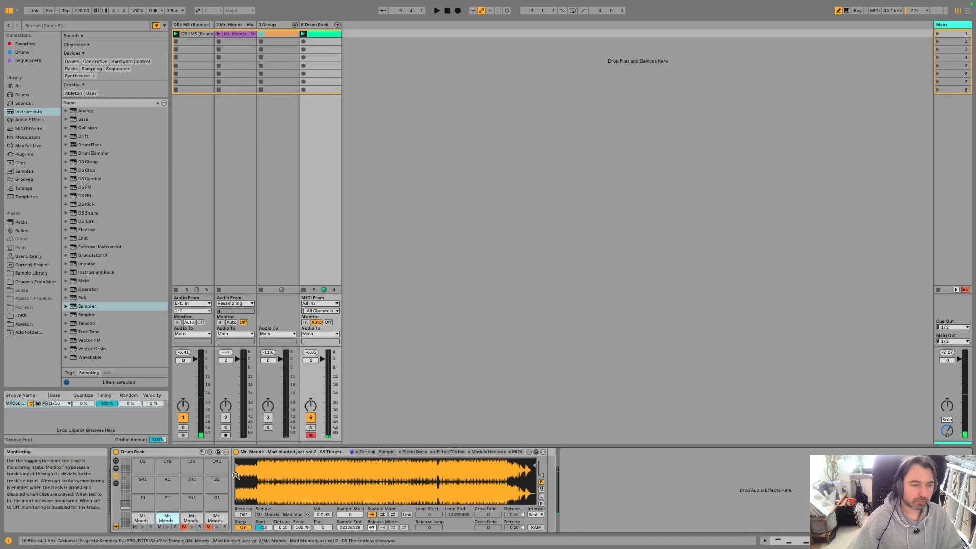
{"action": "left_click_drag", "start_coordinate": [236, 468], "coordinate": [384, 468]}
{"action": "key", "text": "space"}
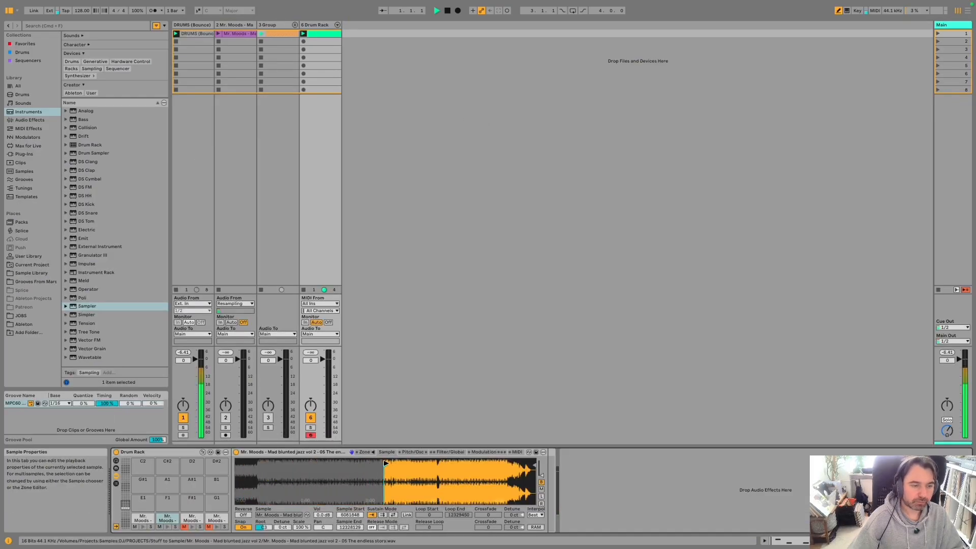
{"action": "left_click_drag", "start_coordinate": [532, 466], "coordinate": [376, 468]}
{"action": "mouse_move", "coordinate": [466, 465]}
{"action": "left_mouse_down"}
{"action": "mouse_move", "coordinate": [427, 465]}
{"action": "mouse_move", "coordinate": [465, 479]}
{"action": "left_mouse_up"}
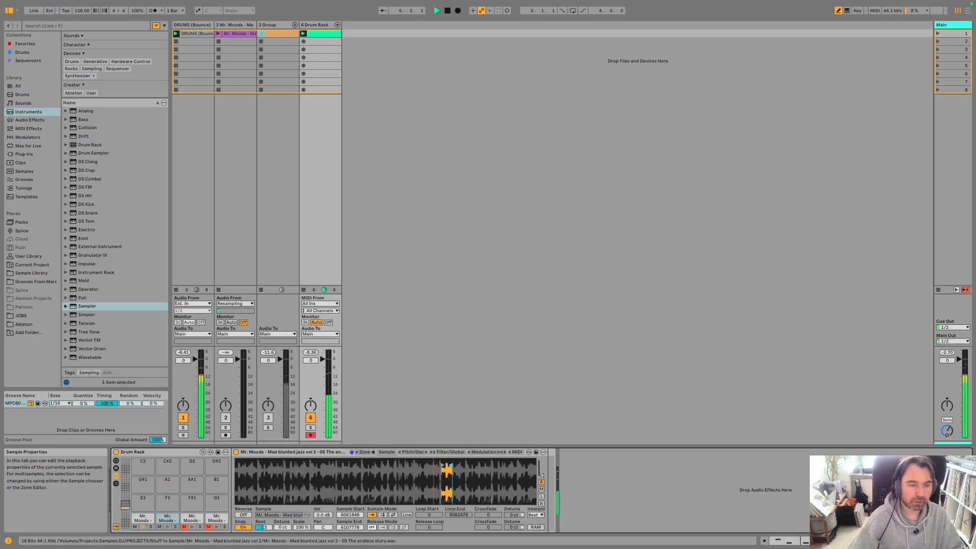
Turn on the C#1 pad's Sampler filter and lower its low-pass cutoff frequency.
{"action": "left_click", "coordinate": [451, 452]}
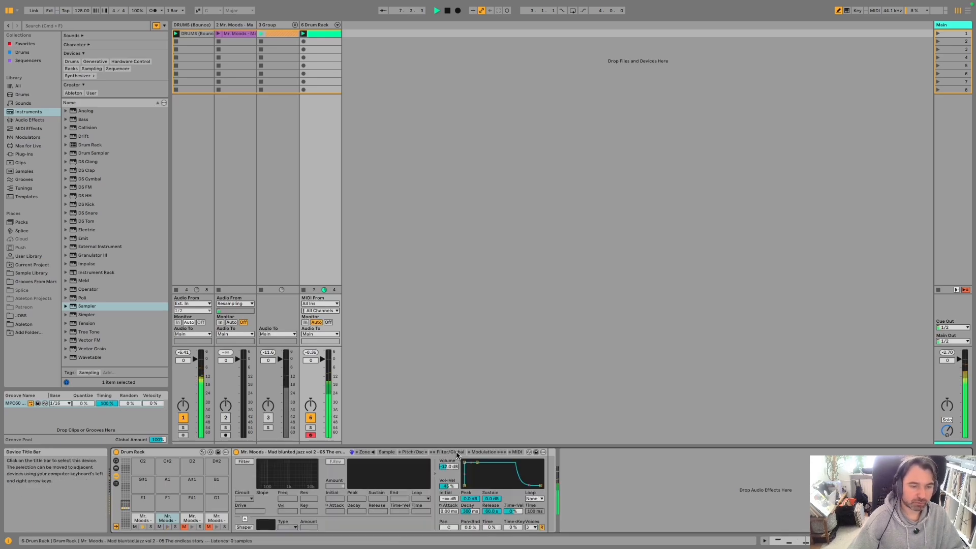
{"action": "left_click", "coordinate": [243, 461]}
{"action": "left_click_drag", "start_coordinate": [288, 478], "coordinate": [289, 487]}
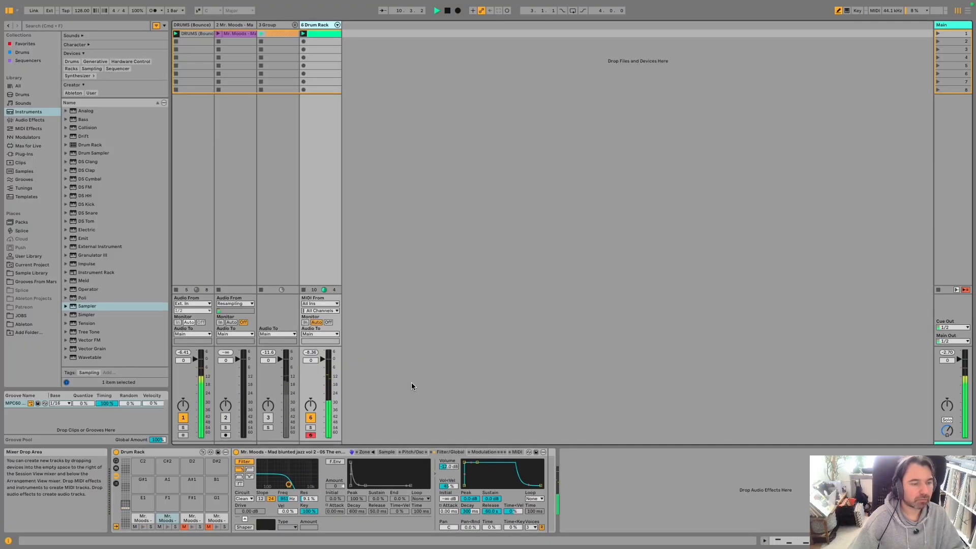
Delete the D1 and D#1 notes from the Drum Rack clip and duplicate the remaining pattern to fill a four-bar loop.
{"action": "double_click", "coordinate": [320, 33]}
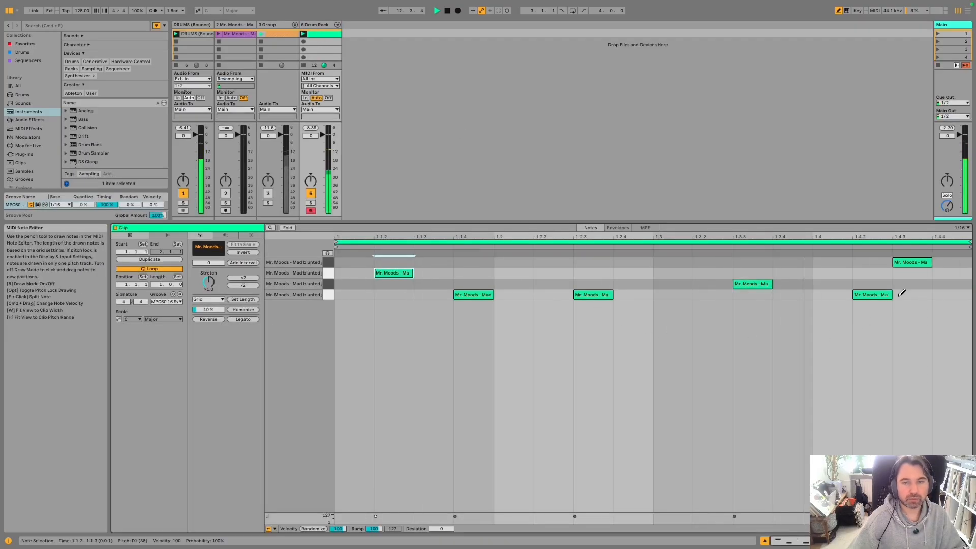
{"action": "left_click", "coordinate": [401, 273]}
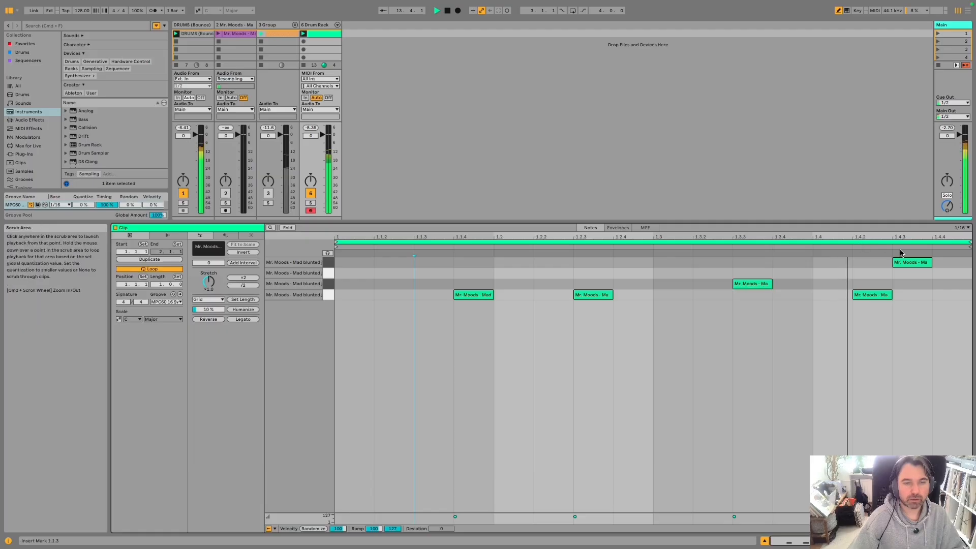
{"action": "left_click", "coordinate": [322, 35]}
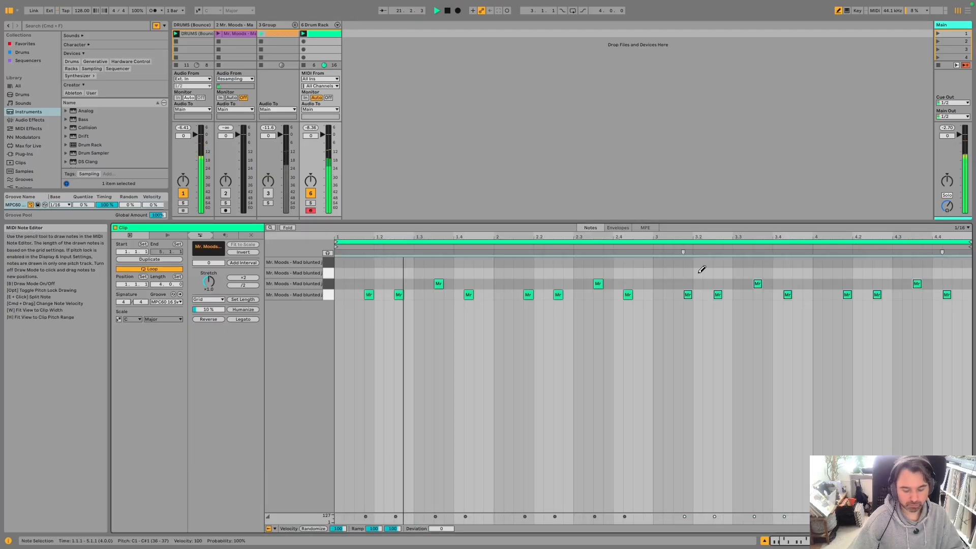
Leave draw mode and add a D1 note at 2.1.3 in the Drum Rack clip.
{"action": "key", "text": "b"}
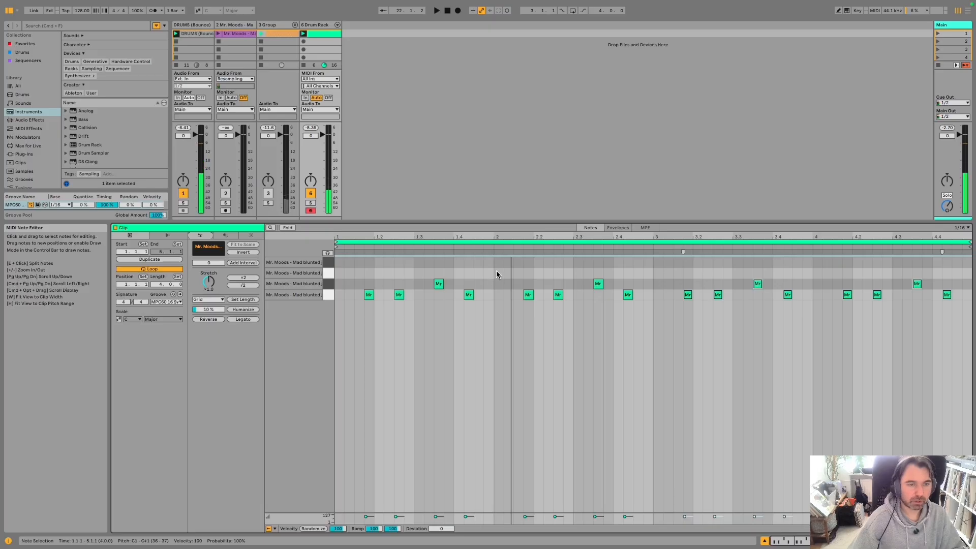
{"action": "double_click", "coordinate": [517, 262]}
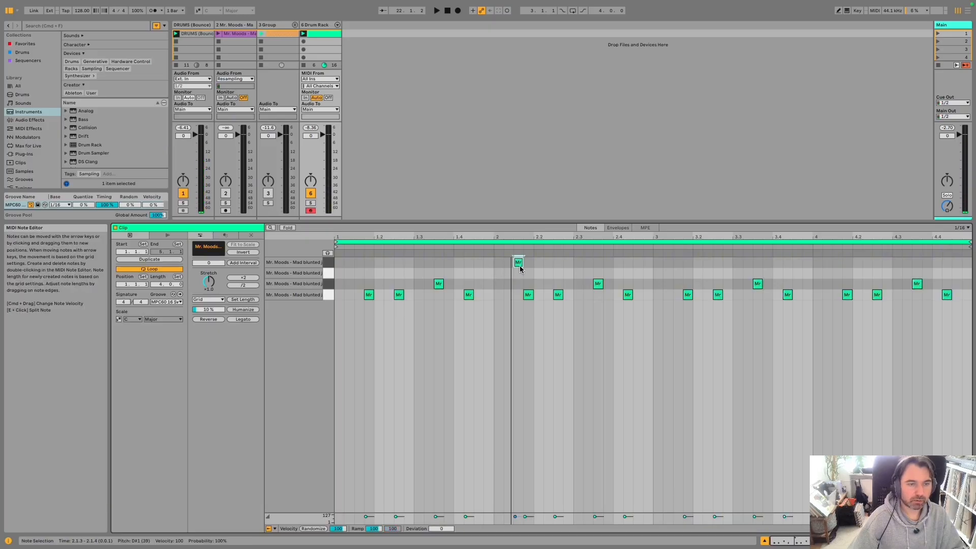
{"action": "left_click_drag", "start_coordinate": [519, 264], "coordinate": [519, 275]}
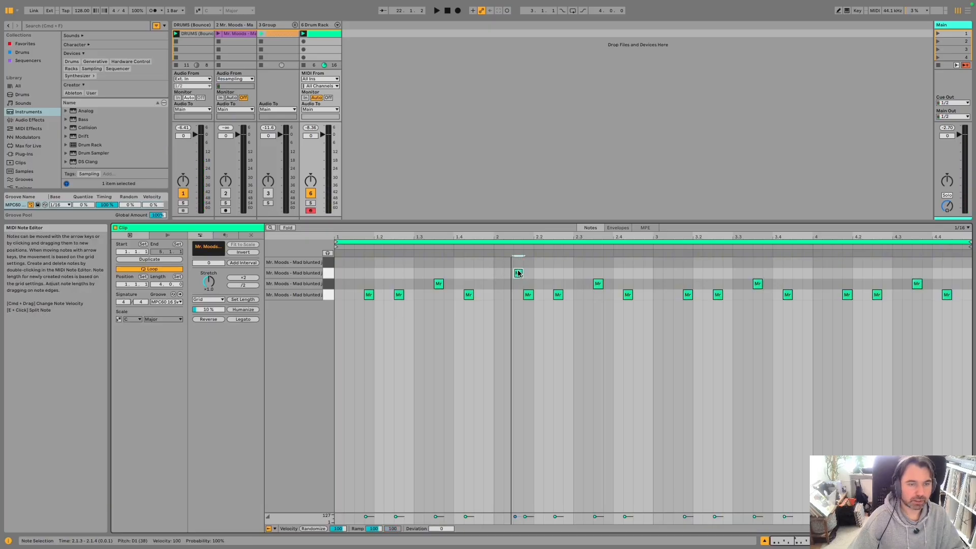
Unmute the D1 pad and trim its sample to a short slice near the end of the track, checking it against the loop.
{"action": "left_click", "coordinate": [329, 26]}
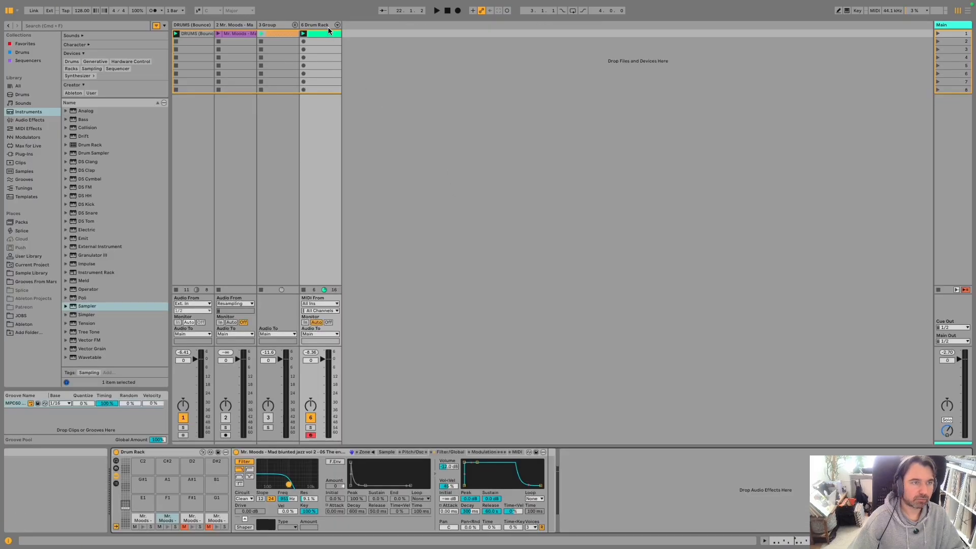
{"action": "left_click", "coordinate": [191, 527]}
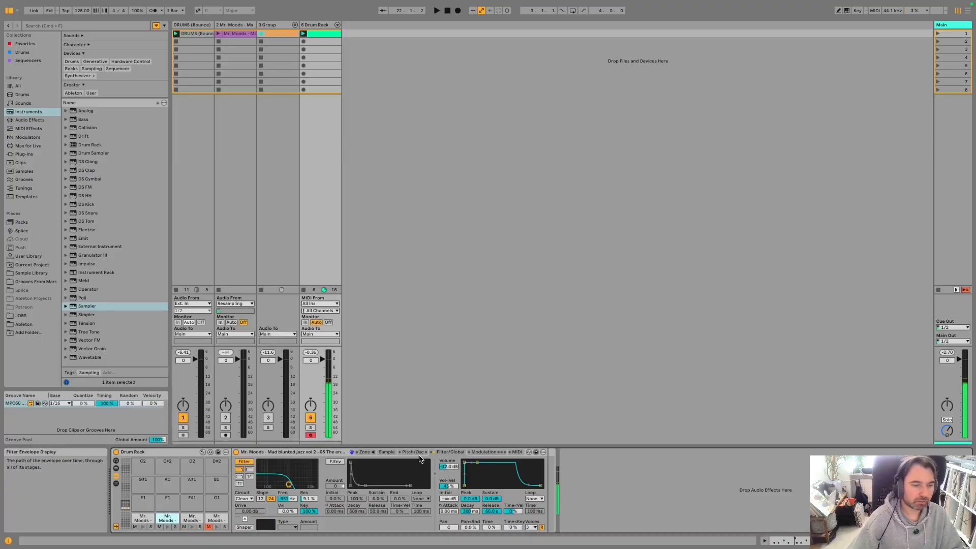
{"action": "left_click", "coordinate": [392, 454]}
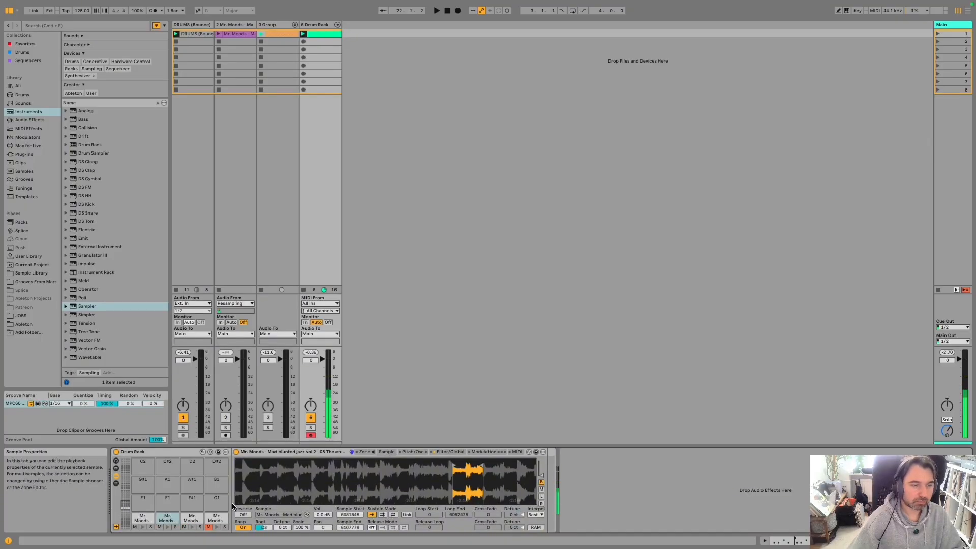
{"action": "left_click", "coordinate": [193, 522]}
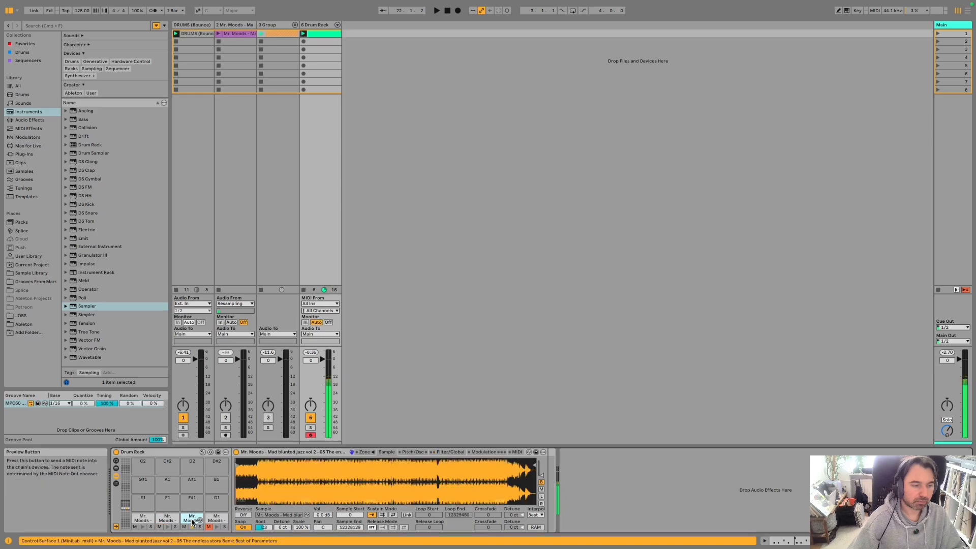
{"action": "key", "text": "space"}
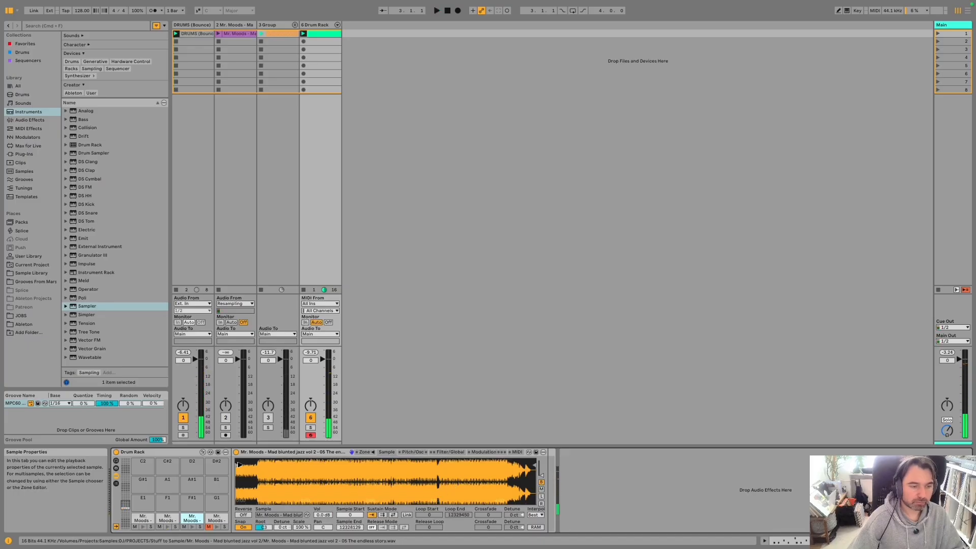
{"action": "left_click_drag", "start_coordinate": [238, 464], "coordinate": [528, 470]}
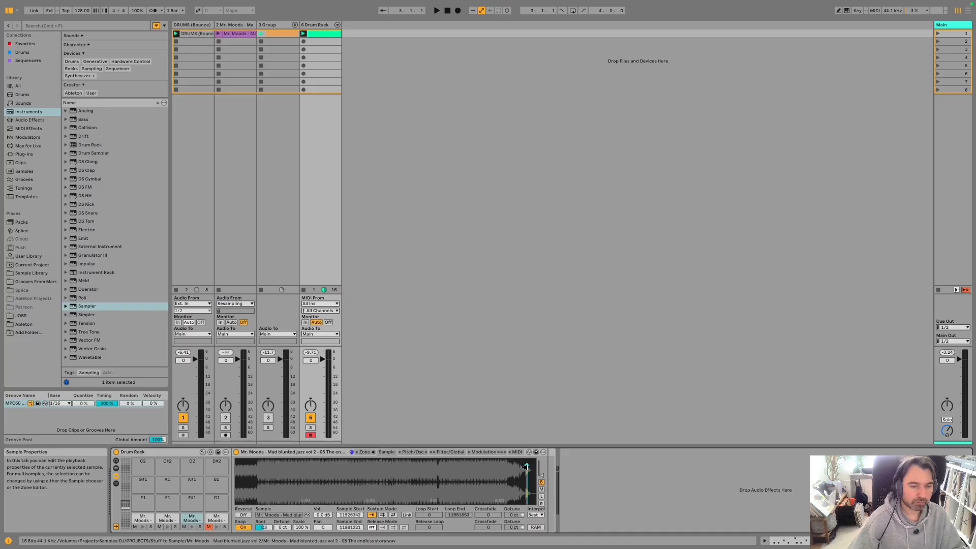
{"action": "key", "text": "space"}
{"action": "left_click_drag", "start_coordinate": [524, 464], "coordinate": [456, 465]}
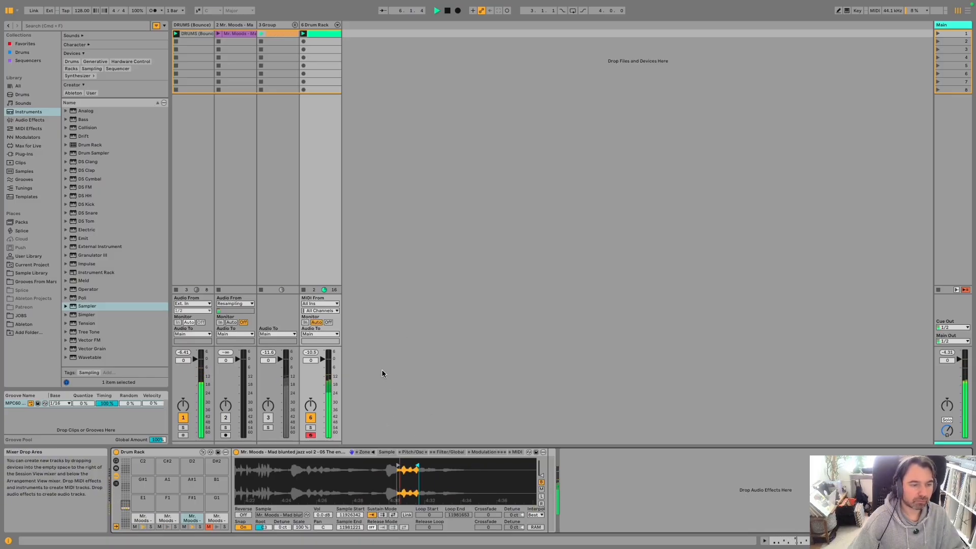
{"action": "left_click_drag", "start_coordinate": [391, 469], "coordinate": [391, 488]}
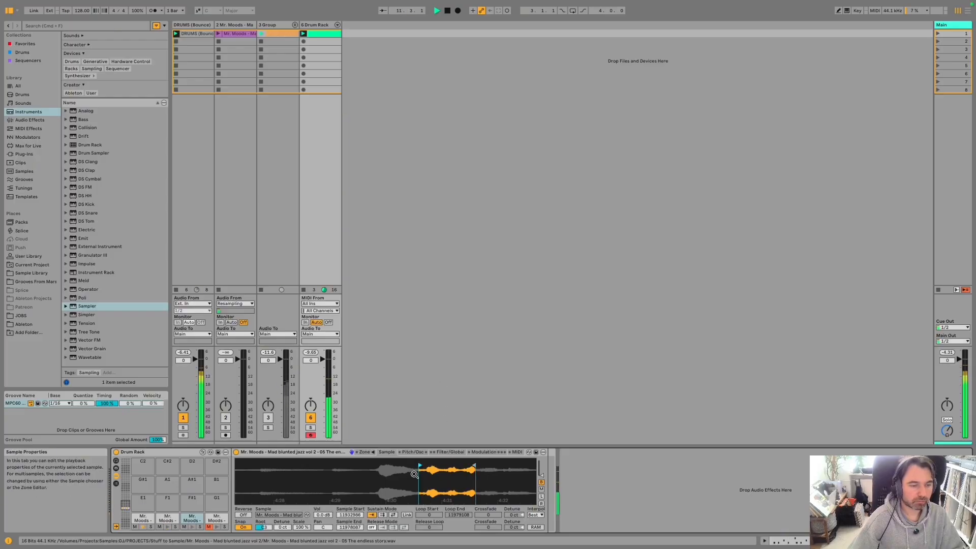
{"action": "left_click", "coordinate": [395, 419]}
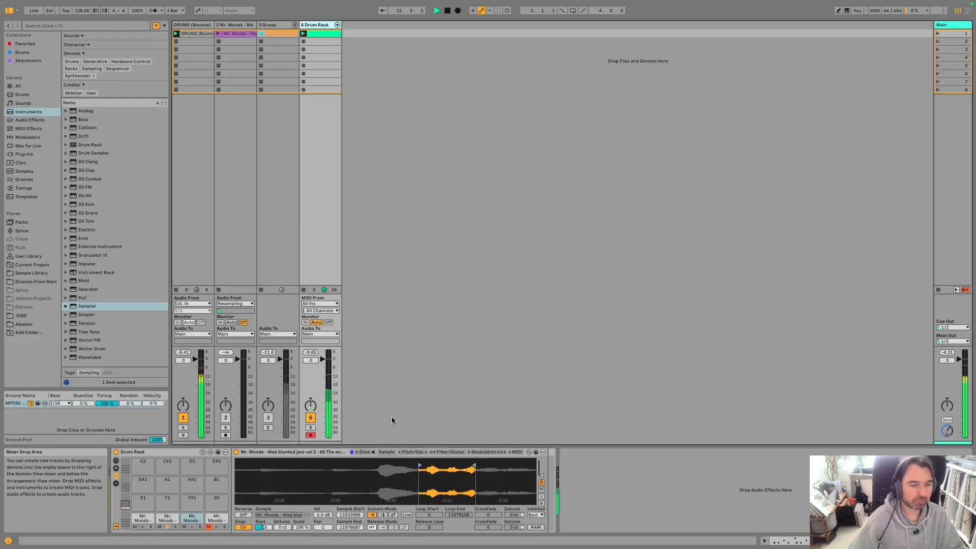
Turn on the D1 pad's Sampler filter and lower its low-pass cutoff frequency.
{"action": "left_click", "coordinate": [450, 451]}
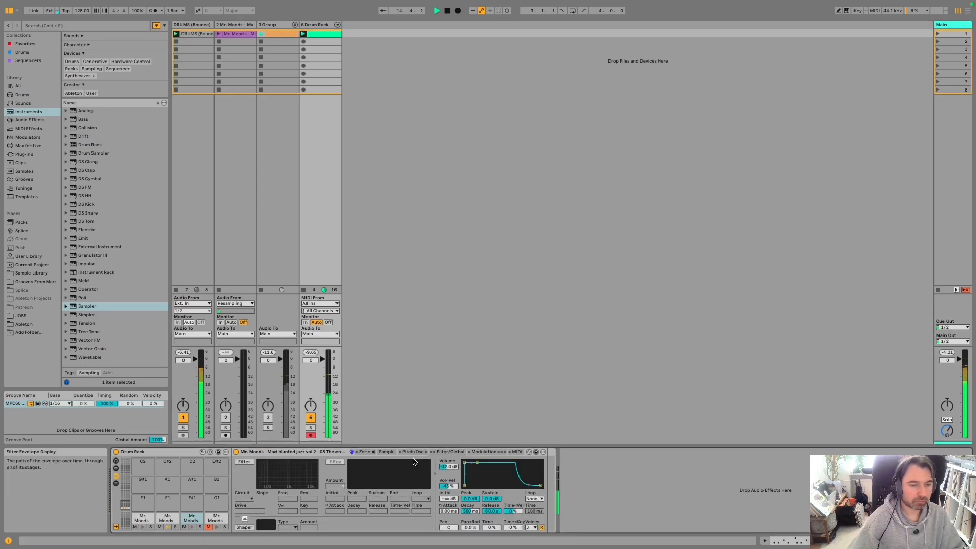
{"action": "left_click", "coordinate": [389, 453]}
{"action": "left_click", "coordinate": [441, 452]}
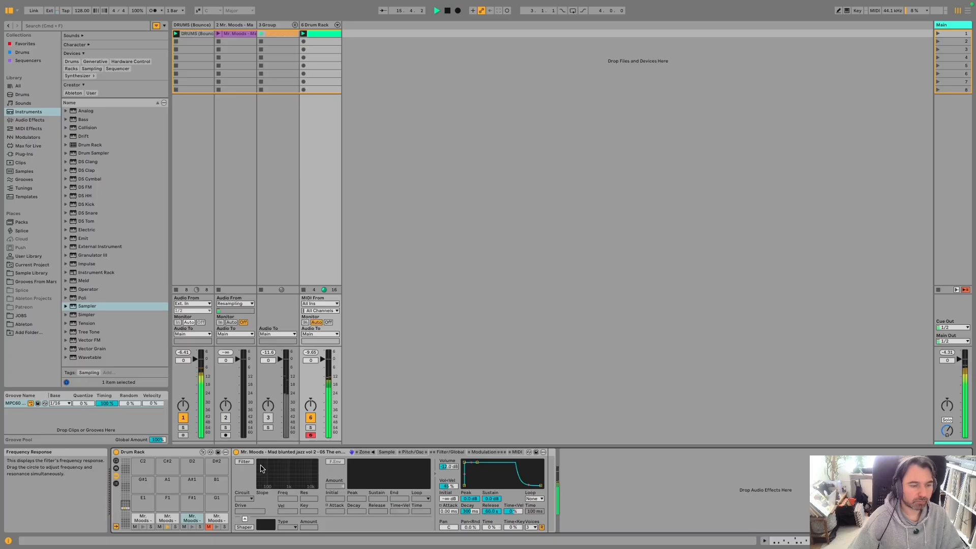
{"action": "left_click", "coordinate": [244, 461]}
{"action": "left_click_drag", "start_coordinate": [312, 486], "coordinate": [279, 479]}
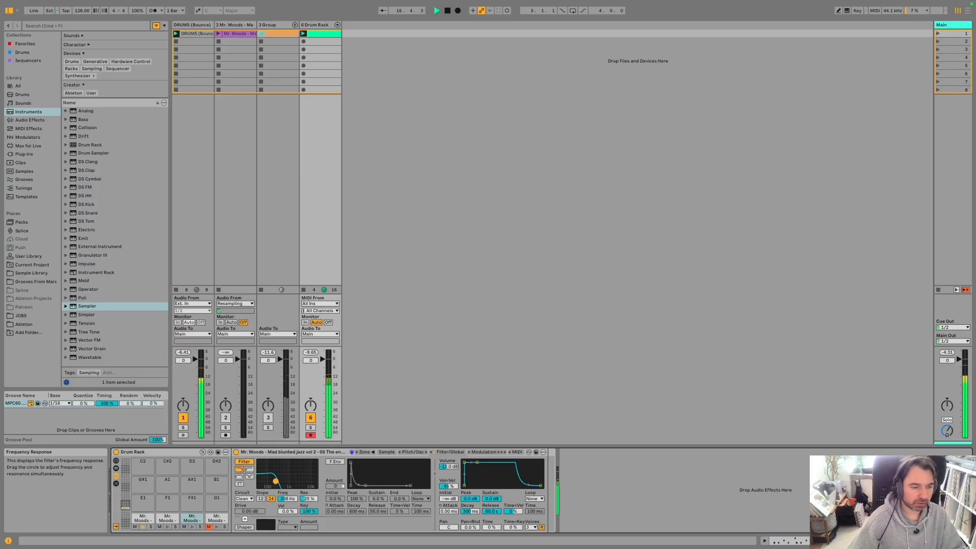
Enable the D1 pad's filter envelope with an amount of 72 and a longer attack, and raise the cutoff to about 1.1 kHz.
{"action": "left_click", "coordinate": [339, 464]}
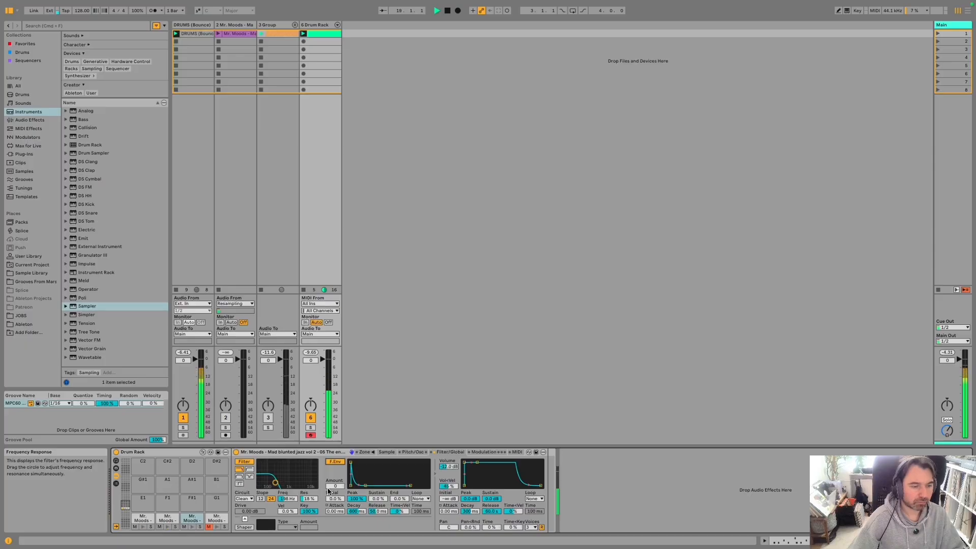
{"action": "left_click_drag", "start_coordinate": [335, 512], "coordinate": [283, 484]}
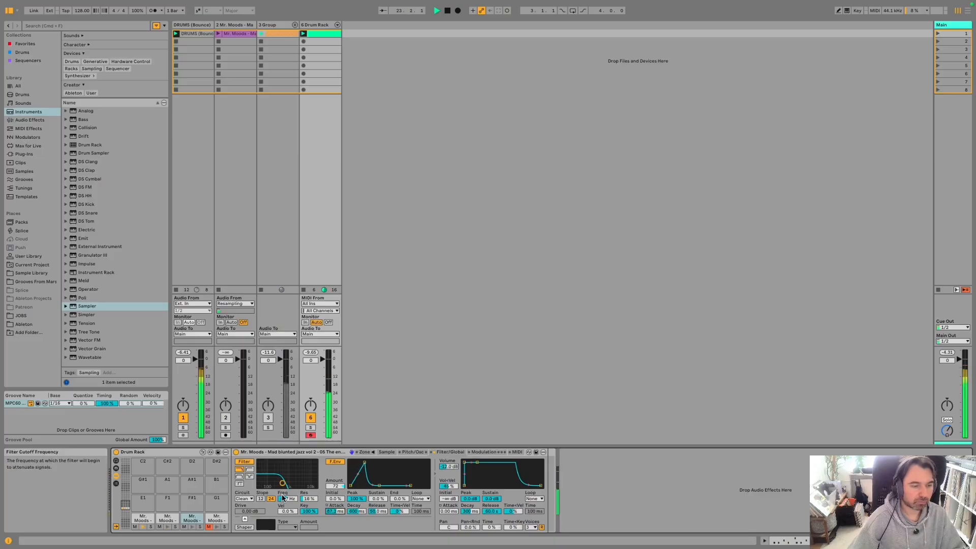
{"action": "left_click_drag", "start_coordinate": [282, 483], "coordinate": [290, 482]}
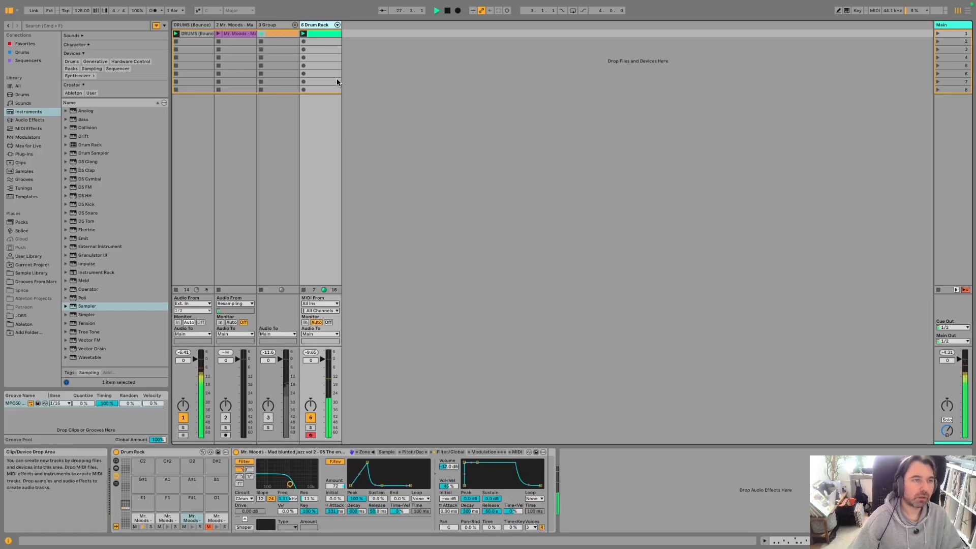
Add a D#1 note at 4.4.3, near the end of the four-bar Drum Rack clip.
{"action": "double_click", "coordinate": [328, 33]}
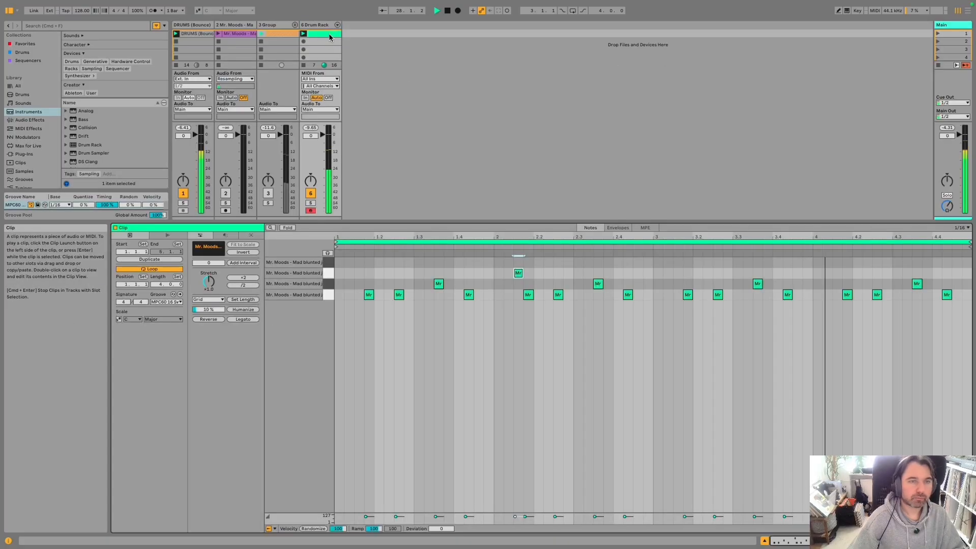
{"action": "double_click", "coordinate": [956, 262]}
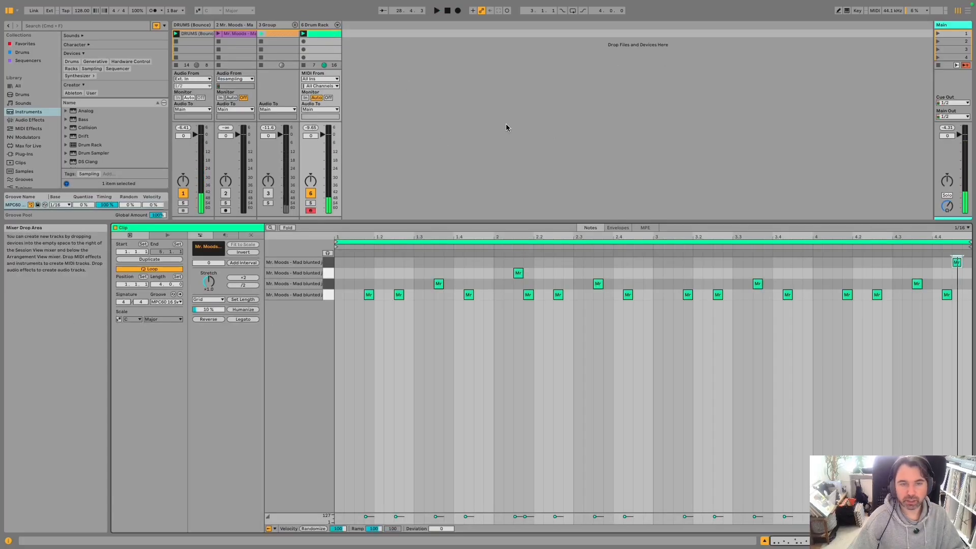
Unmute the D#1 pad and reverse its sample.
{"action": "left_click", "coordinate": [321, 24]}
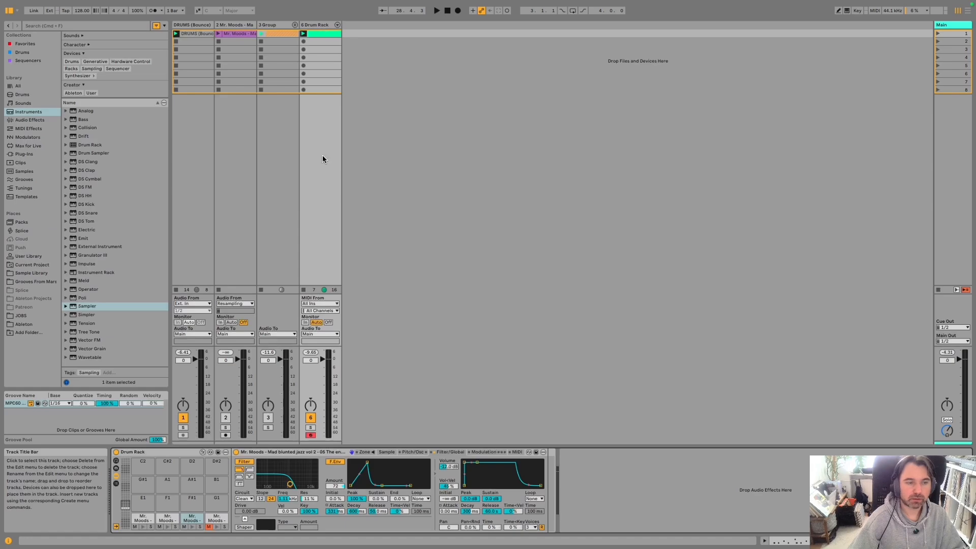
{"action": "left_click", "coordinate": [217, 517]}
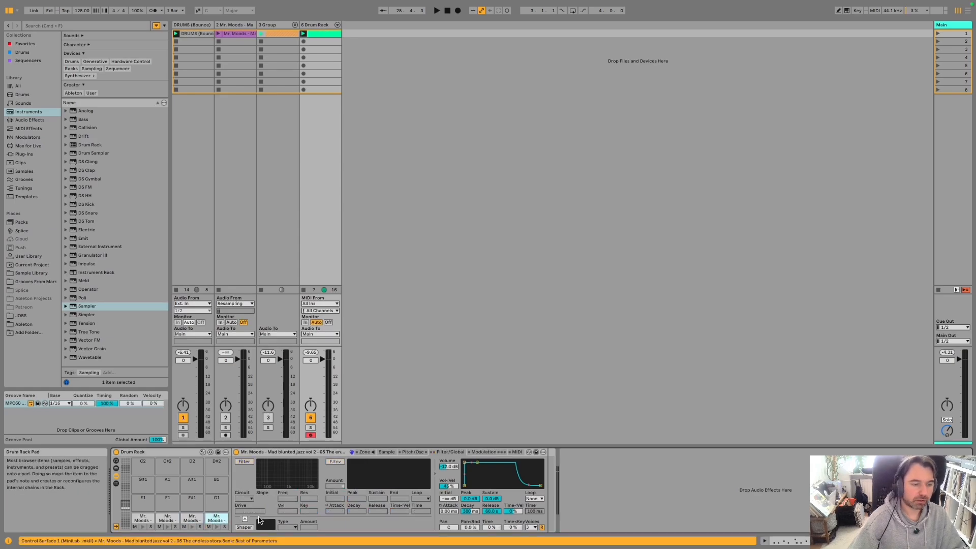
{"action": "left_click", "coordinate": [386, 452]}
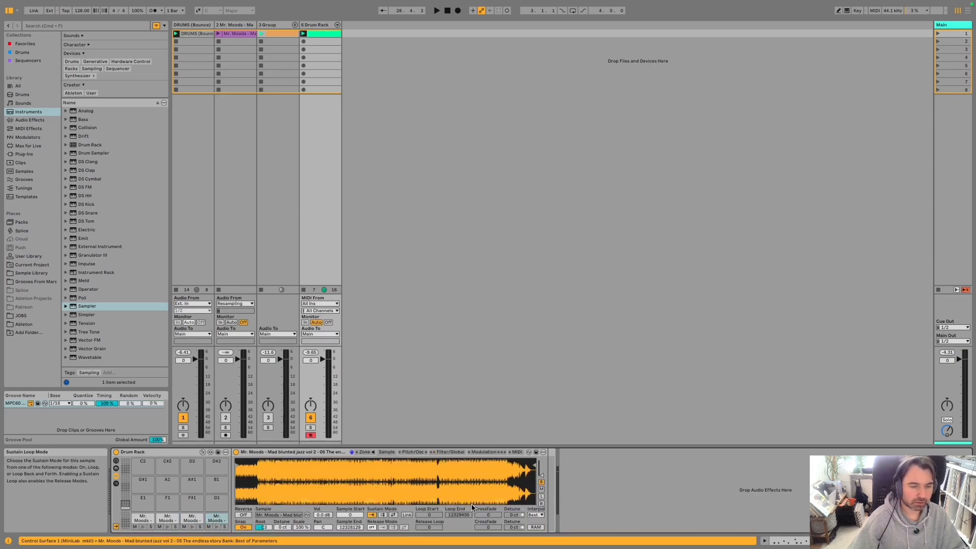
{"action": "left_click", "coordinate": [243, 515]}
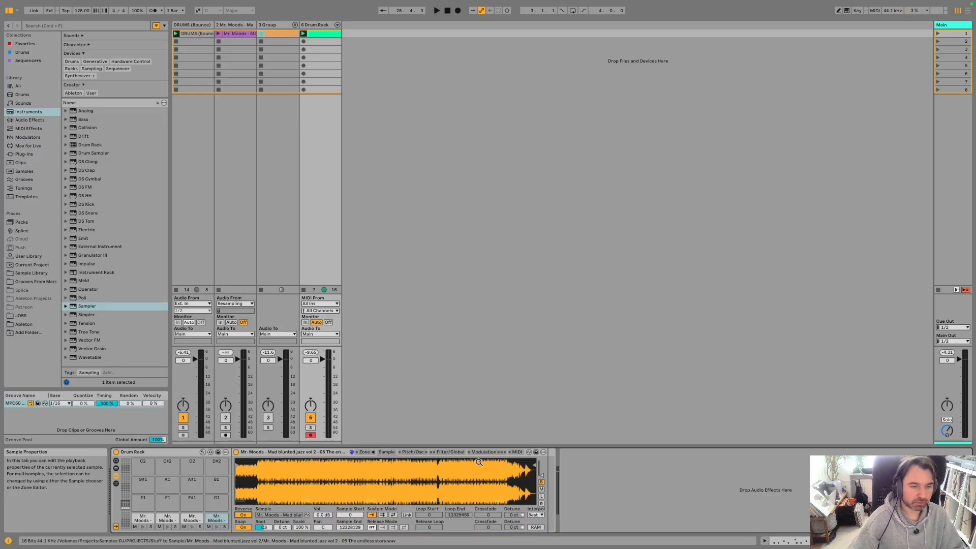
Trim the D#1 pad's sample to a slice starting at 8229370, auditioning the pad between adjustments.
{"action": "left_click_drag", "start_coordinate": [533, 462], "coordinate": [435, 461]}
{"action": "left_click_drag", "start_coordinate": [238, 464], "coordinate": [440, 463]}
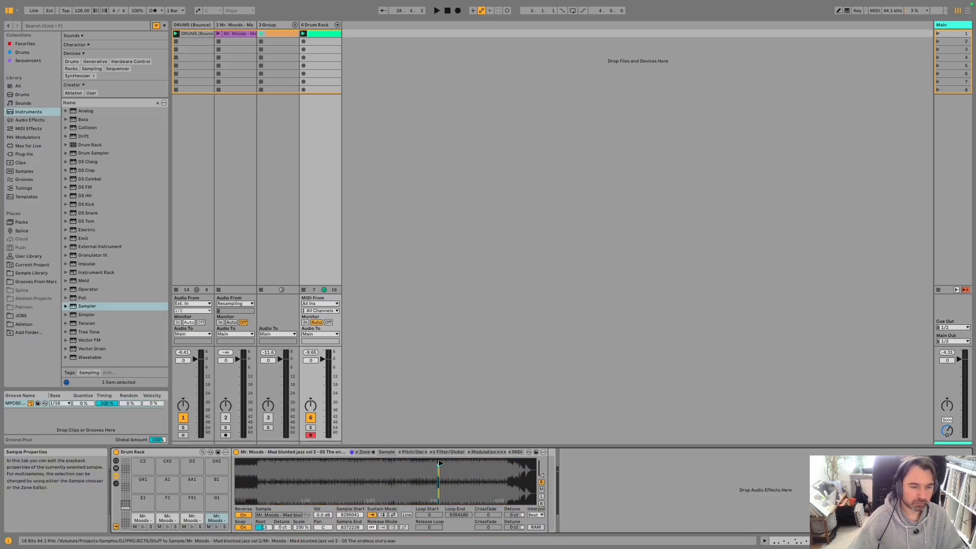
{"action": "left_click", "coordinate": [215, 524]}
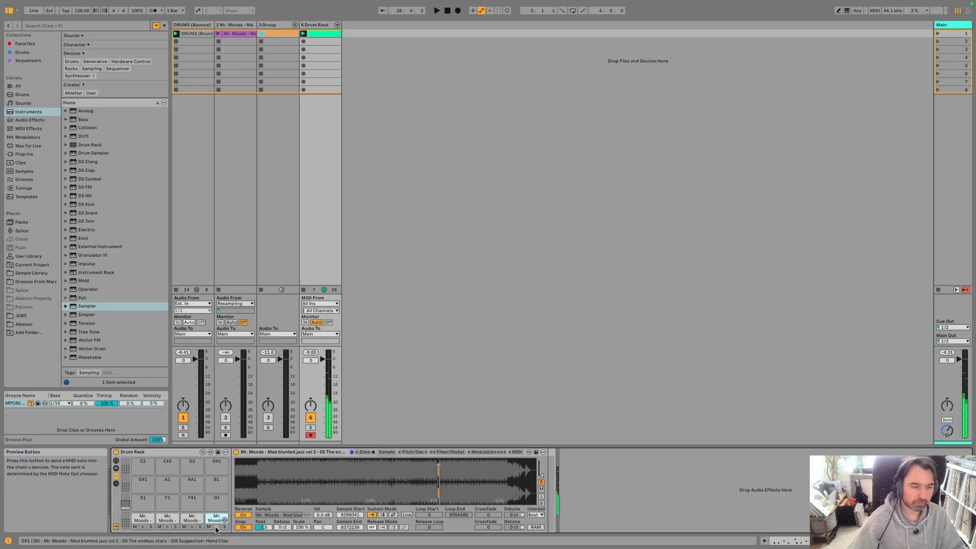
{"action": "mouse_move", "coordinate": [441, 467]}
{"action": "left_mouse_down"}
{"action": "mouse_move", "coordinate": [443, 480]}
{"action": "mouse_move", "coordinate": [458, 468]}
{"action": "mouse_move", "coordinate": [370, 466]}
{"action": "mouse_move", "coordinate": [394, 465]}
{"action": "left_mouse_up"}
{"action": "left_click", "coordinate": [217, 527]}
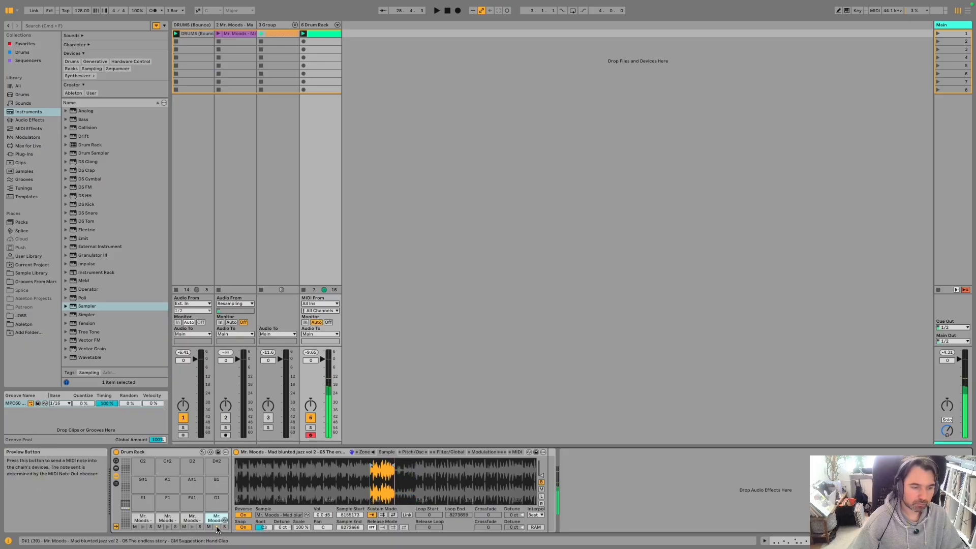
{"action": "left_click_drag", "start_coordinate": [372, 465], "coordinate": [385, 464]}
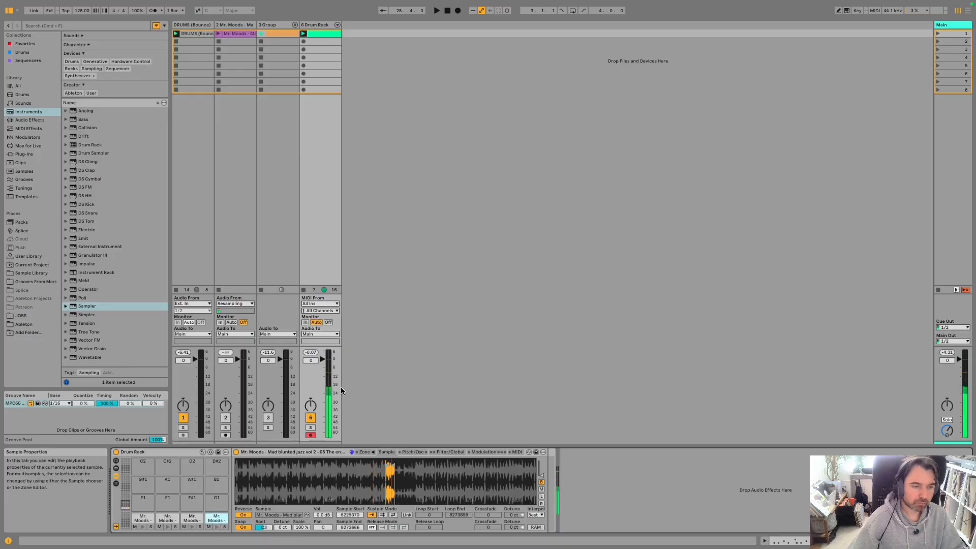
Shorten the D#1 pad's slice while the loop plays, pulling in the sample end and moving the sample start to 8259802.
{"action": "key", "text": "space"}
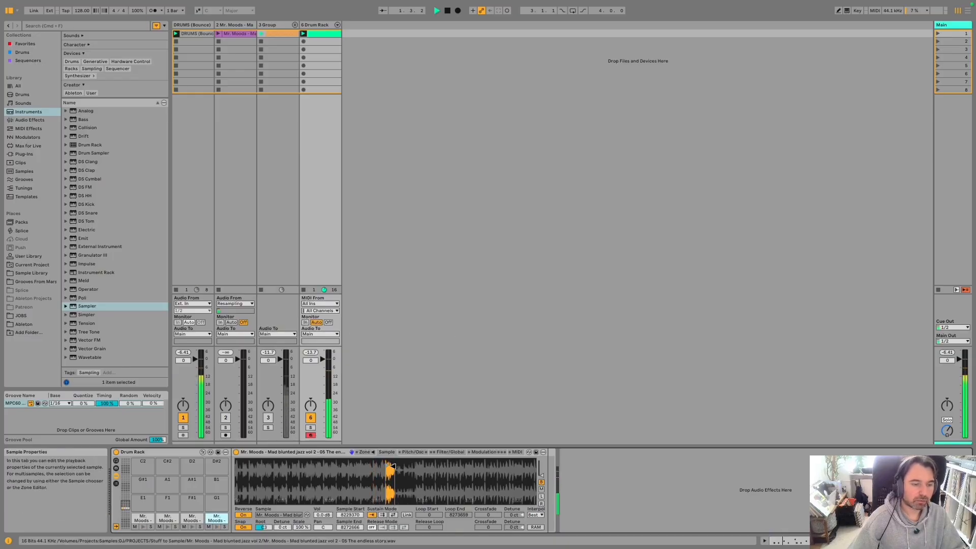
{"action": "left_click_drag", "start_coordinate": [373, 471], "coordinate": [373, 500]}
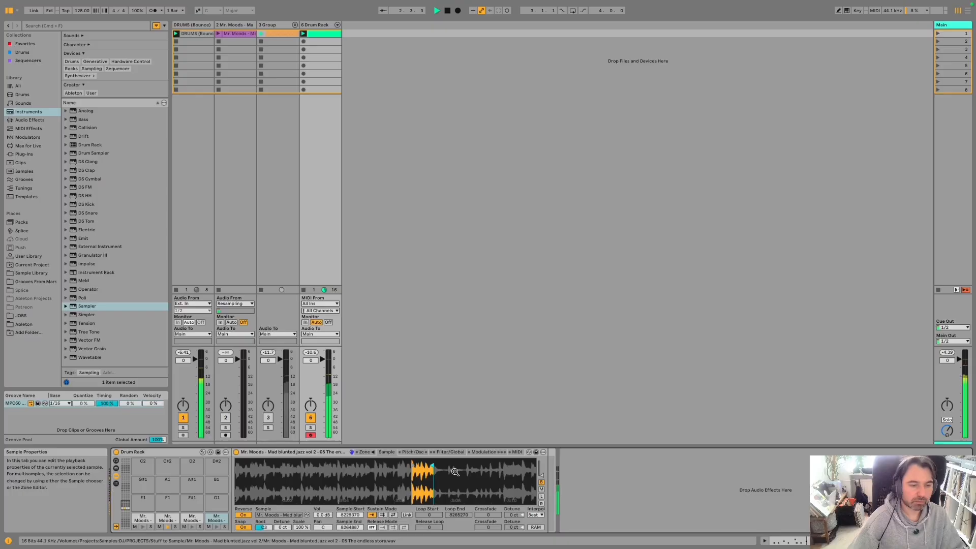
{"action": "left_click_drag", "start_coordinate": [423, 467], "coordinate": [423, 492]}
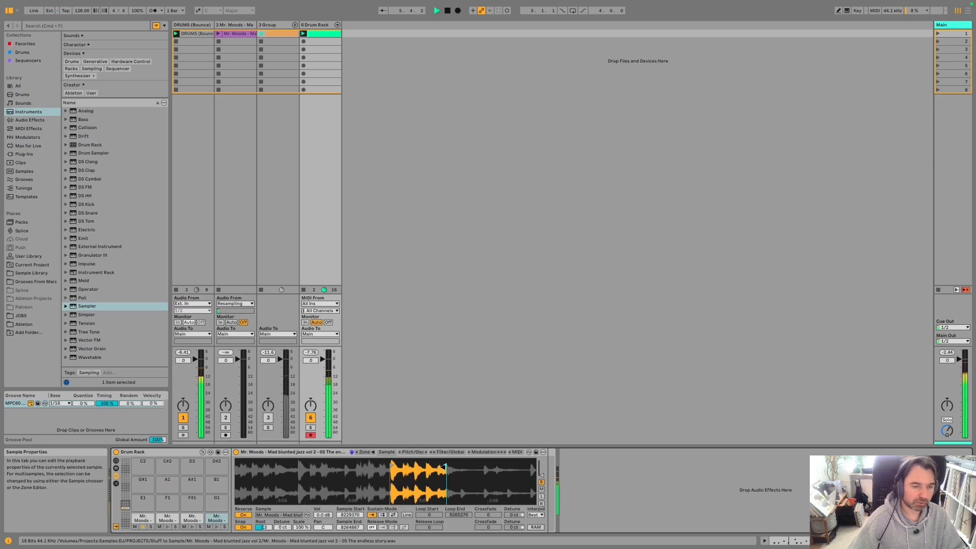
{"action": "left_click_drag", "start_coordinate": [392, 464], "coordinate": [431, 463]}
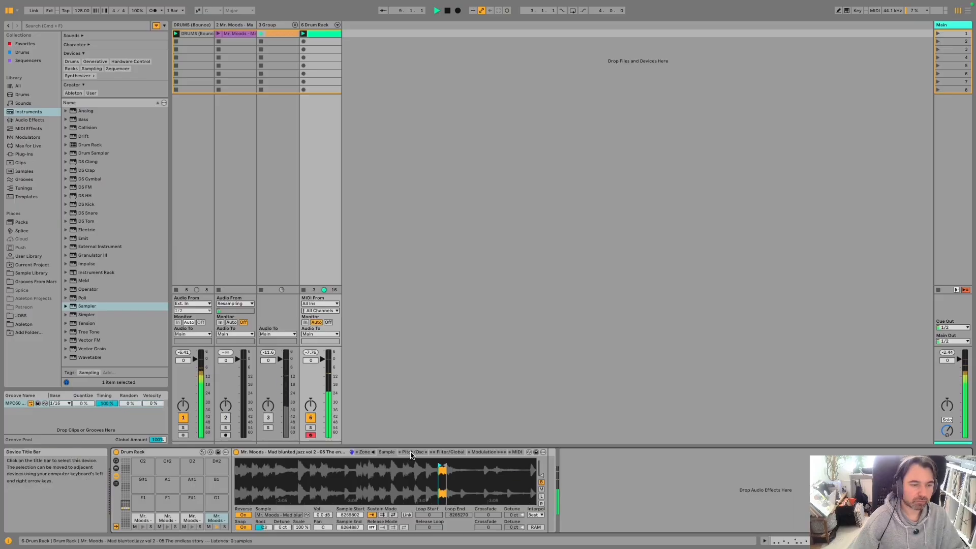
Add three more D#1 notes to the Drum Rack clip, at 2.3.4, 2.4.4 and 3.1.2.
{"action": "key", "text": "shift+Tab"}
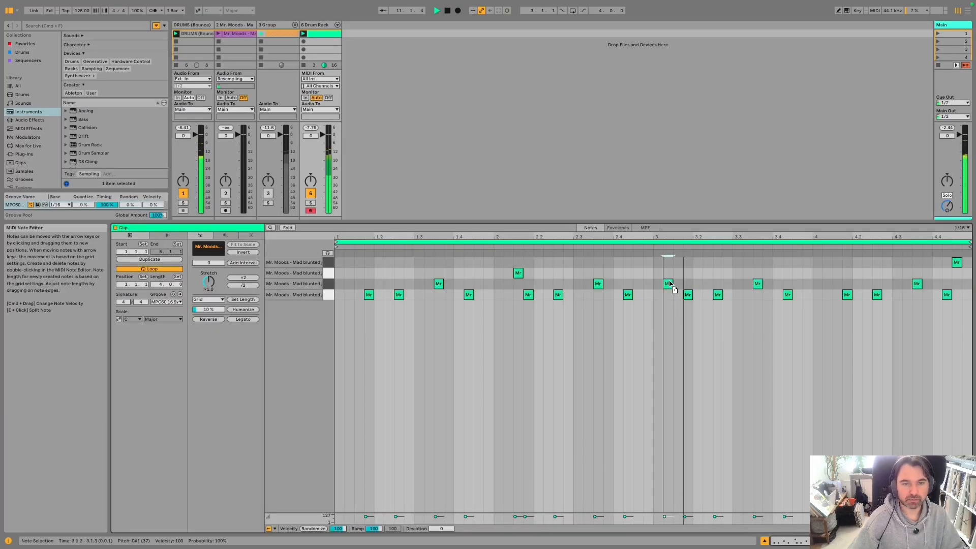
{"action": "double_click", "coordinate": [648, 273]}
{"action": "left_click_drag", "start_coordinate": [648, 273], "coordinate": [649, 262]}
{"action": "double_click", "coordinate": [667, 262]}
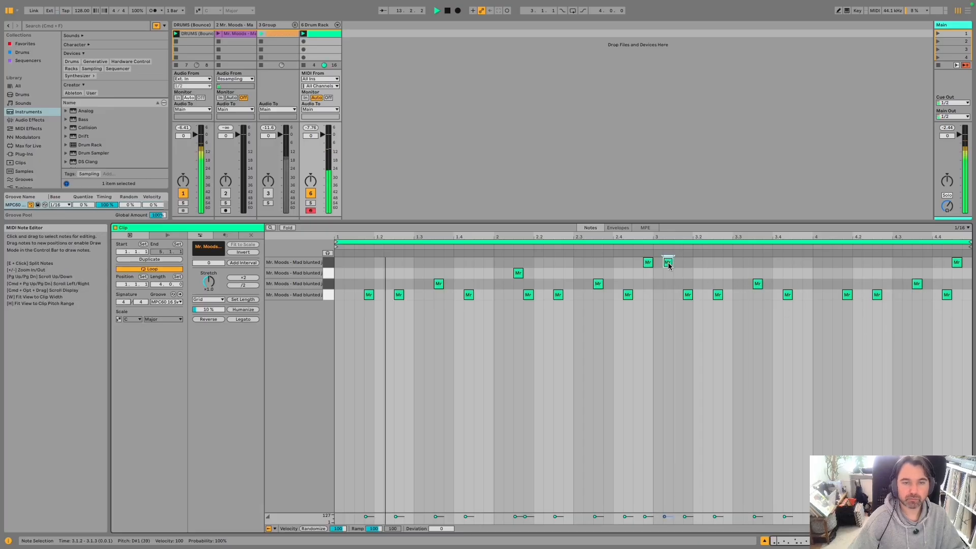
{"action": "double_click", "coordinate": [618, 262]}
{"action": "left_click_drag", "start_coordinate": [618, 263], "coordinate": [608, 262]}
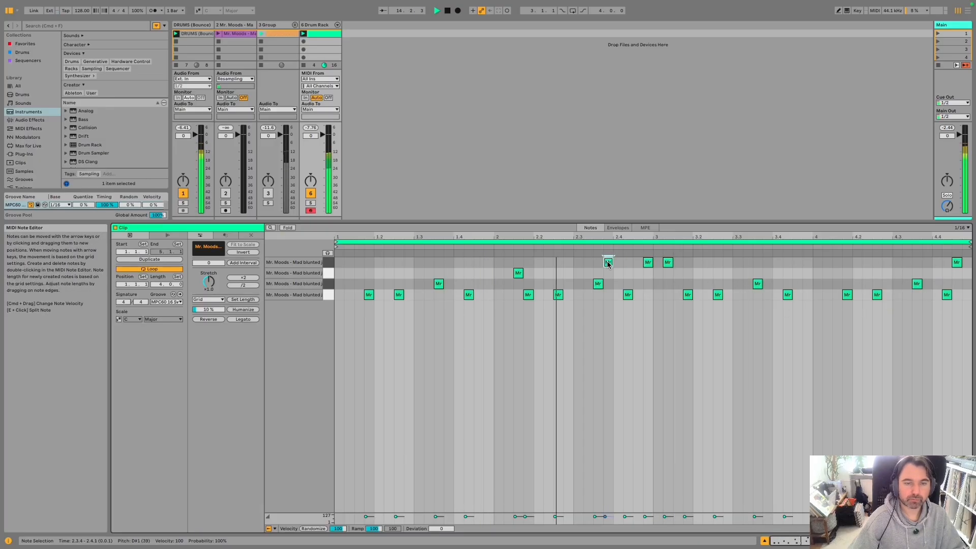
Delete the D#1 notes at 2.3.4 and 3.1.2 and move the D#1 note between them to 2.4.3.
{"action": "double_click", "coordinate": [607, 262]}
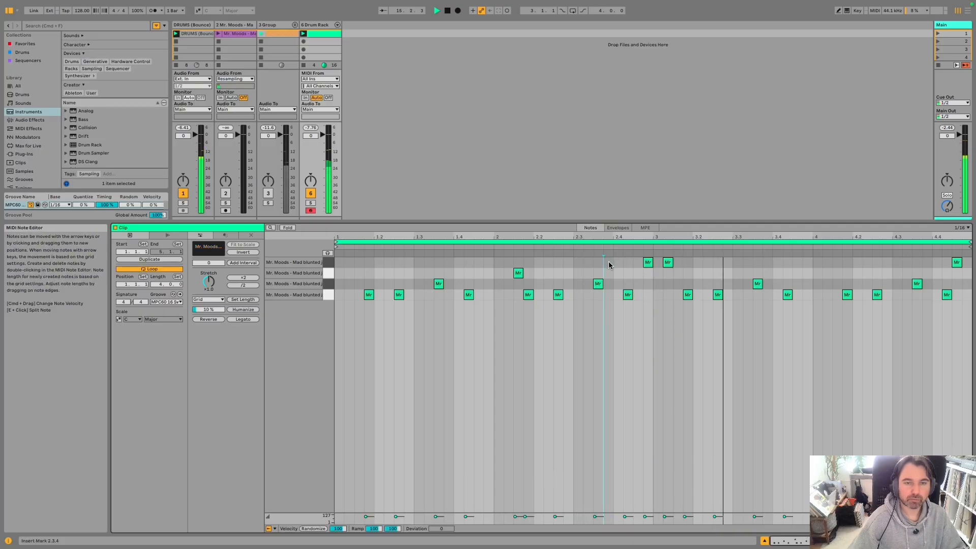
{"action": "left_click", "coordinate": [648, 262]}
{"action": "double_click", "coordinate": [668, 262]}
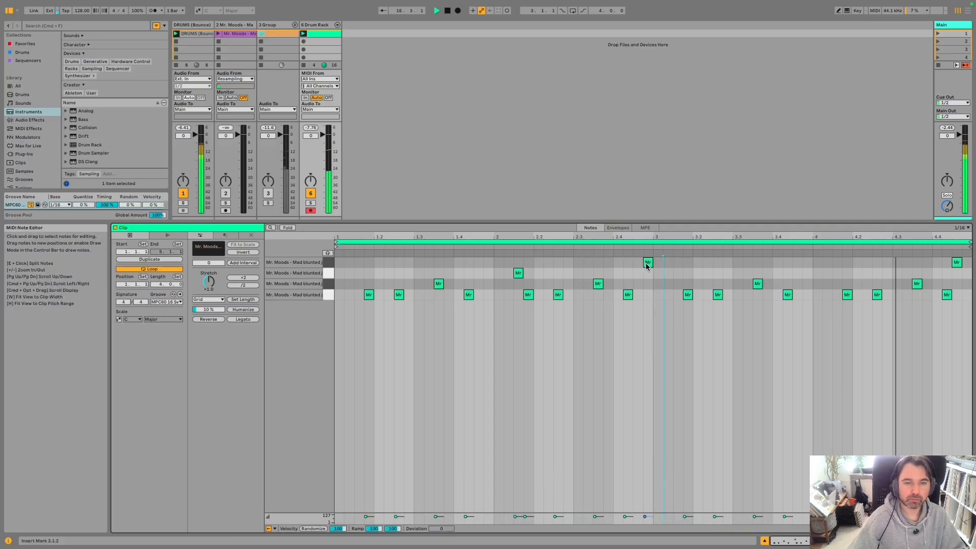
{"action": "left_click_drag", "start_coordinate": [651, 263], "coordinate": [634, 265]}
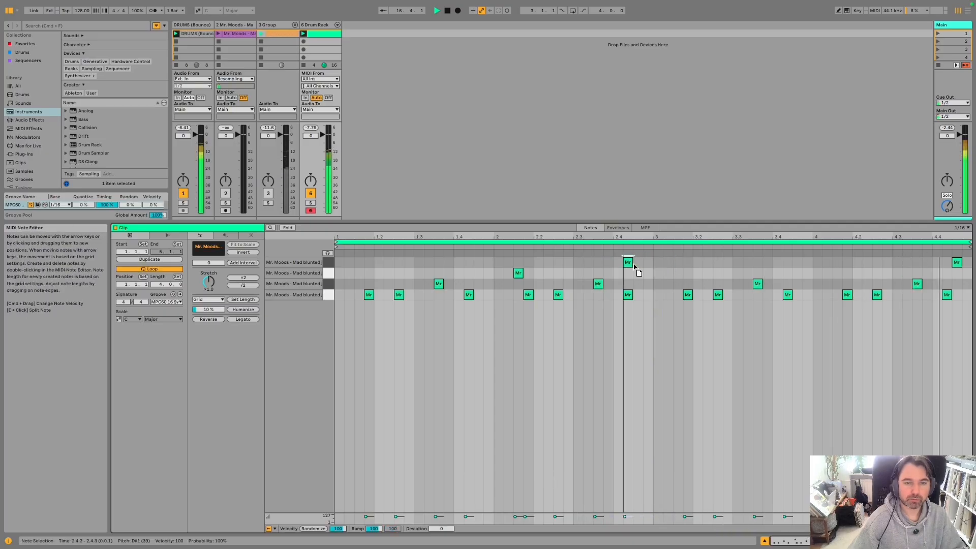
Check the Drum Rack's devices, then play the loop with the revised note pattern in view.
{"action": "left_click", "coordinate": [320, 25]}
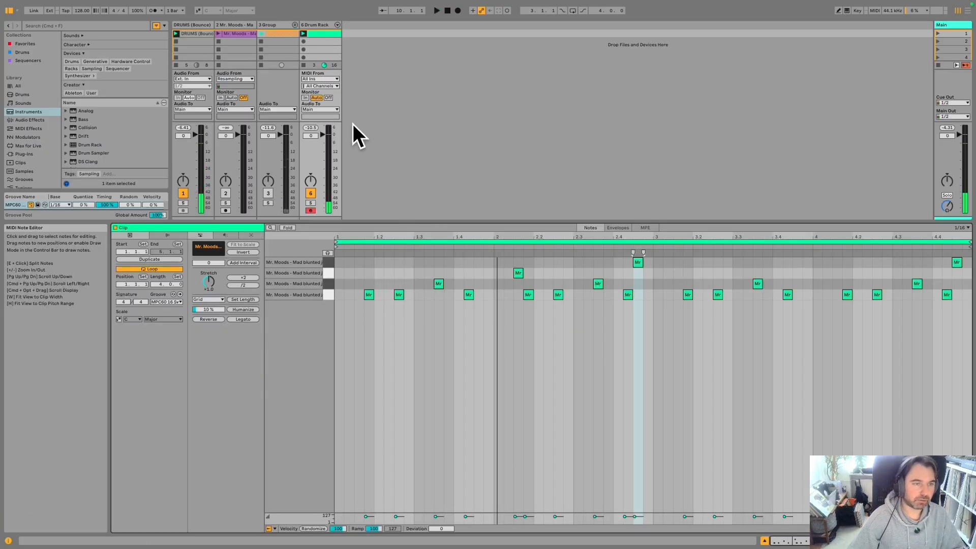
{"action": "left_click", "coordinate": [322, 25]}
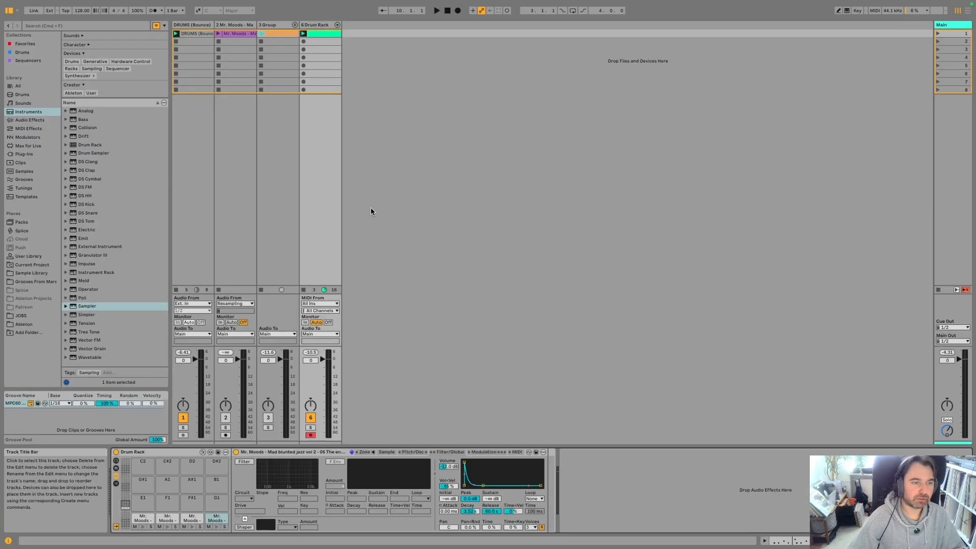
{"action": "double_click", "coordinate": [322, 35]}
{"action": "key", "text": "space"}
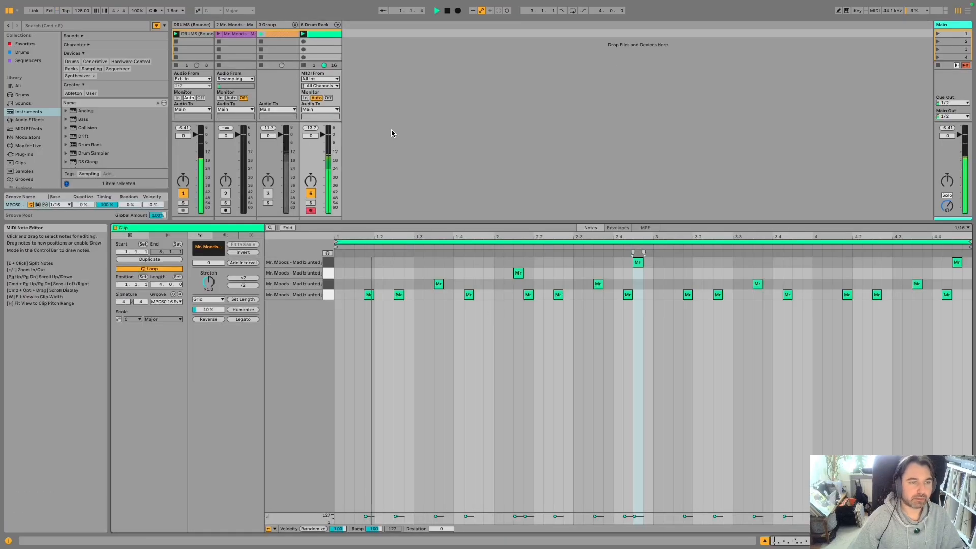
{"action": "left_click", "coordinate": [324, 25]}
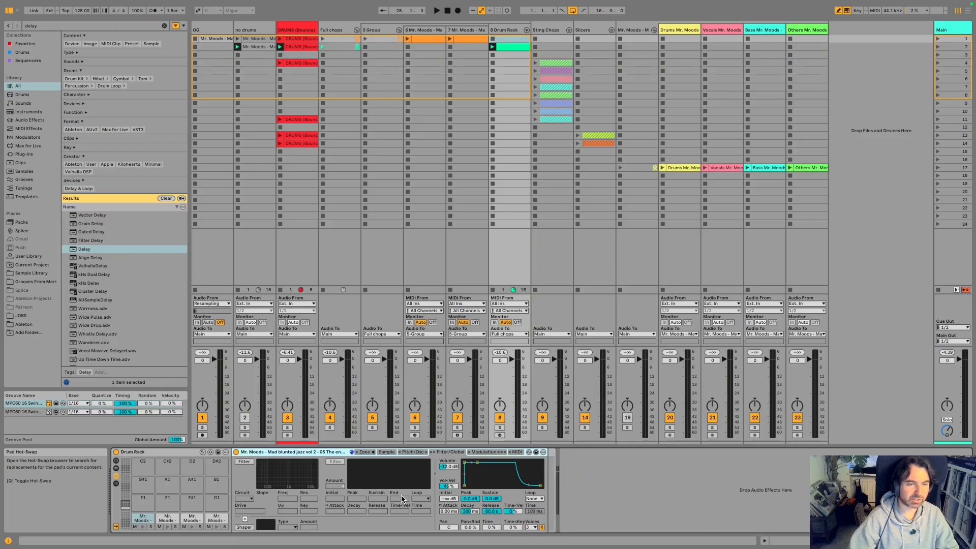
Add a Delay to the C1 pad's chain during playback, with 20% feedback and 26% dry/wet.
{"action": "key", "text": "space"}
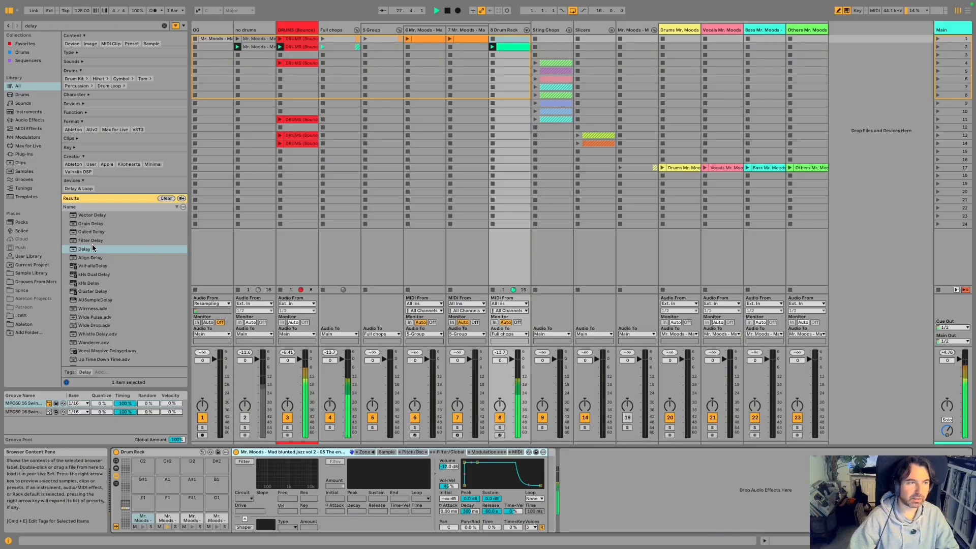
{"action": "left_click_drag", "start_coordinate": [537, 490], "coordinate": [551, 489]}
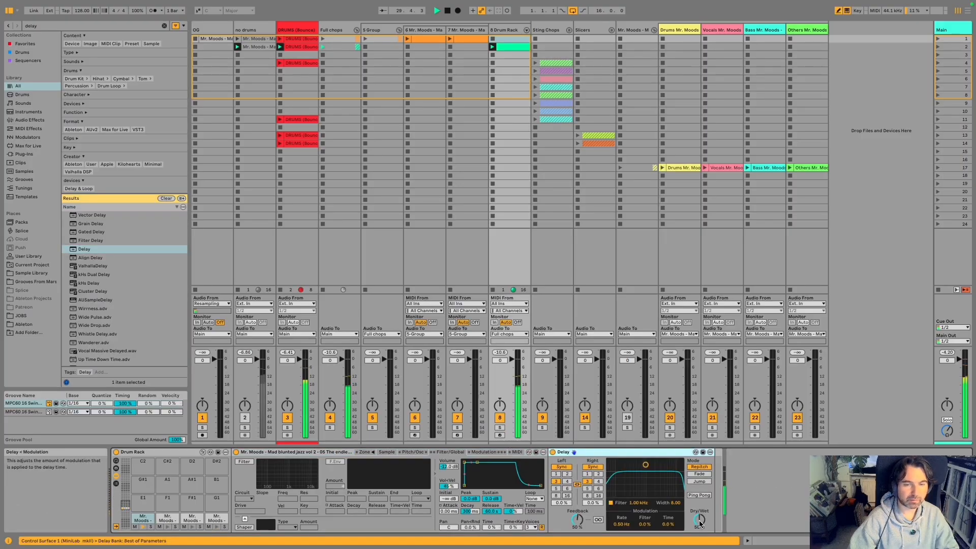
{"action": "left_click_drag", "start_coordinate": [699, 518], "coordinate": [699, 532]}
{"action": "left_click_drag", "start_coordinate": [577, 520], "coordinate": [577, 523]}
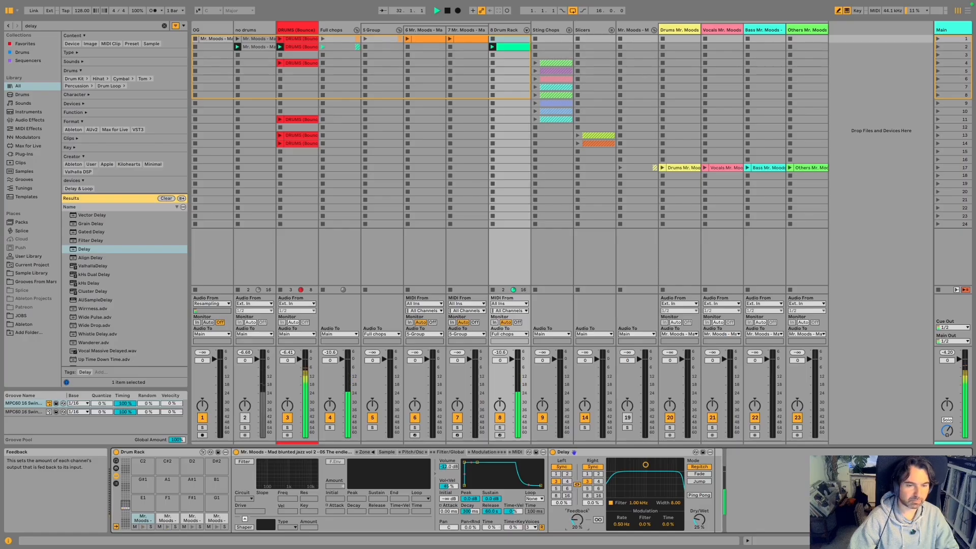
{"action": "left_click_drag", "start_coordinate": [699, 519], "coordinate": [699, 517]}
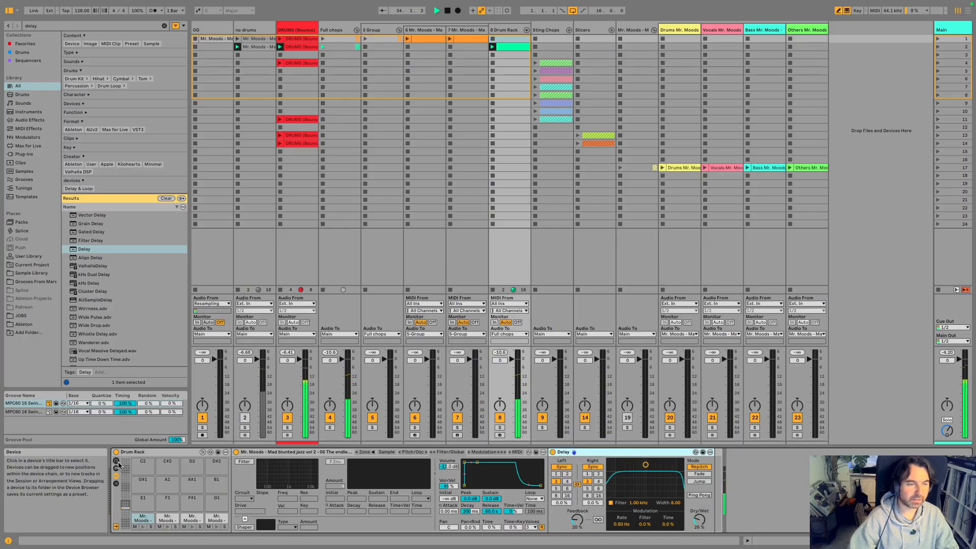
Add a Delay to the D1 pad's chain, with 71% feedback and 40% dry/wet.
{"action": "left_click", "coordinate": [186, 519]}
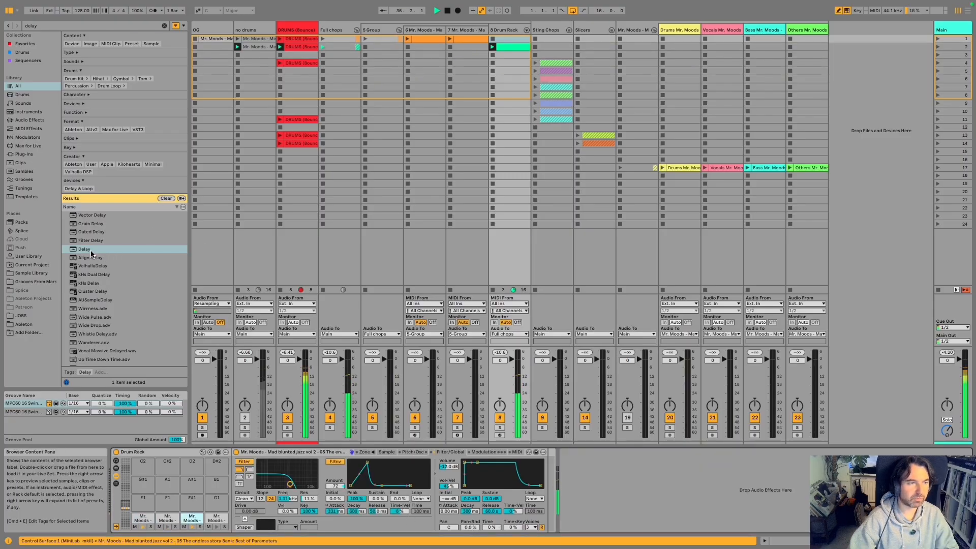
{"action": "left_click_drag", "start_coordinate": [92, 254], "coordinate": [549, 486]}
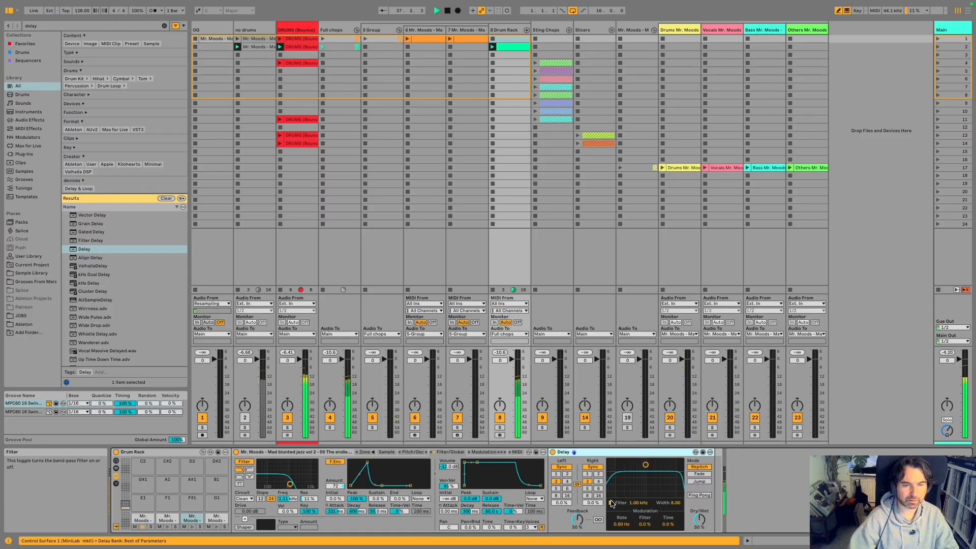
{"action": "left_click_drag", "start_coordinate": [577, 518], "coordinate": [577, 509]}
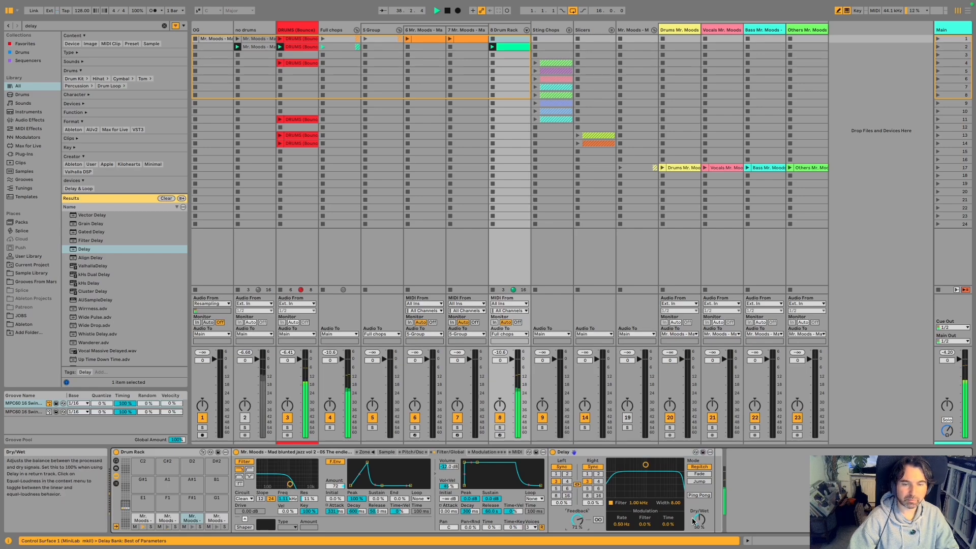
{"action": "left_click_drag", "start_coordinate": [699, 520], "coordinate": [699, 523]}
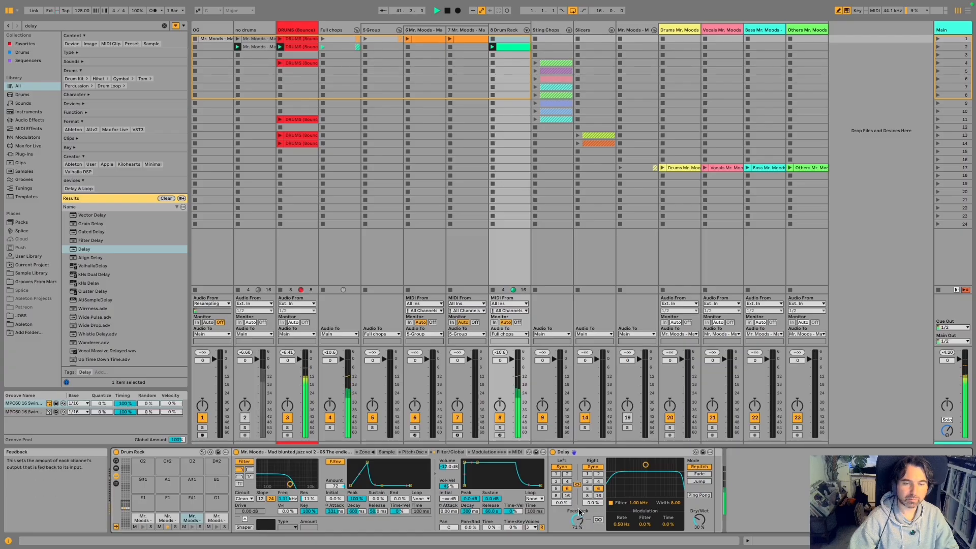
{"action": "left_click_drag", "start_coordinate": [699, 520], "coordinate": [699, 517]}
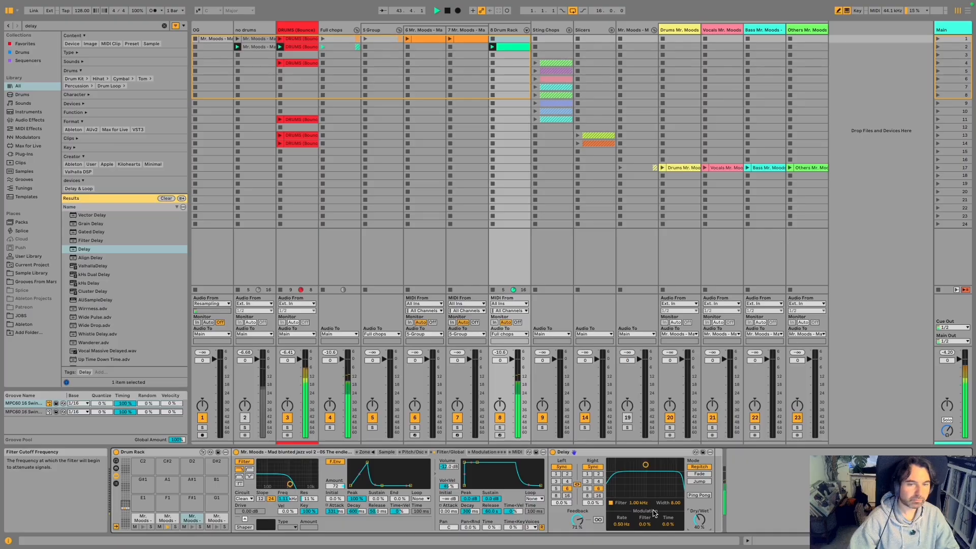
Find the LFO modulator in the browser and place it in the D1 pad's chain between the Sampler and the Delay.
{"action": "key", "text": "super+f"}
{"action": "type", "text": "lfo"}
{"action": "key", "text": "Down"}
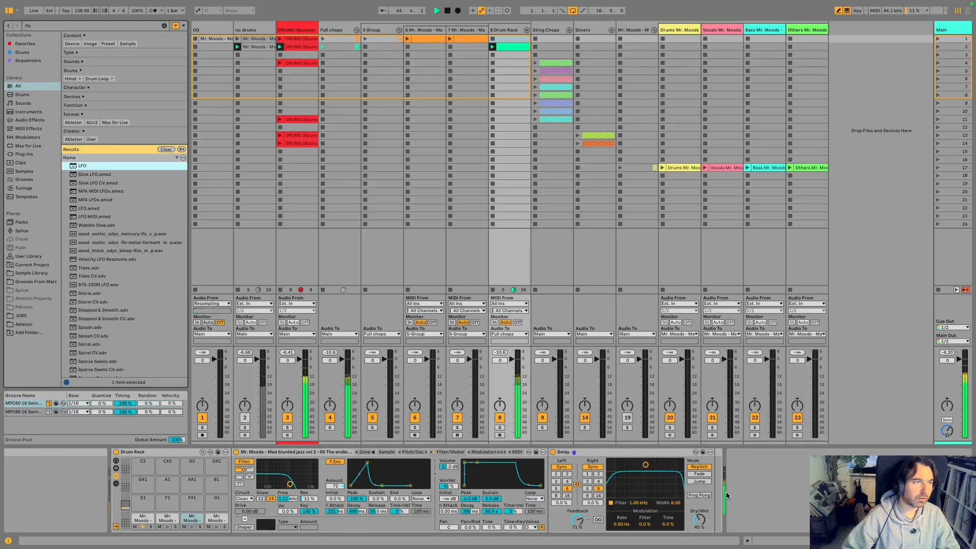
{"action": "key", "text": "Return"}
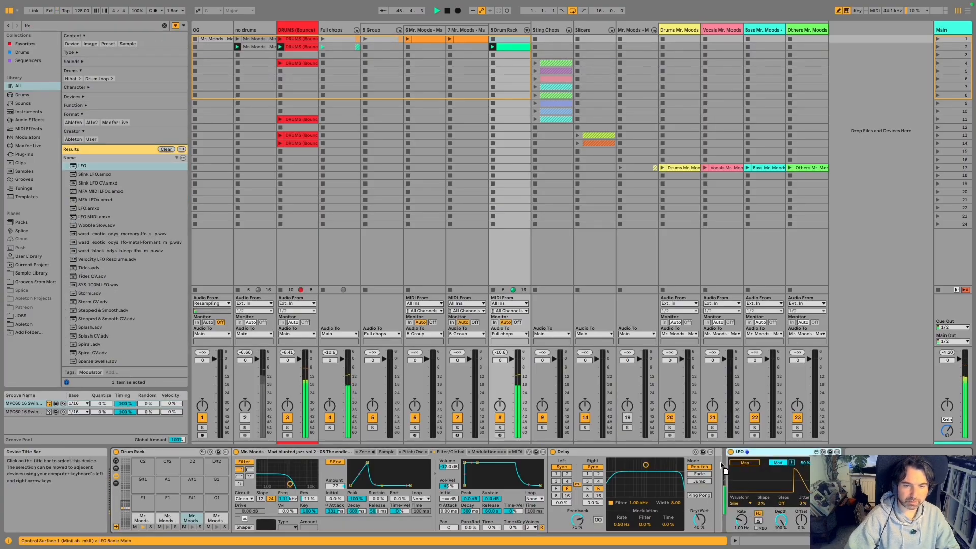
{"action": "left_click_drag", "start_coordinate": [738, 455], "coordinate": [539, 496]}
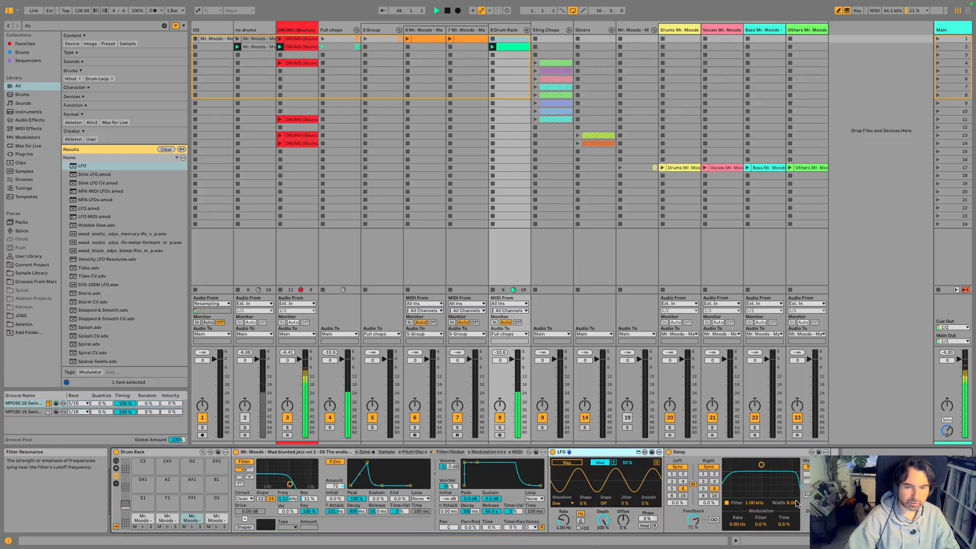
Sync the LFO to tempo, slow its rate, set its phase to 50% and map it to the D1 Sampler's filter frequency.
{"action": "left_click", "coordinate": [581, 521]}
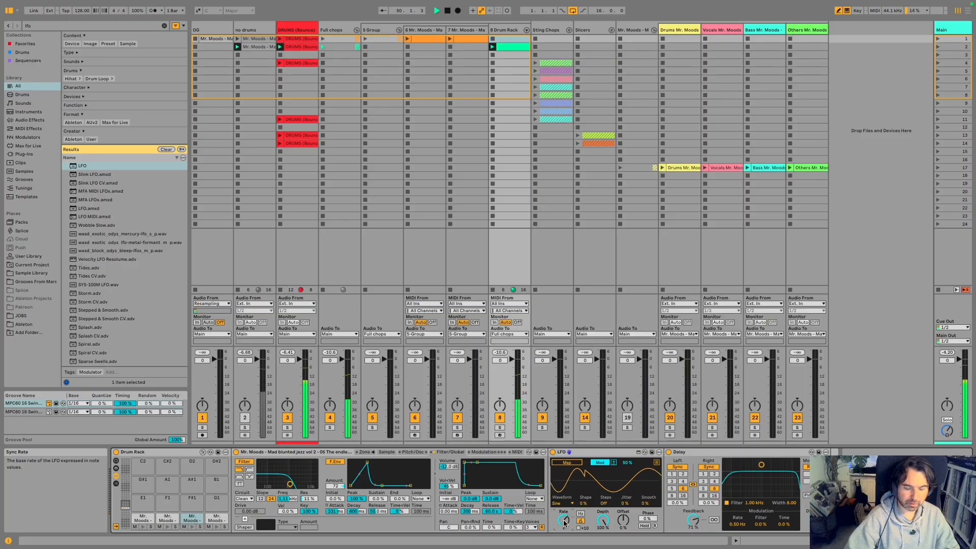
{"action": "left_click_drag", "start_coordinate": [563, 523], "coordinate": [564, 501]}
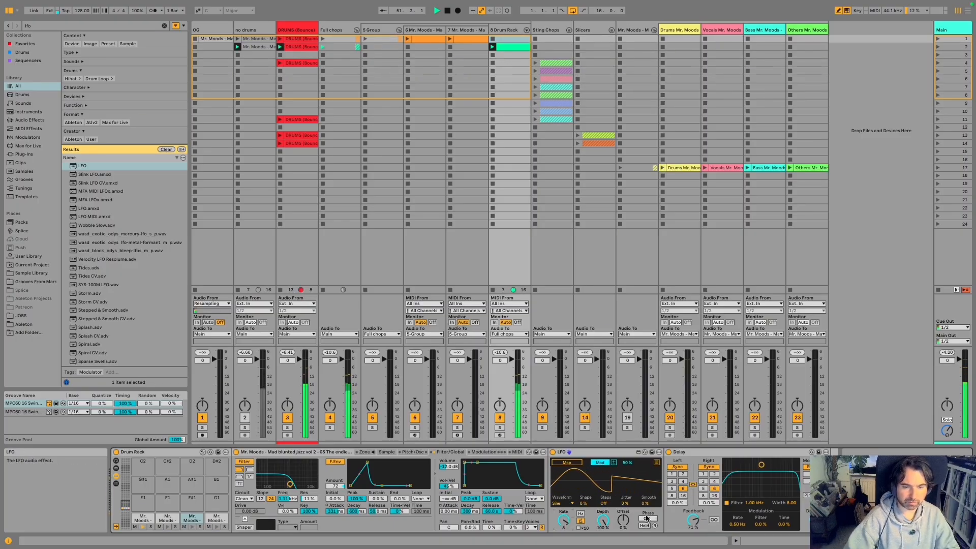
{"action": "left_click_drag", "start_coordinate": [646, 518], "coordinate": [647, 493]}
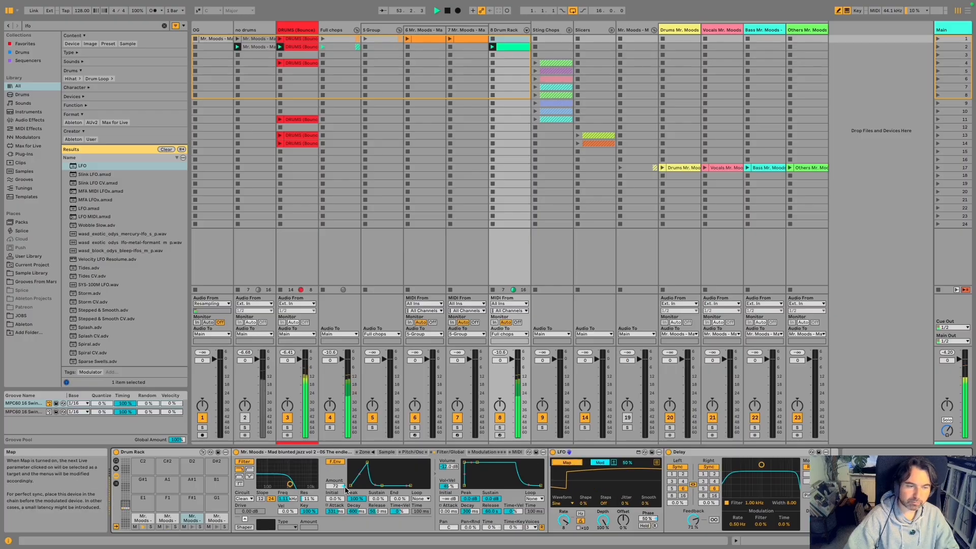
{"action": "left_click", "coordinate": [285, 499]}
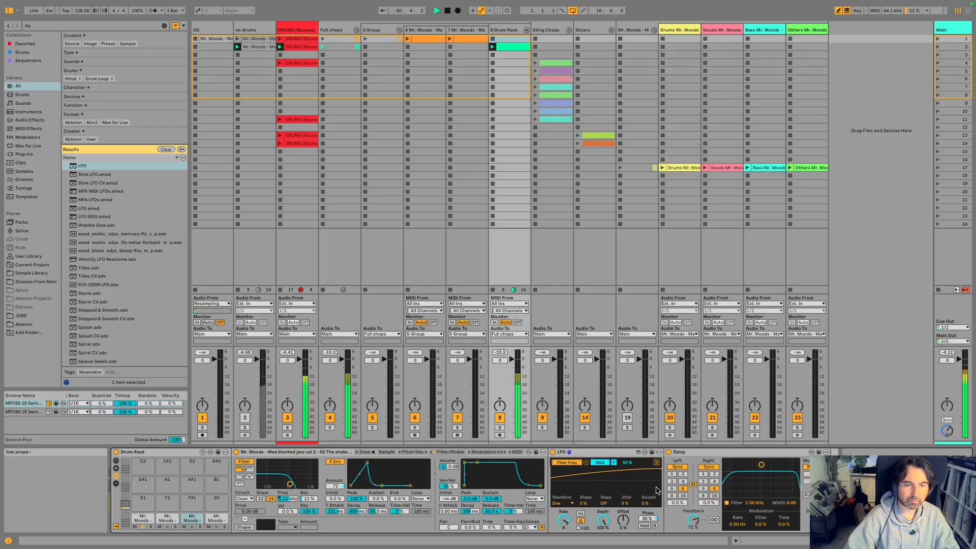
Audition the C#1 pad and add a Roar effect to its chain after the Sampler.
{"action": "left_click", "coordinate": [168, 518]}
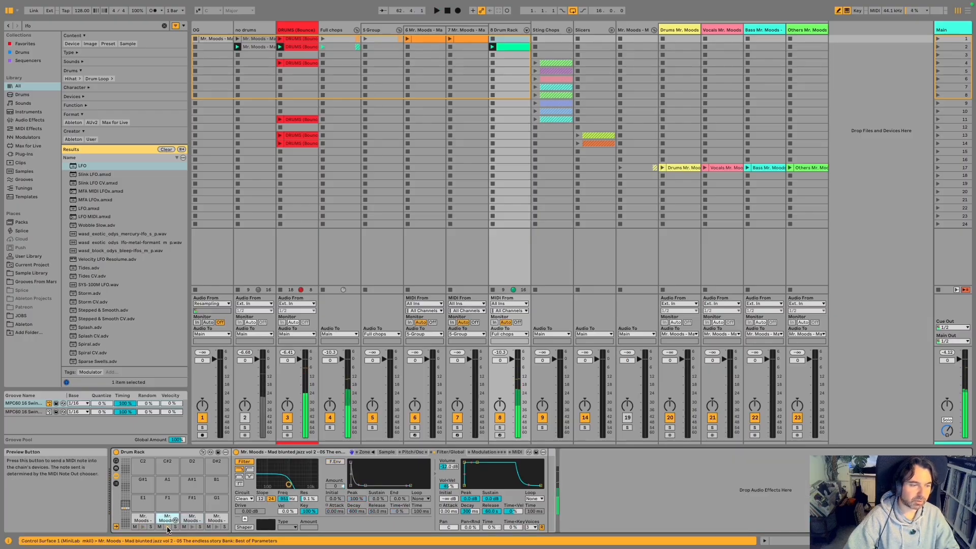
{"action": "left_click", "coordinate": [168, 528]}
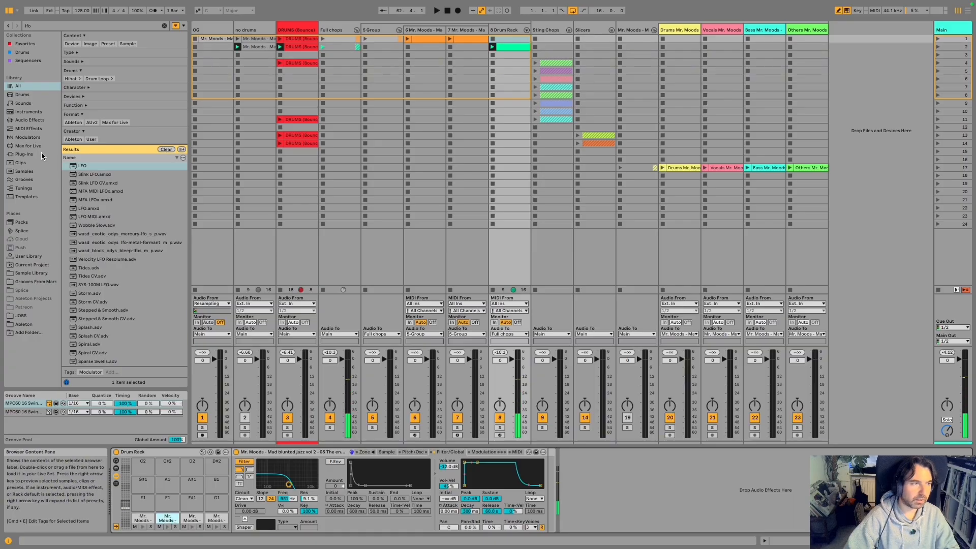
{"action": "key", "text": "super+f"}
{"action": "type", "text": "roar"}
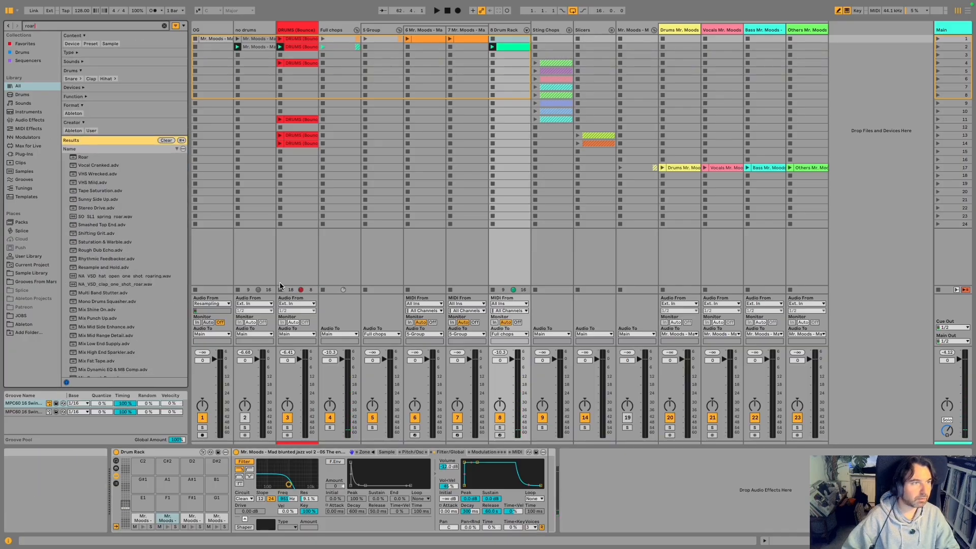
{"action": "key", "text": "Down"}
{"action": "key", "text": "Return"}
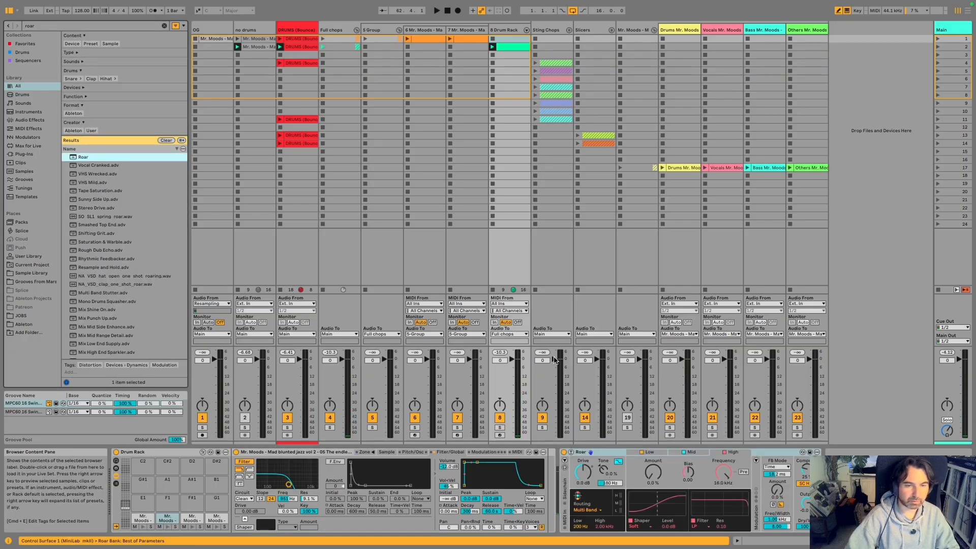
{"action": "left_click_drag", "start_coordinate": [587, 451], "coordinate": [541, 459]}
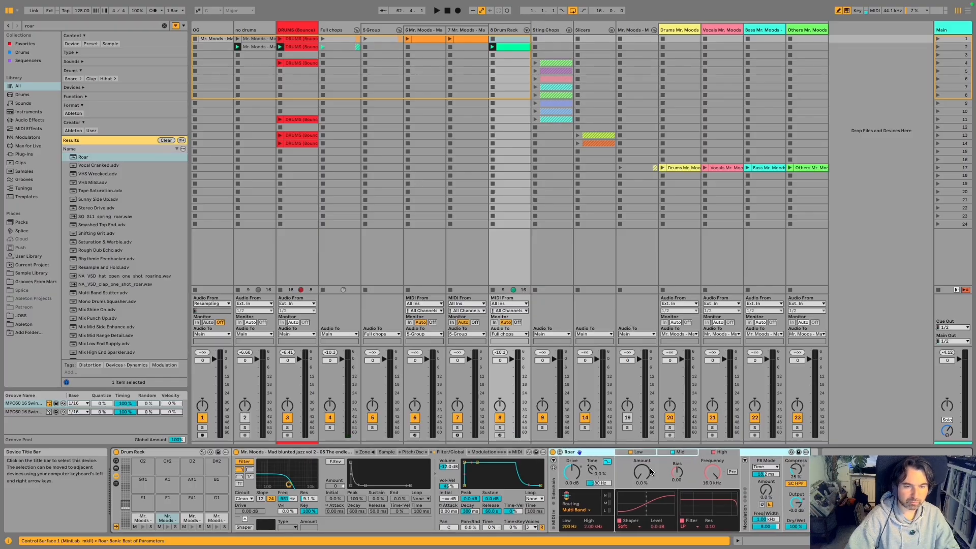
Swap the C#1 pad's Roar to the Sunny Side Up preset and adjust it while the loop plays.
{"action": "left_click", "coordinate": [791, 453]}
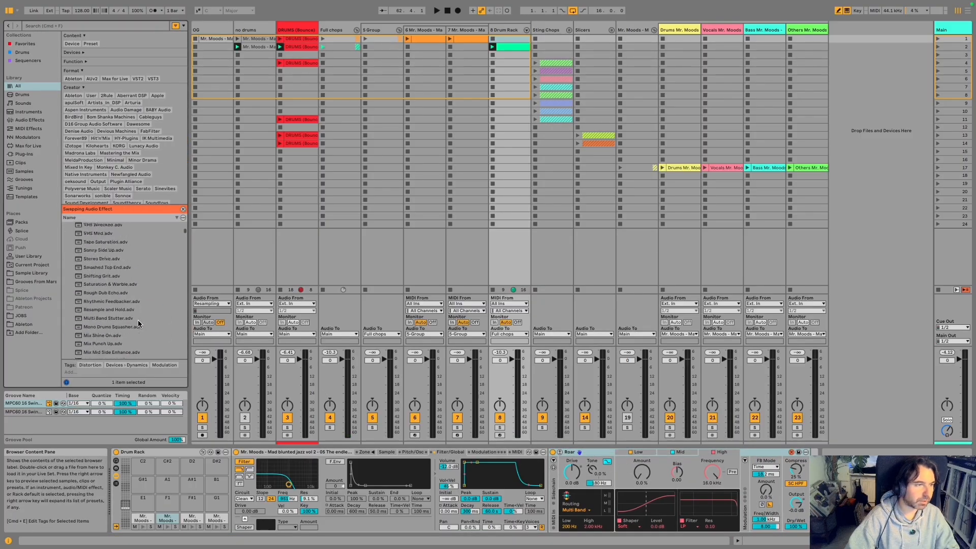
{"action": "scroll", "coordinate": [135, 317], "scroll_direction": "up", "scroll_amount": 3}
{"action": "double_click", "coordinate": [113, 270]}
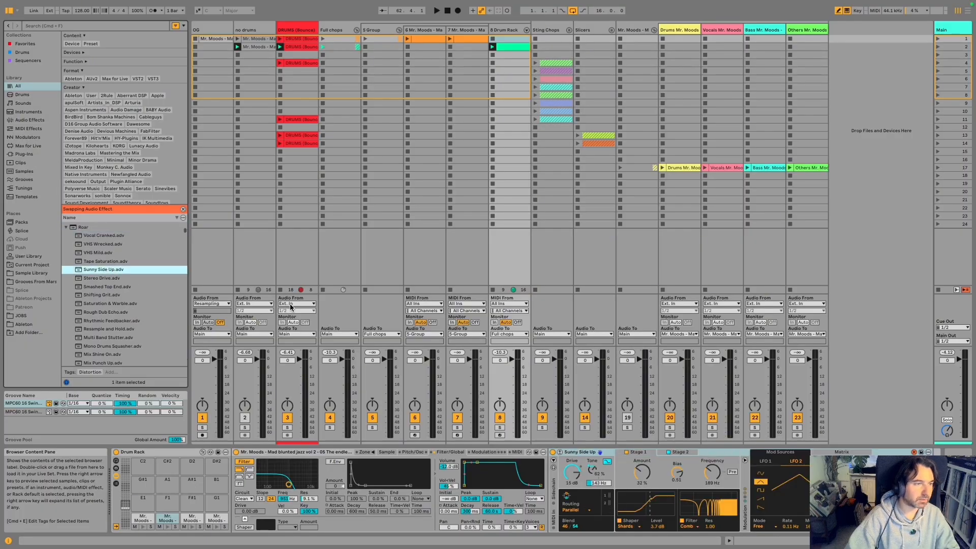
{"action": "key", "text": "space"}
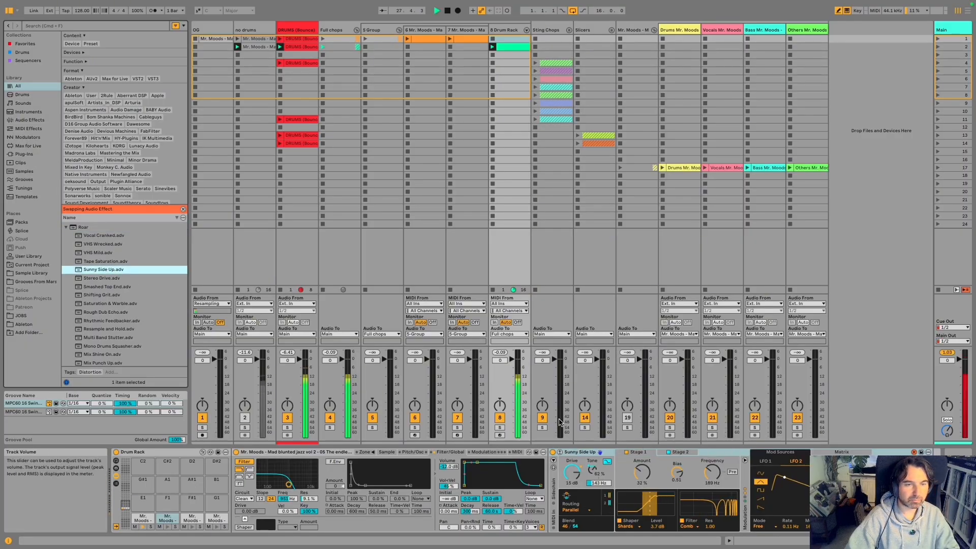
{"action": "left_click_drag", "start_coordinate": [918, 494], "coordinate": [918, 503]}
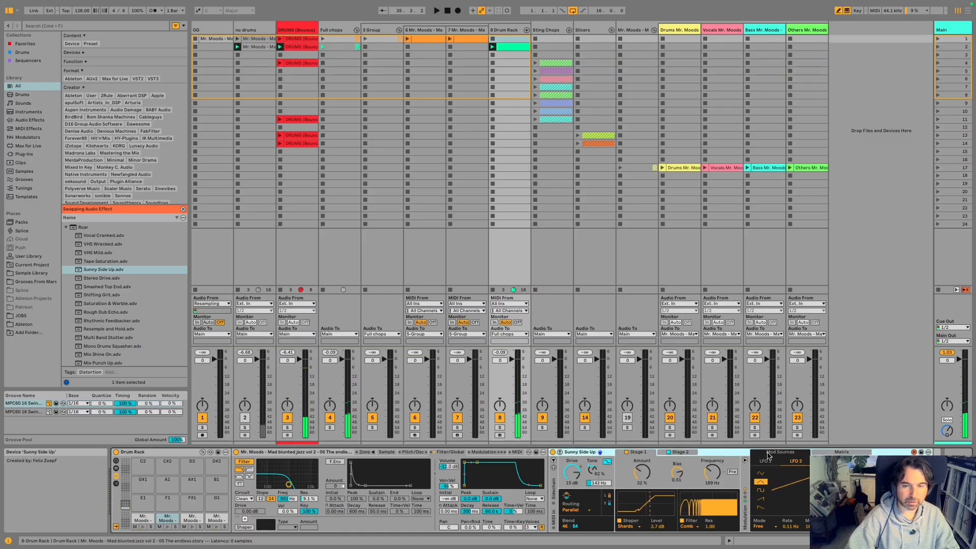
Swap the C#1 pad's Roar preset to LoFi Sampler and play the loop to hear it.
{"action": "scroll", "coordinate": [122, 296], "scroll_direction": "down", "scroll_amount": 2}
{"action": "scroll", "coordinate": [129, 320], "scroll_direction": "down", "scroll_amount": 5}
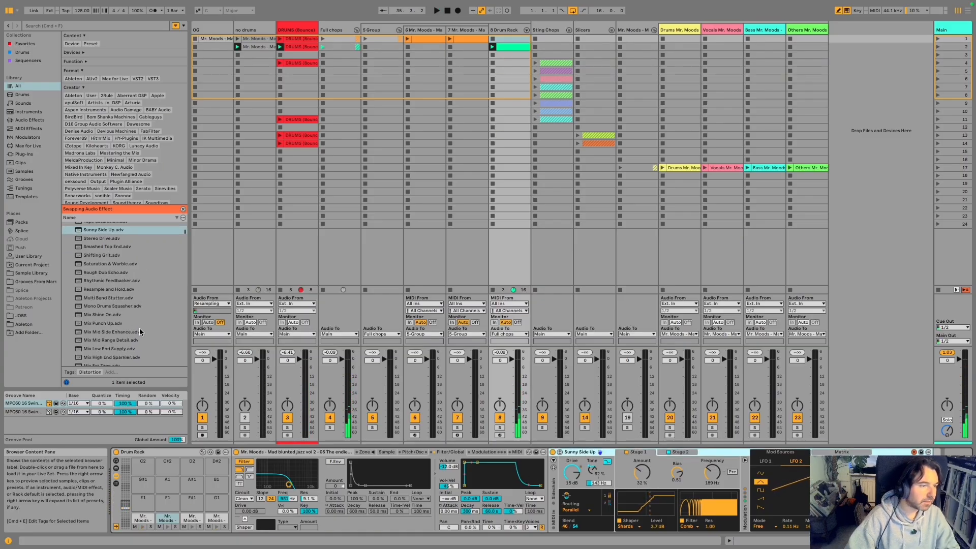
{"action": "scroll", "coordinate": [139, 343], "scroll_direction": "down", "scroll_amount": 2}
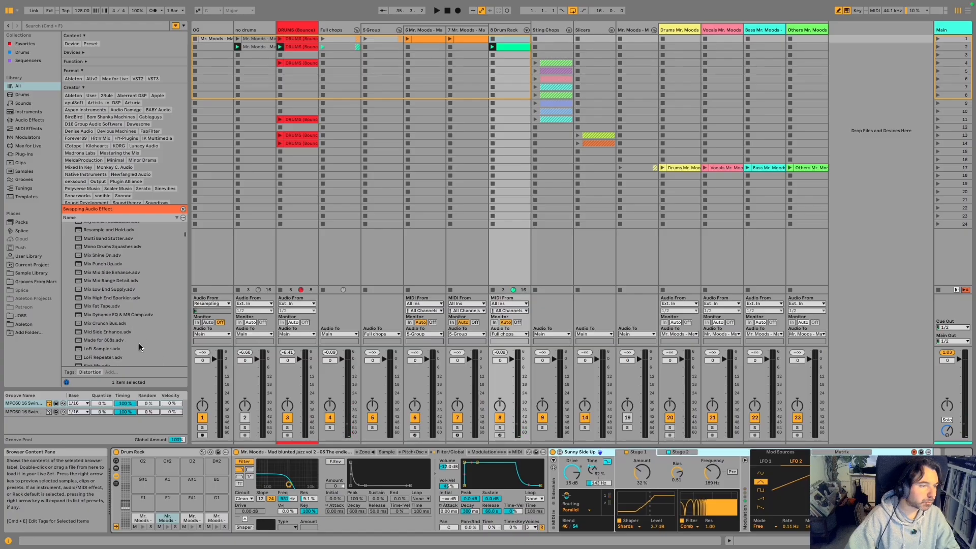
{"action": "scroll", "coordinate": [139, 343], "scroll_direction": "down", "scroll_amount": 1}
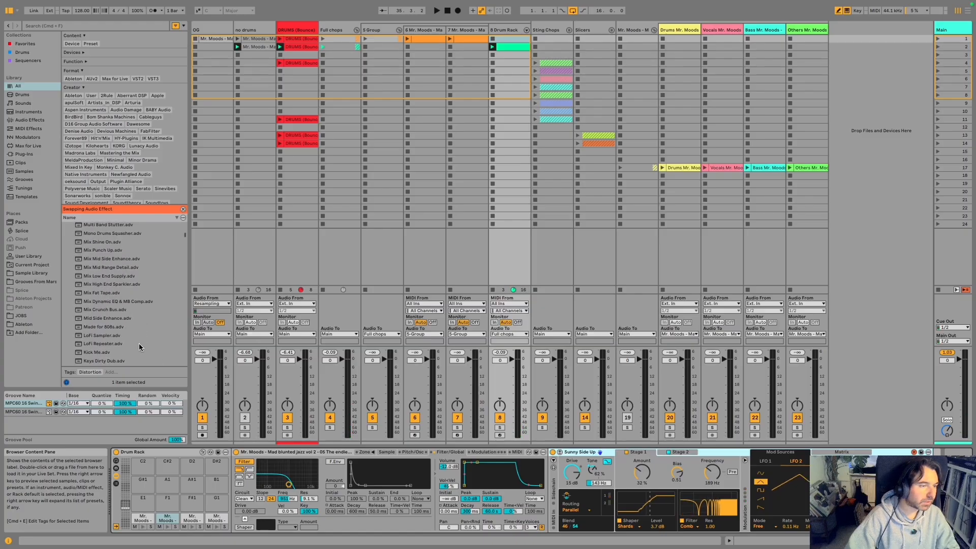
{"action": "left_click", "coordinate": [108, 336]}
{"action": "key", "text": "space"}
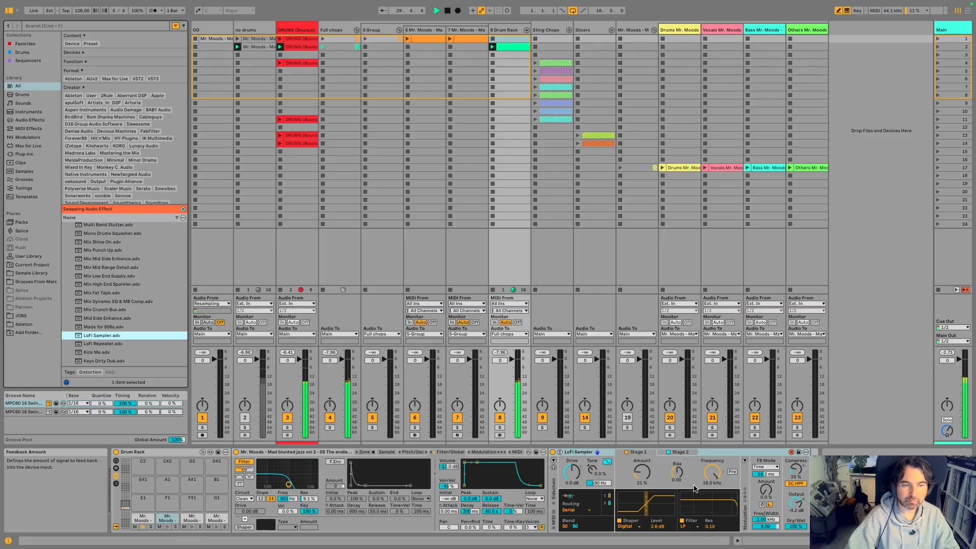
Add a Reverb after the D#1 pad's Sampler with a longer decay, a 1.14 kHz input filter and 18% dry/wet.
{"action": "left_click", "coordinate": [224, 521]}
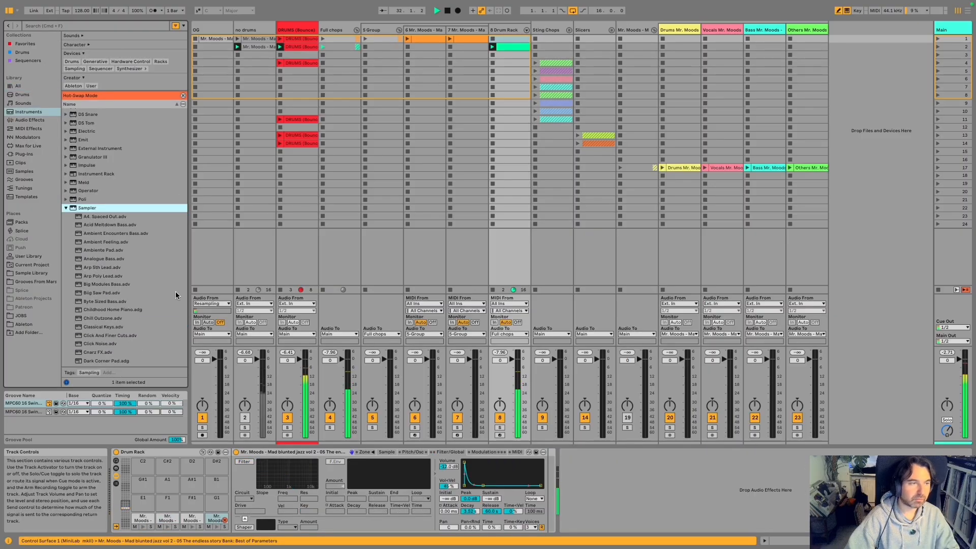
{"action": "left_click", "coordinate": [19, 120]}
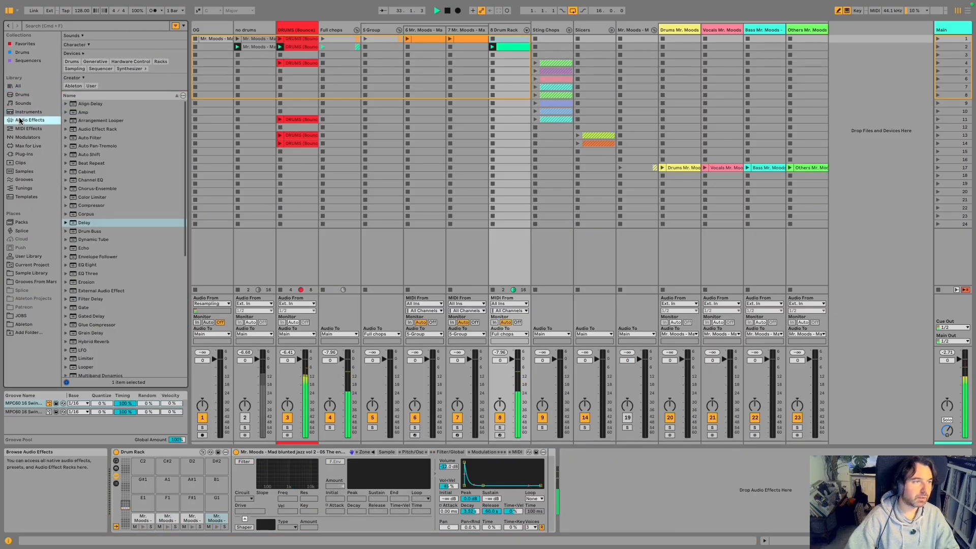
{"action": "scroll", "coordinate": [126, 248], "scroll_direction": "down", "scroll_amount": 5}
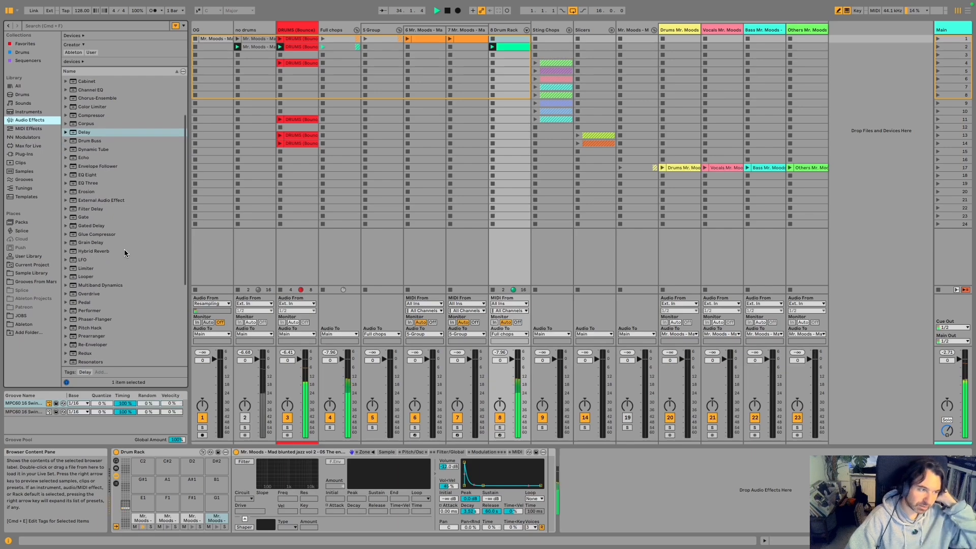
{"action": "scroll", "coordinate": [124, 250], "scroll_direction": "down", "scroll_amount": 8}
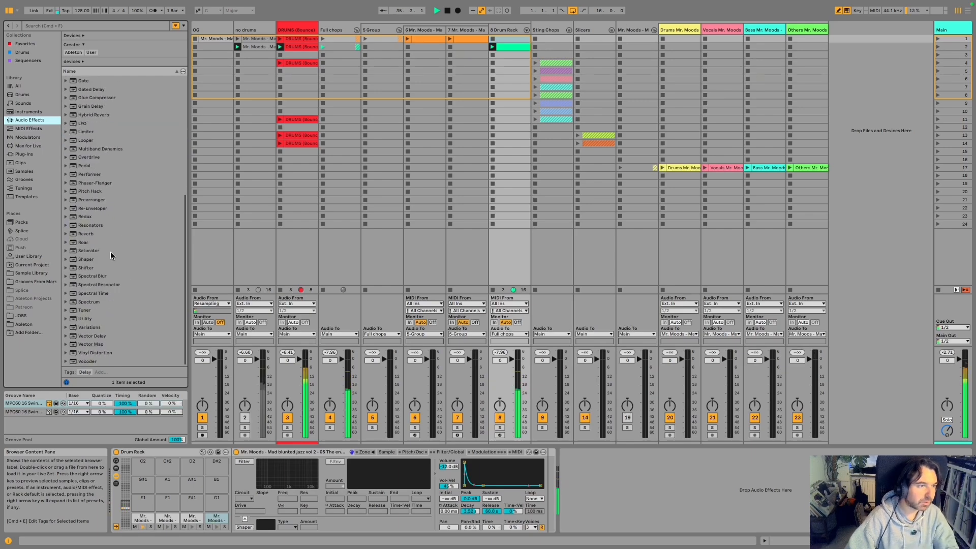
{"action": "left_click", "coordinate": [88, 234]}
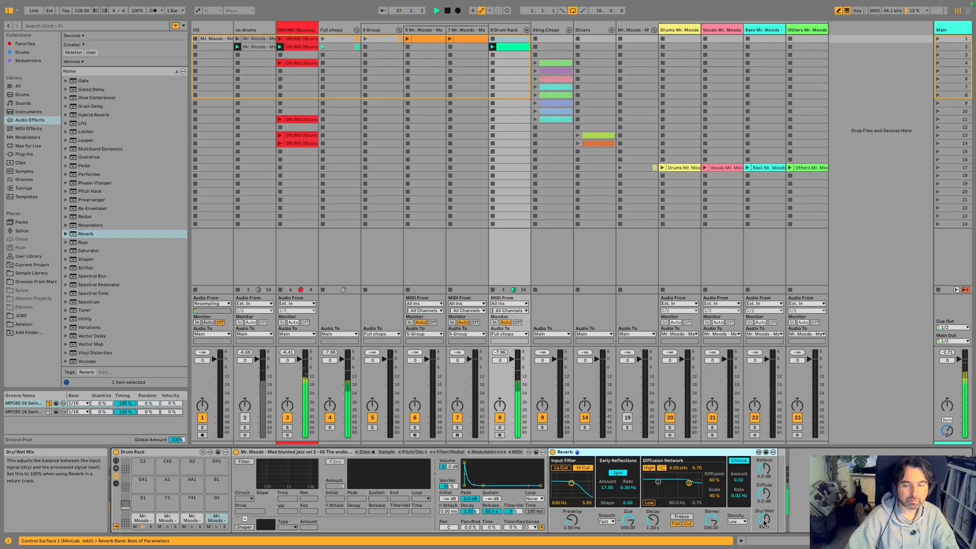
{"action": "left_click_drag", "start_coordinate": [653, 519], "coordinate": [652, 505]}
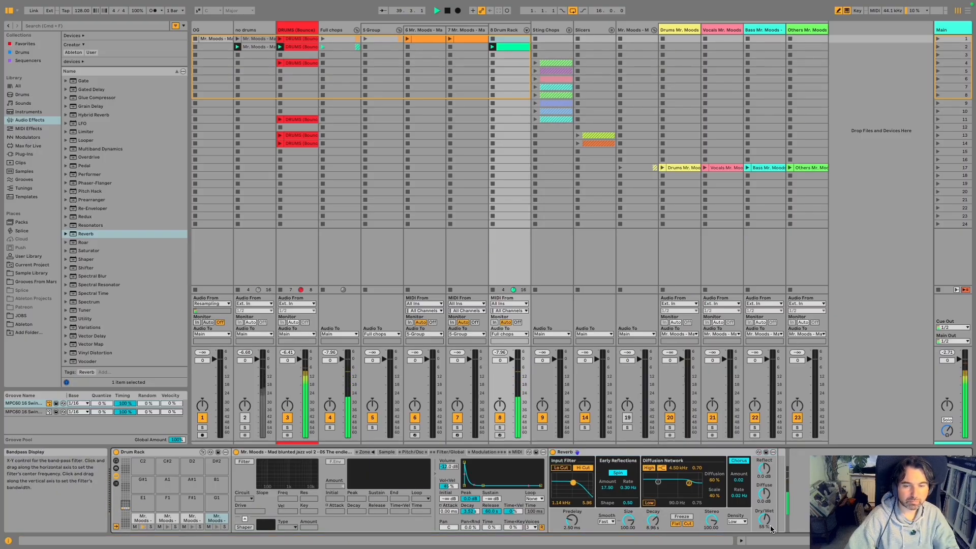
{"action": "left_click_drag", "start_coordinate": [771, 528], "coordinate": [771, 534]}
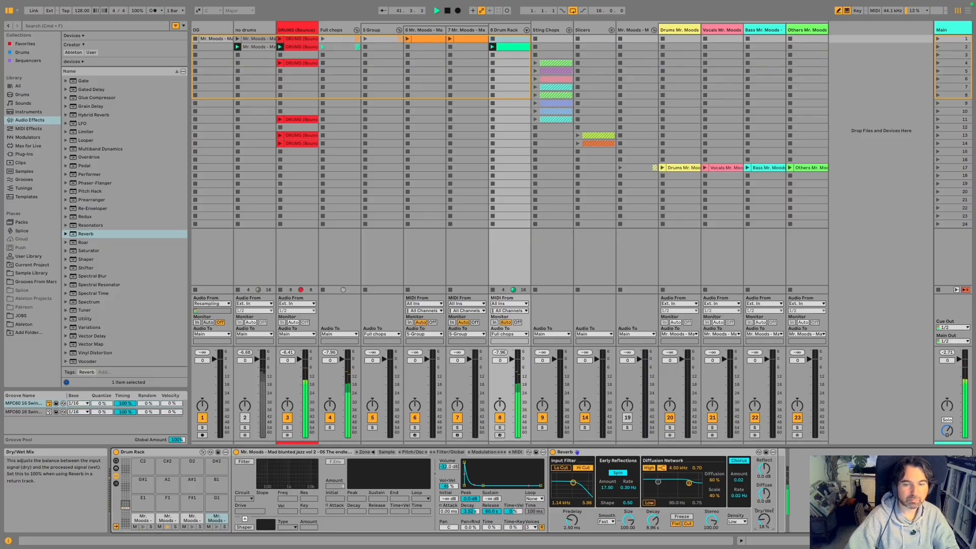
Duplicate the Drum Rack clip's loop to 8 bars and delete the repeated D1 pad note in bar 6.
{"action": "left_click", "coordinate": [510, 47]}
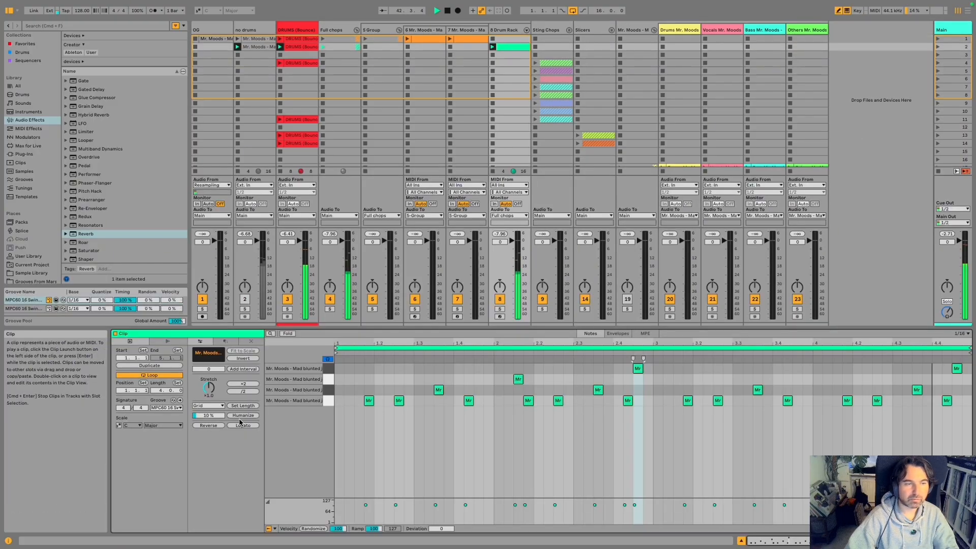
{"action": "left_click", "coordinate": [167, 365]}
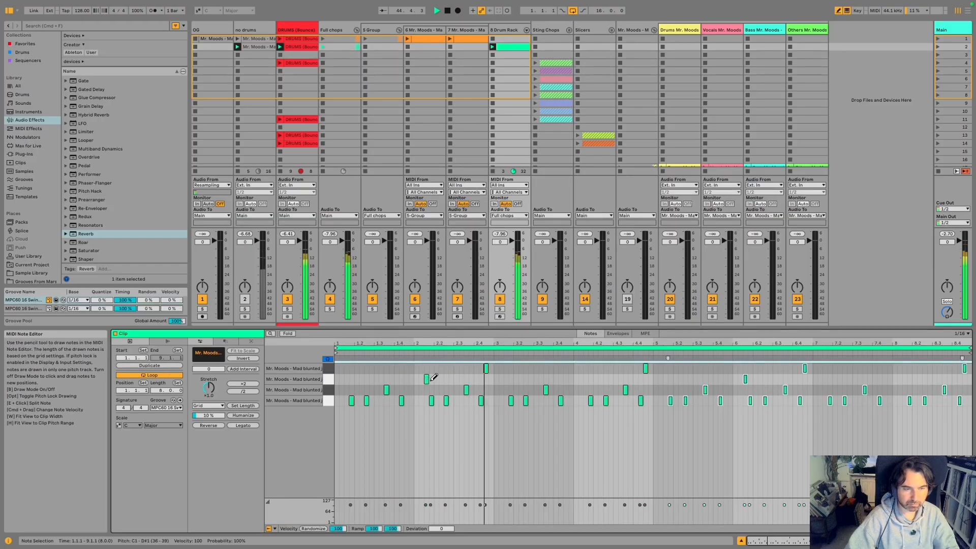
{"action": "key", "text": "b"}
{"action": "left_click", "coordinate": [764, 380]}
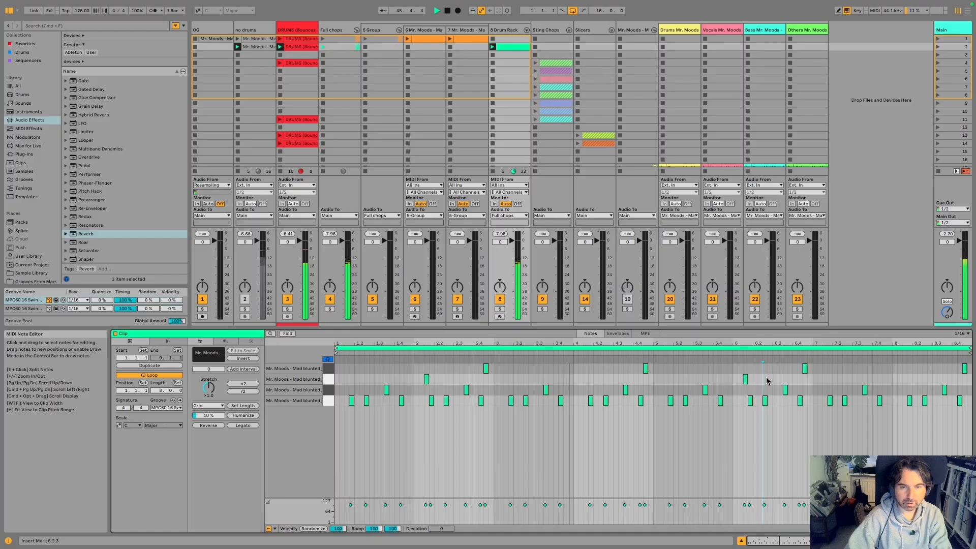
{"action": "left_click_drag", "start_coordinate": [766, 380], "coordinate": [708, 380]}
{"action": "key", "text": "Delete"}
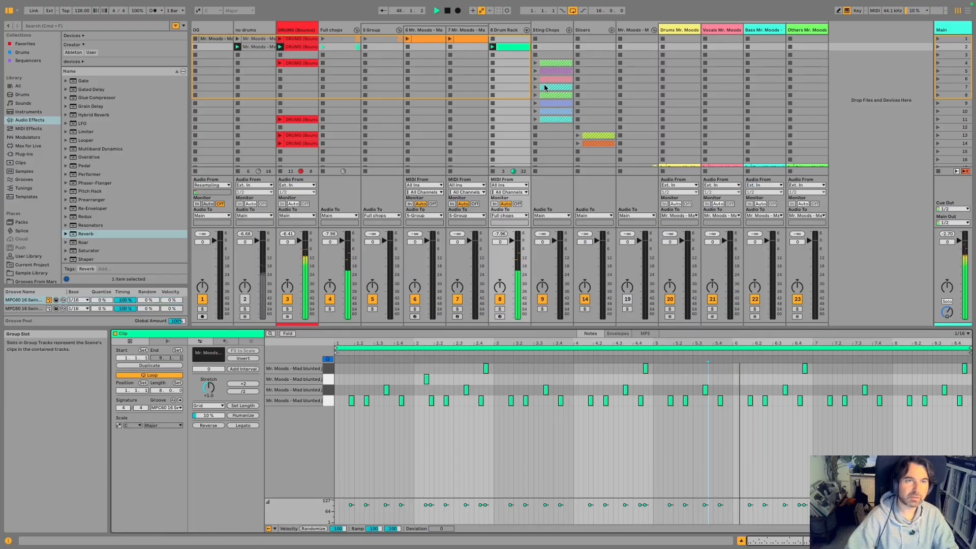
Review the Drum Rack's C#1 and D1 pad effect chains while the loop plays.
{"action": "left_click", "coordinate": [505, 29]}
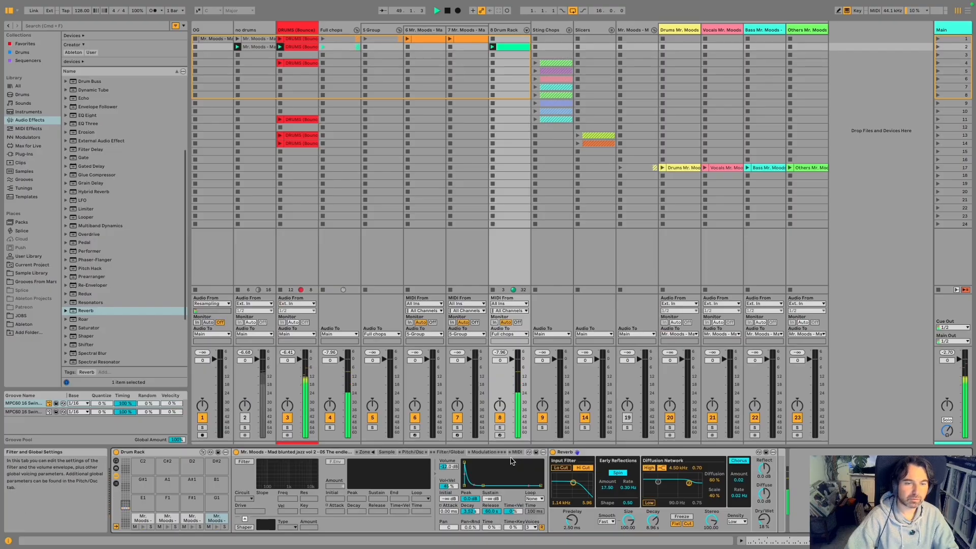
{"action": "left_click", "coordinate": [167, 518]}
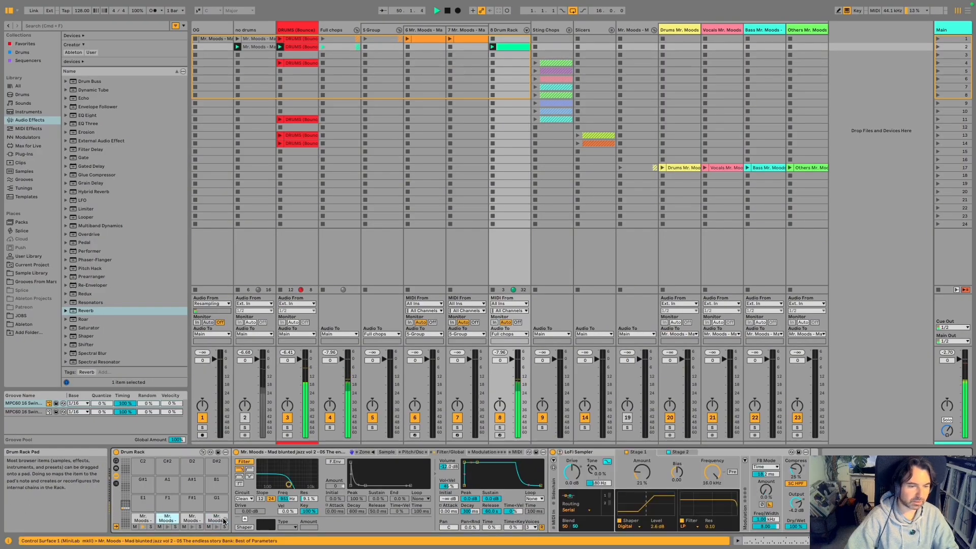
{"action": "left_click", "coordinate": [192, 518]}
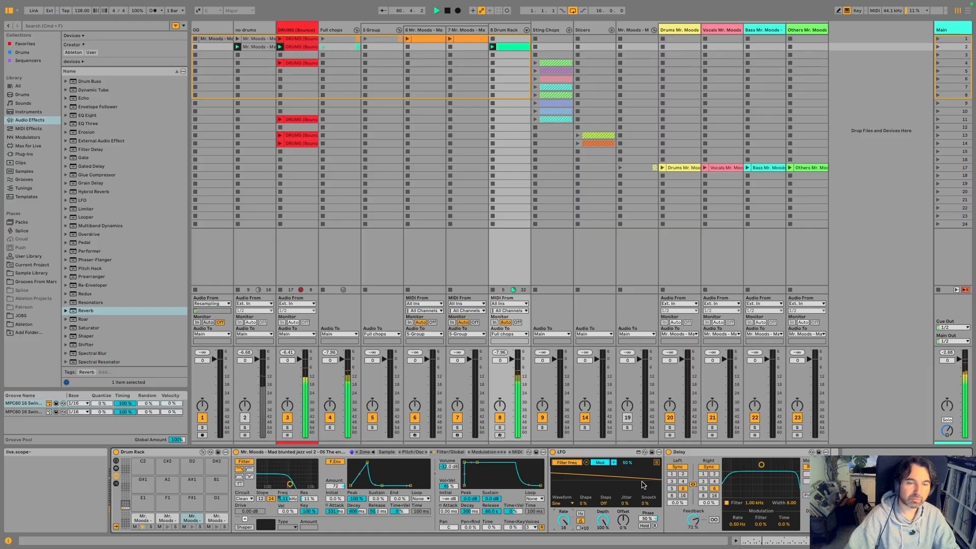
{"action": "left_click", "coordinate": [517, 31]}
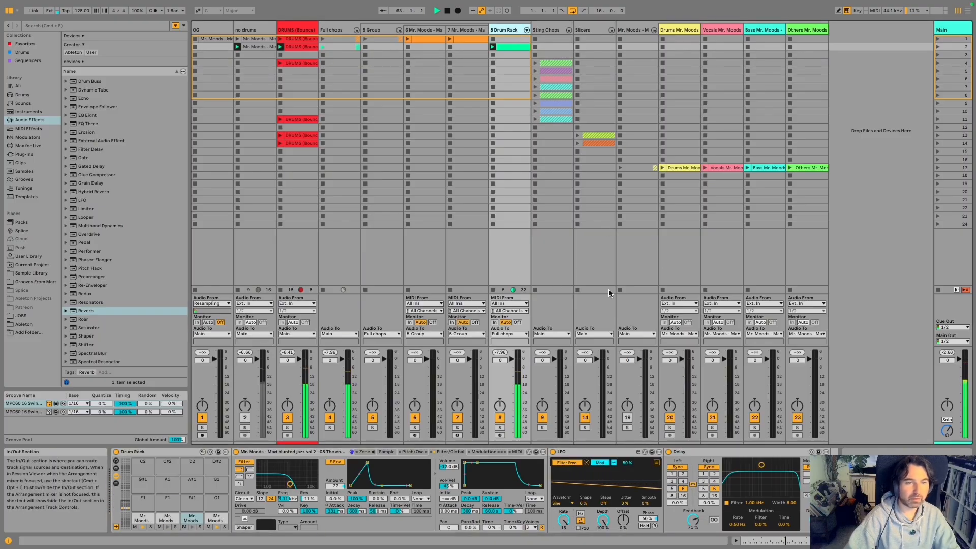